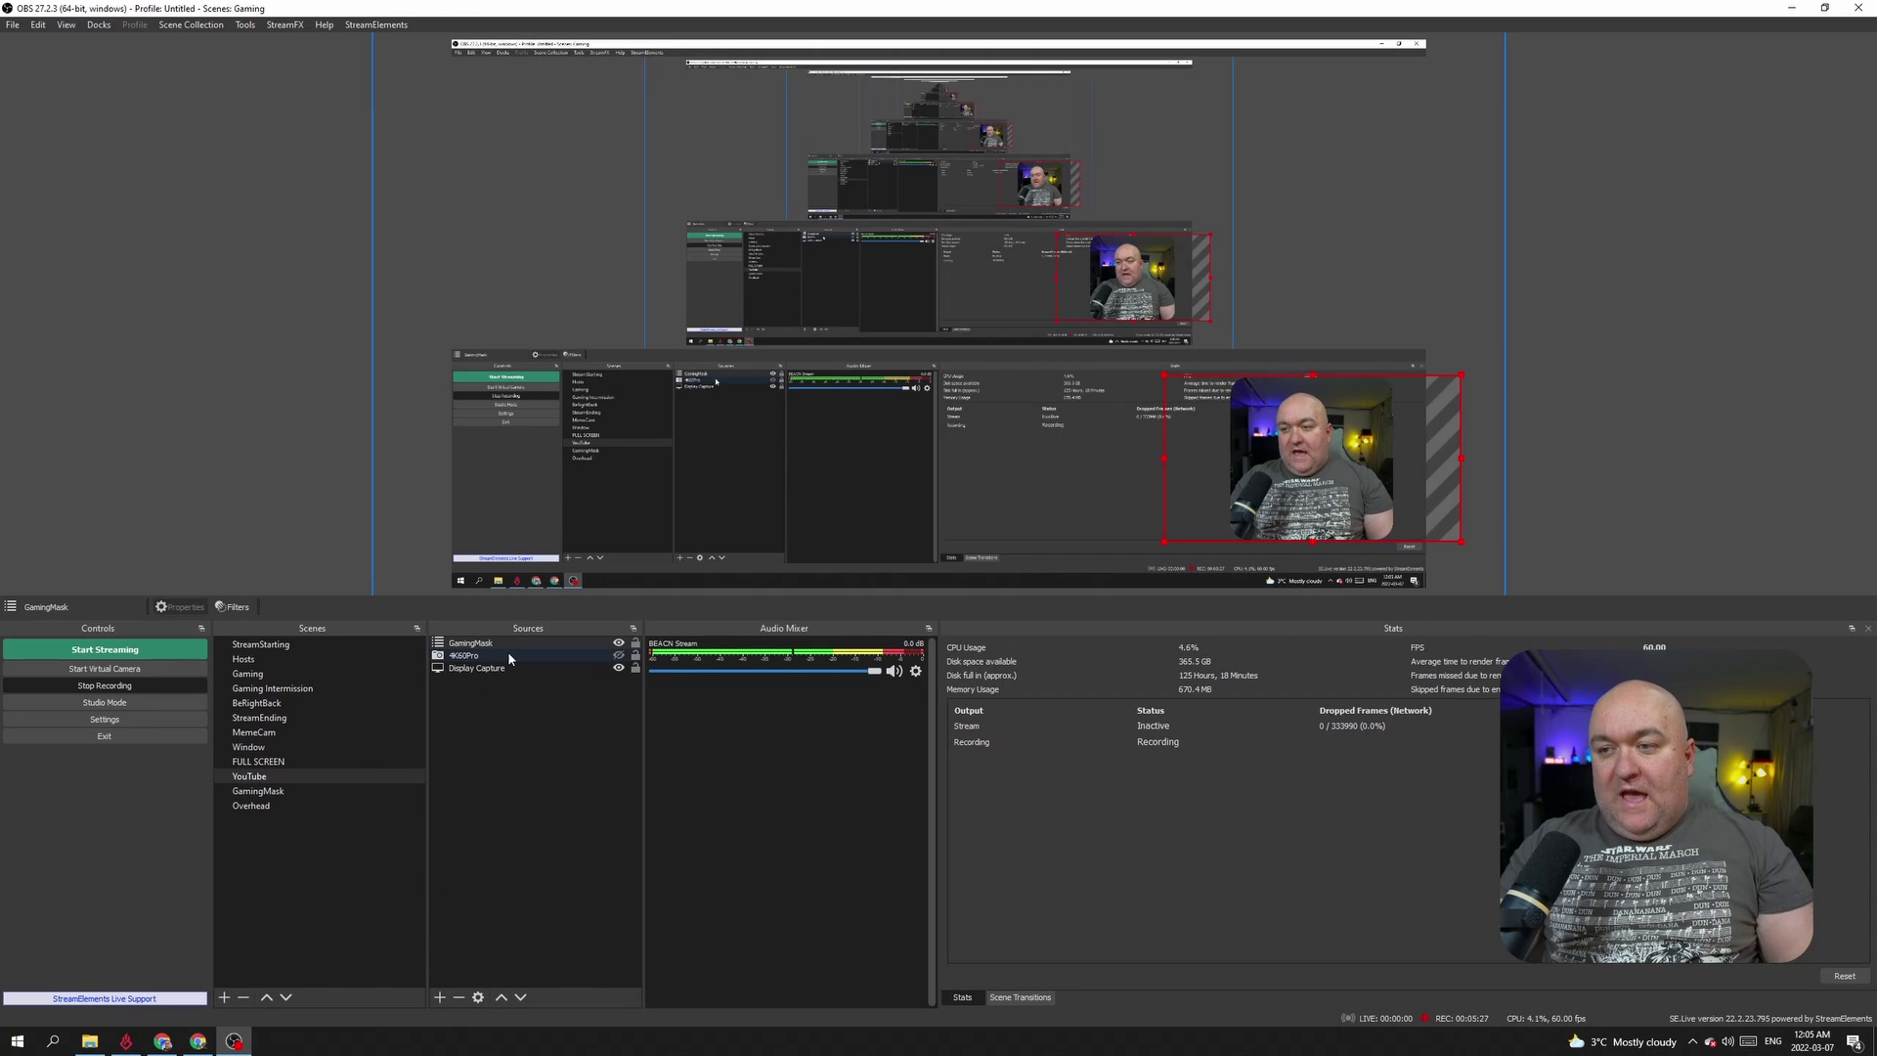
Step: Drag the 4K60Pro camera above GamingMask so it heads the Sources list
drag(508, 655, 510, 641)
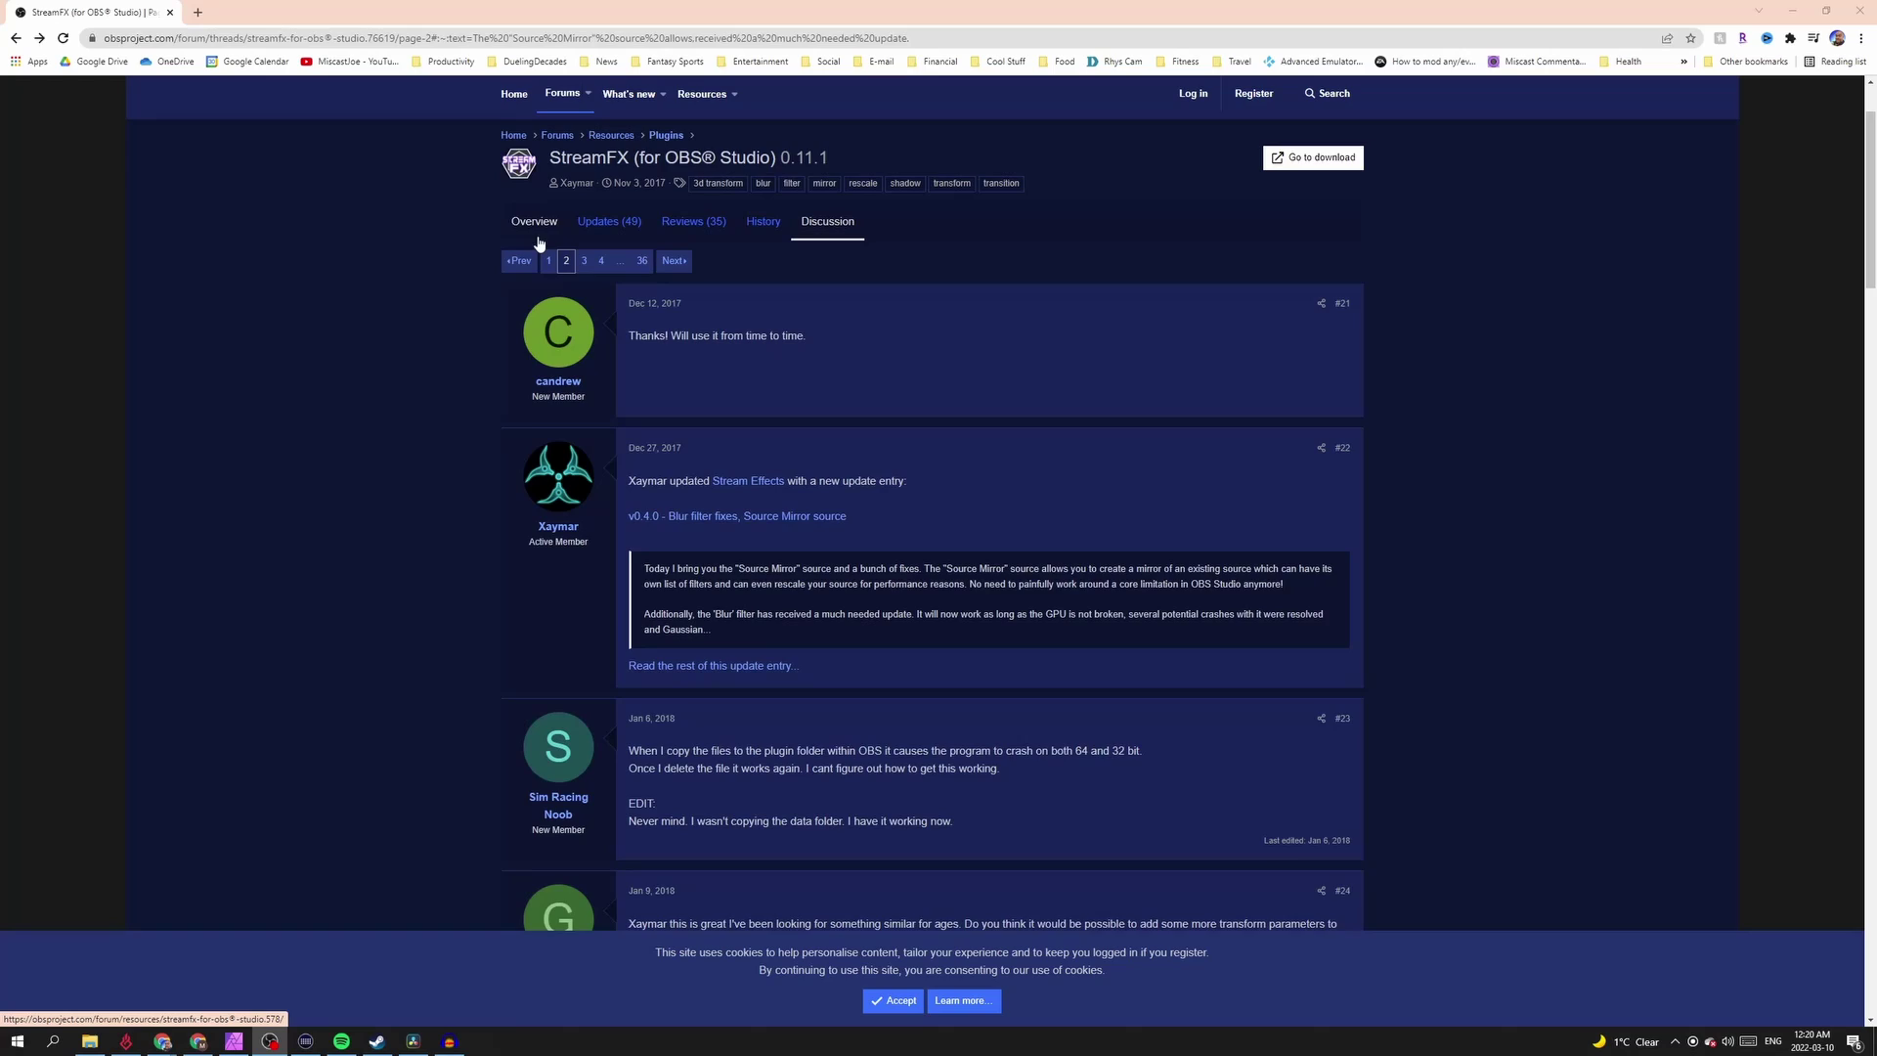
Step: Follow the StreamFX forum page's Go to download link to the GitHub 0.11.1 release
scroll(538, 243, up, 1)
click(1313, 231)
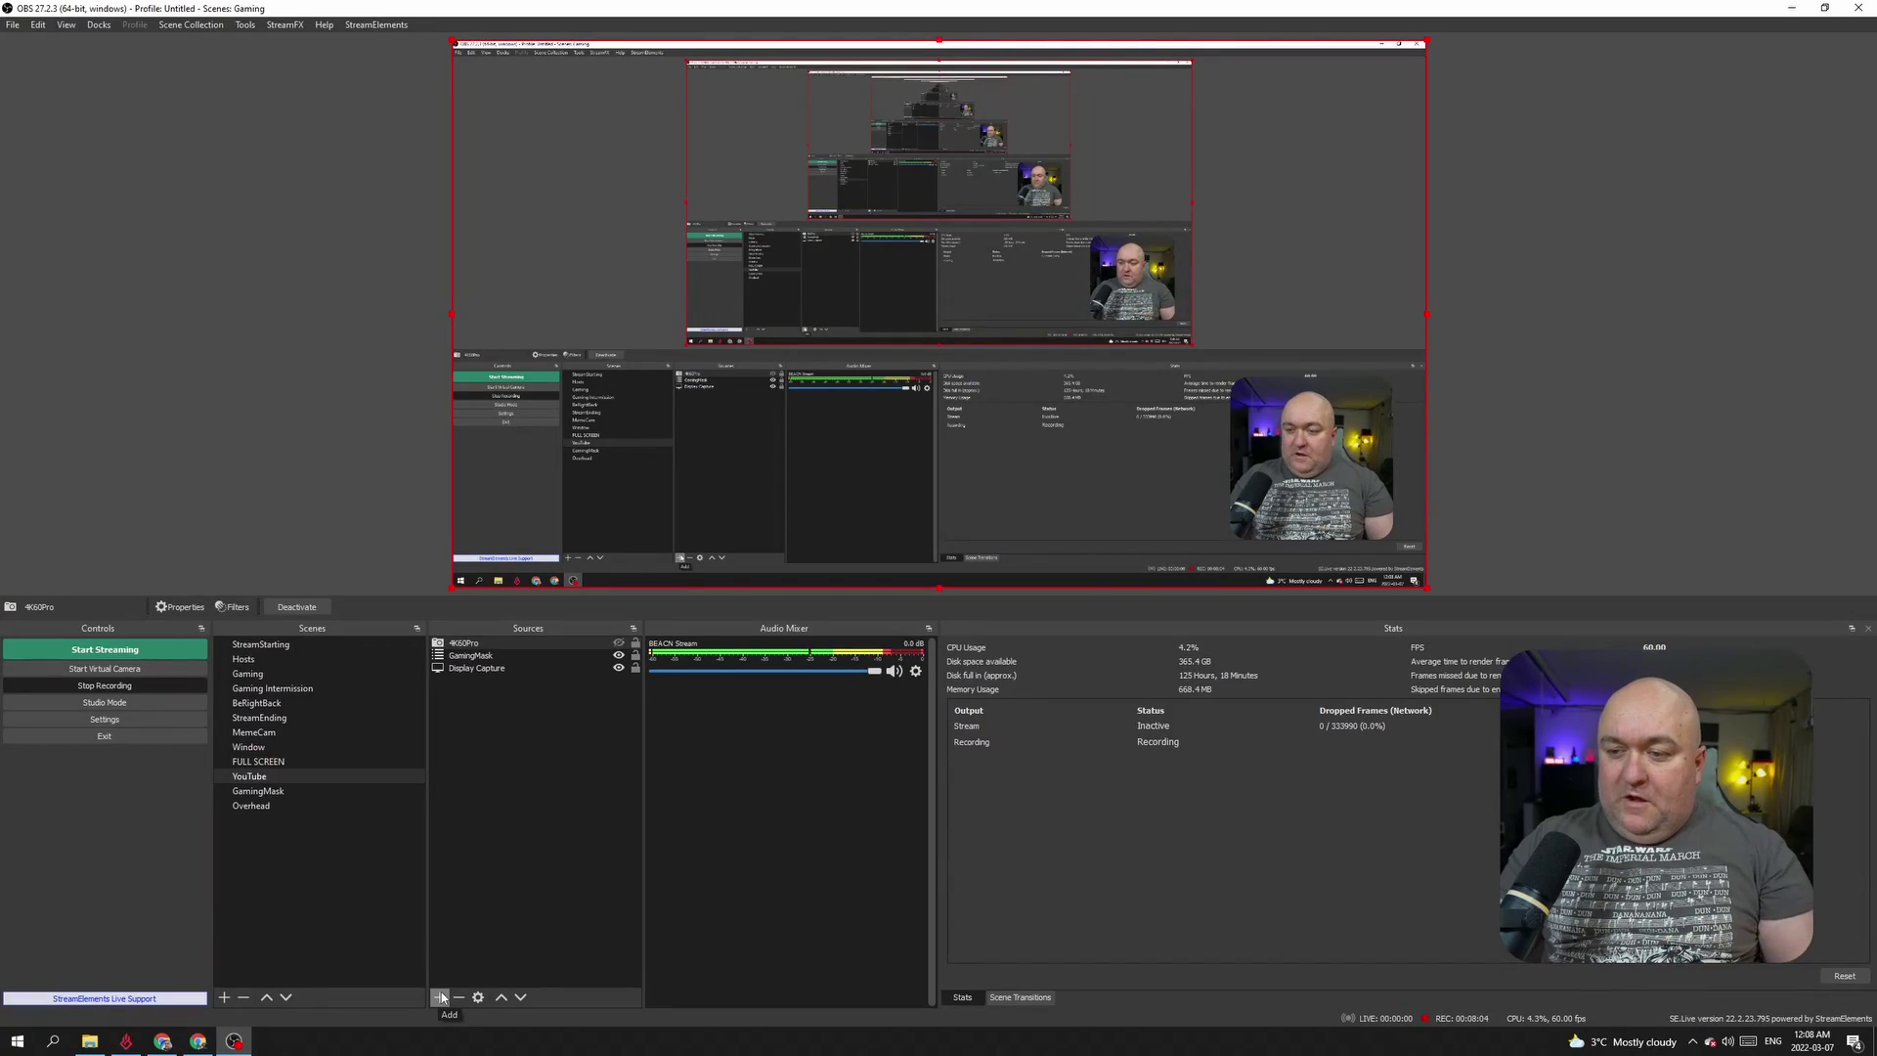
Step: Create a Source Mirror named 'Overlay' that mirrors the 4K60Pro camera source
click(441, 997)
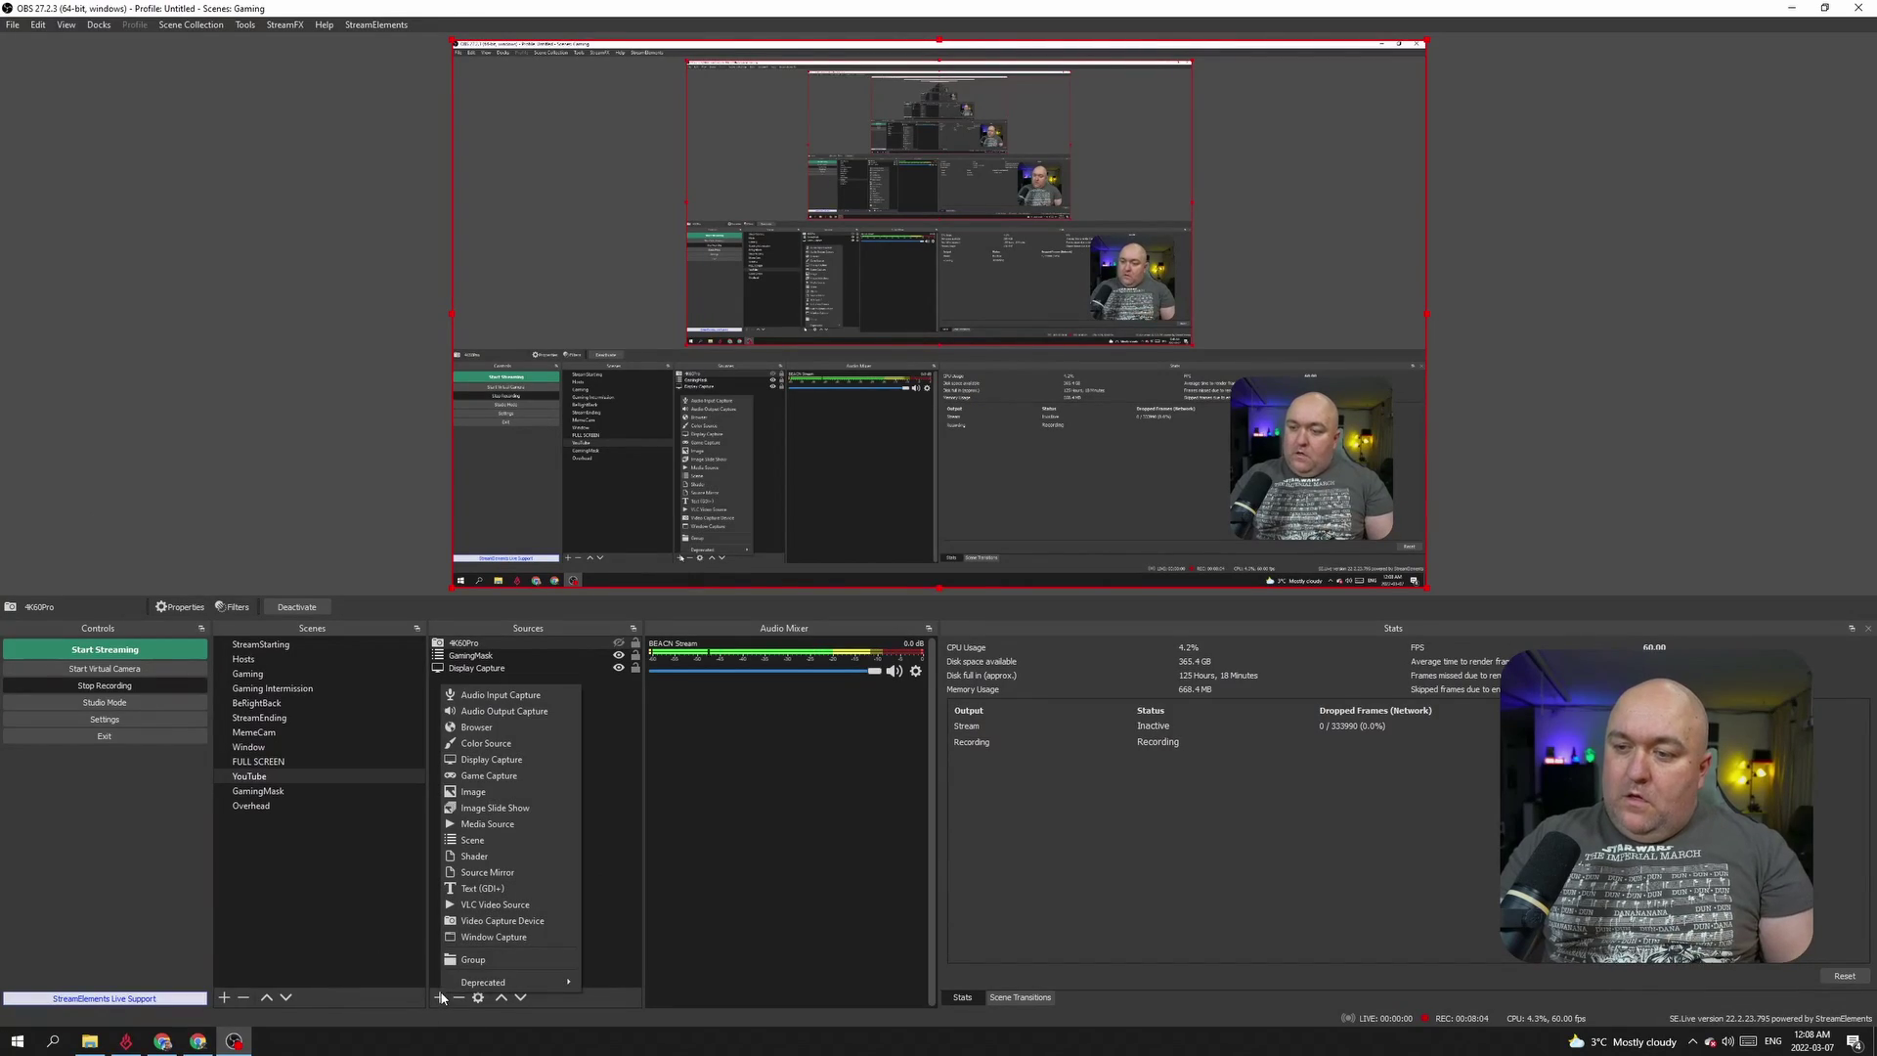
click(473, 873)
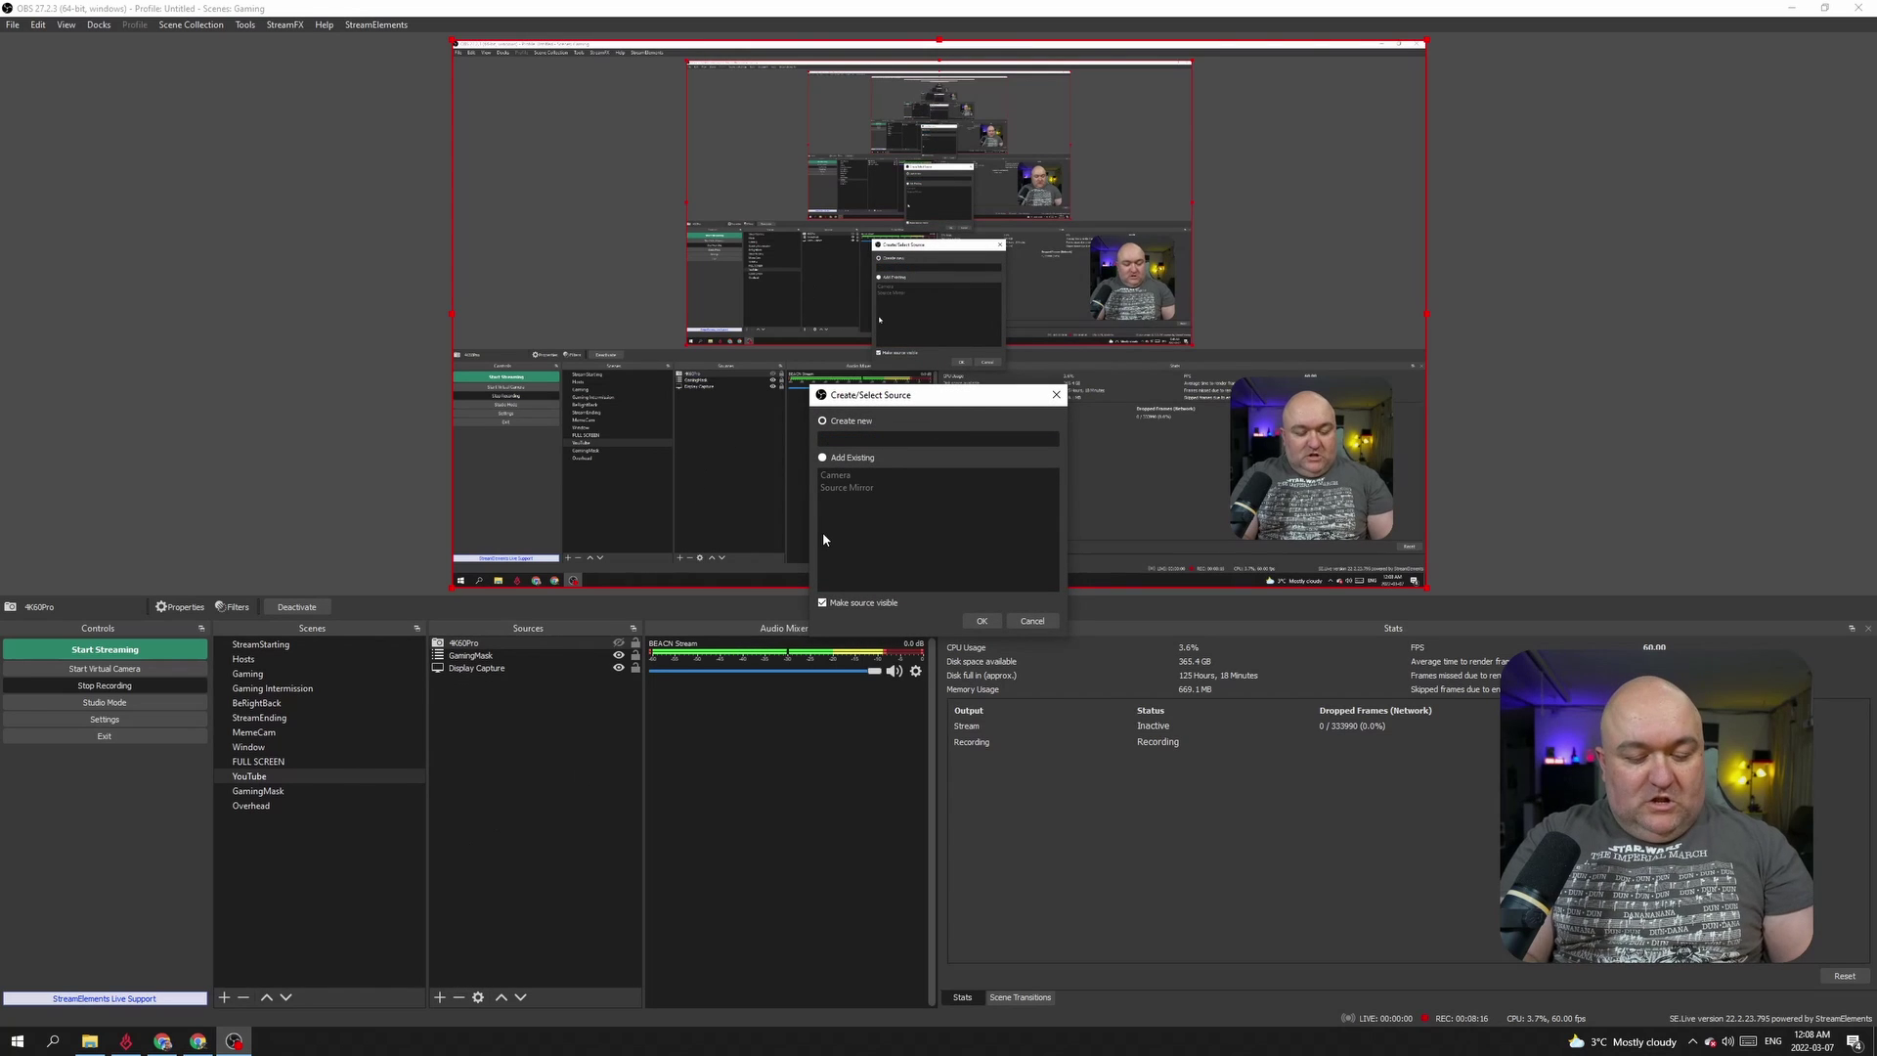
text(Overlay)
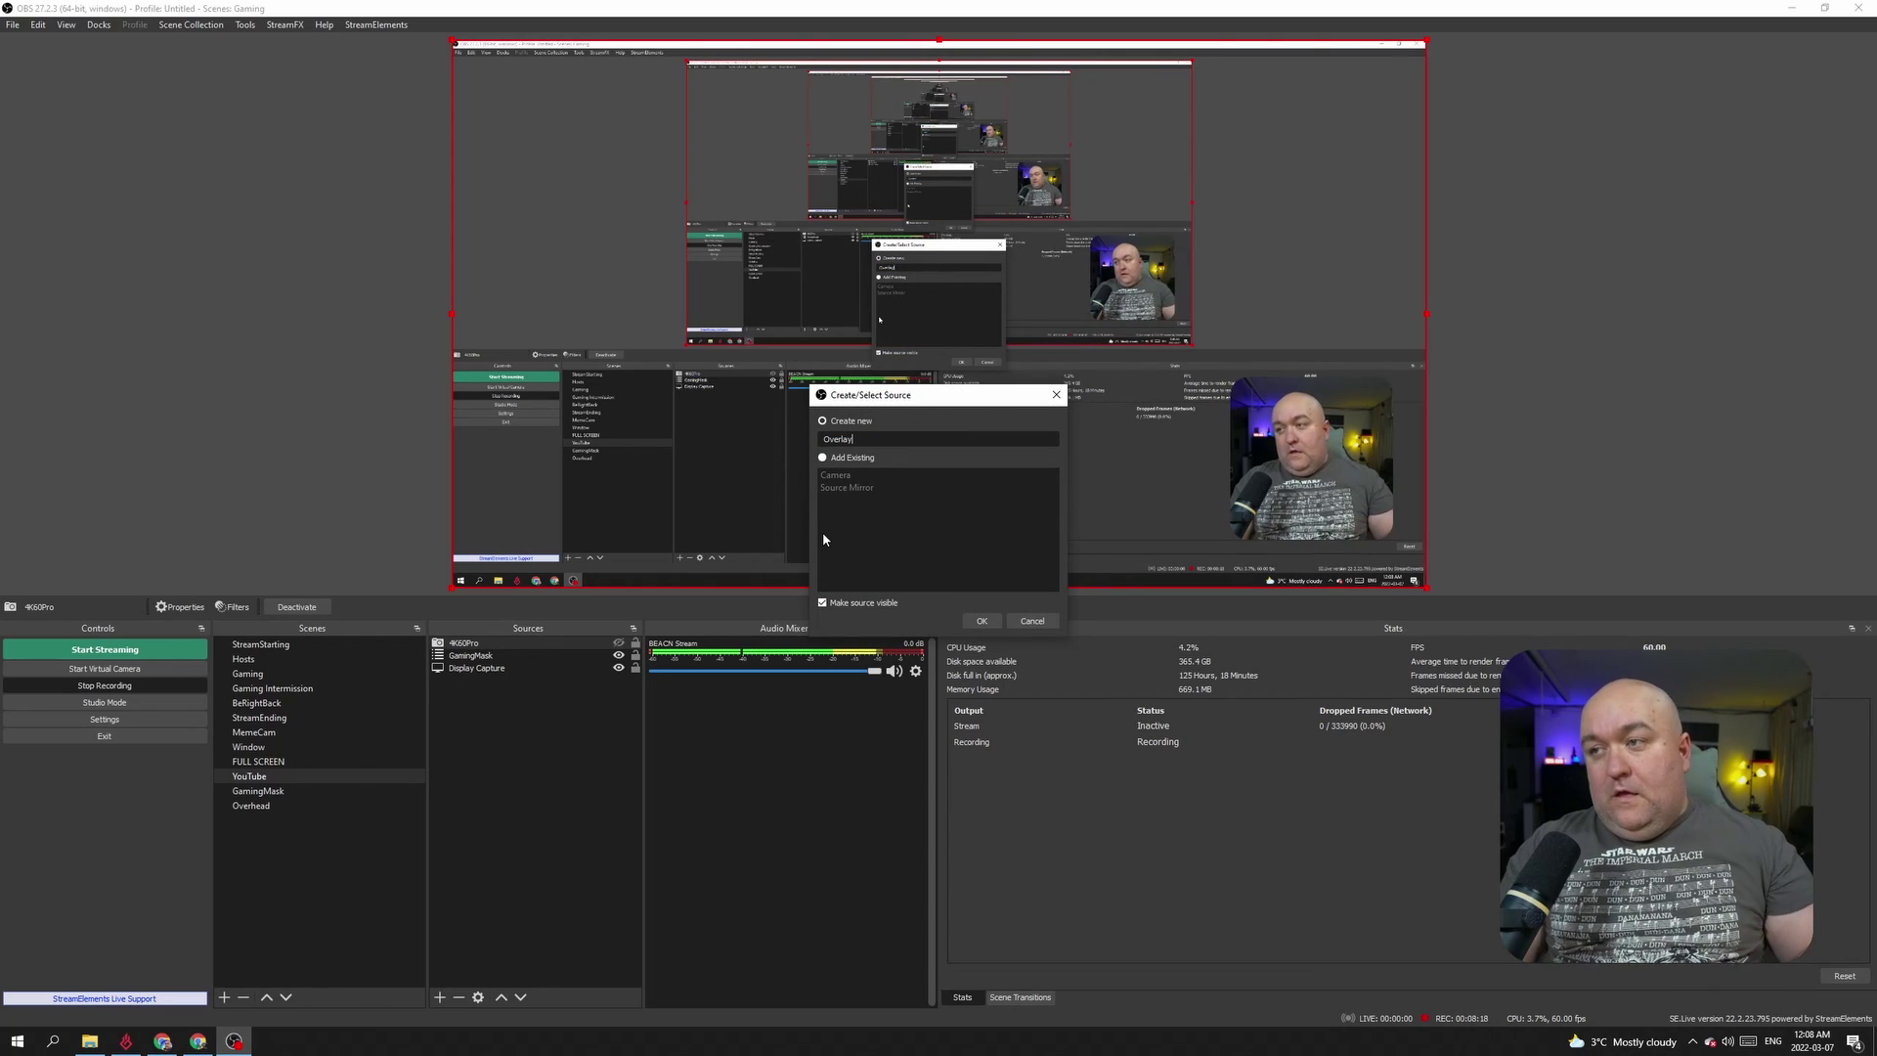
click(983, 621)
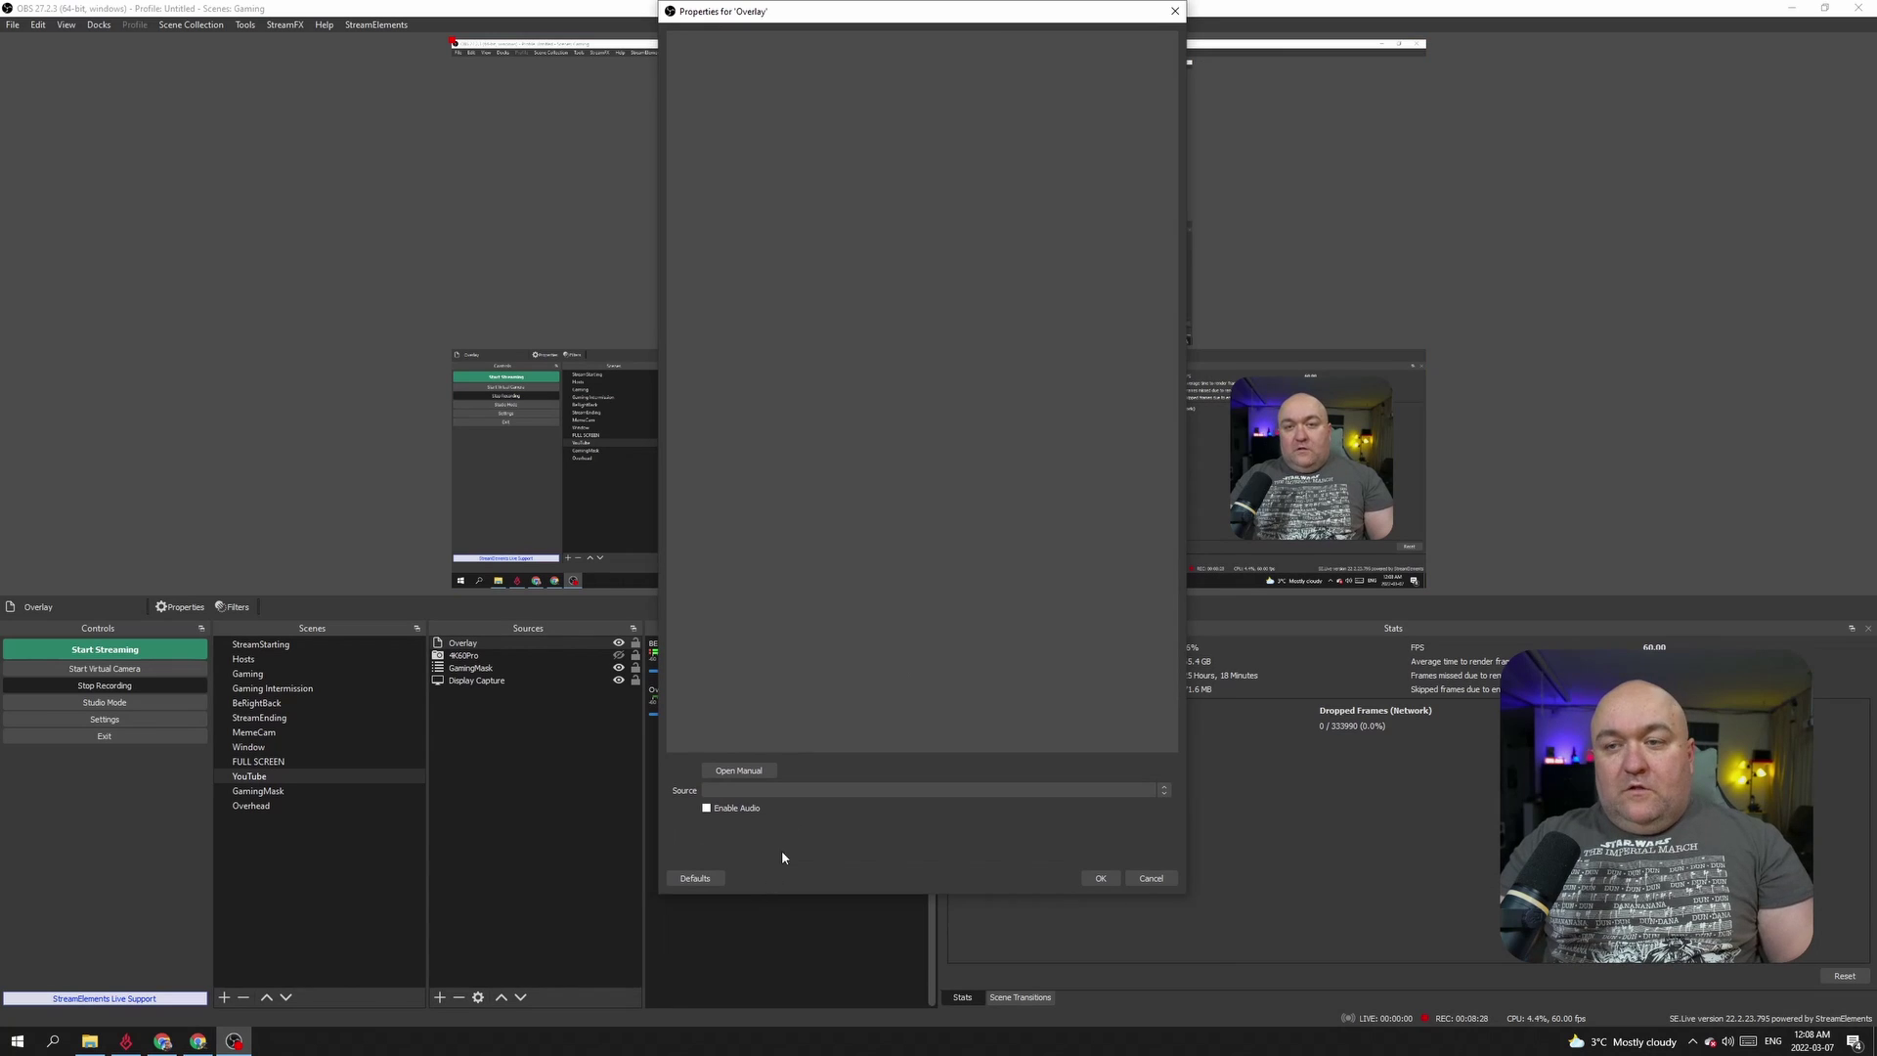
click(706, 792)
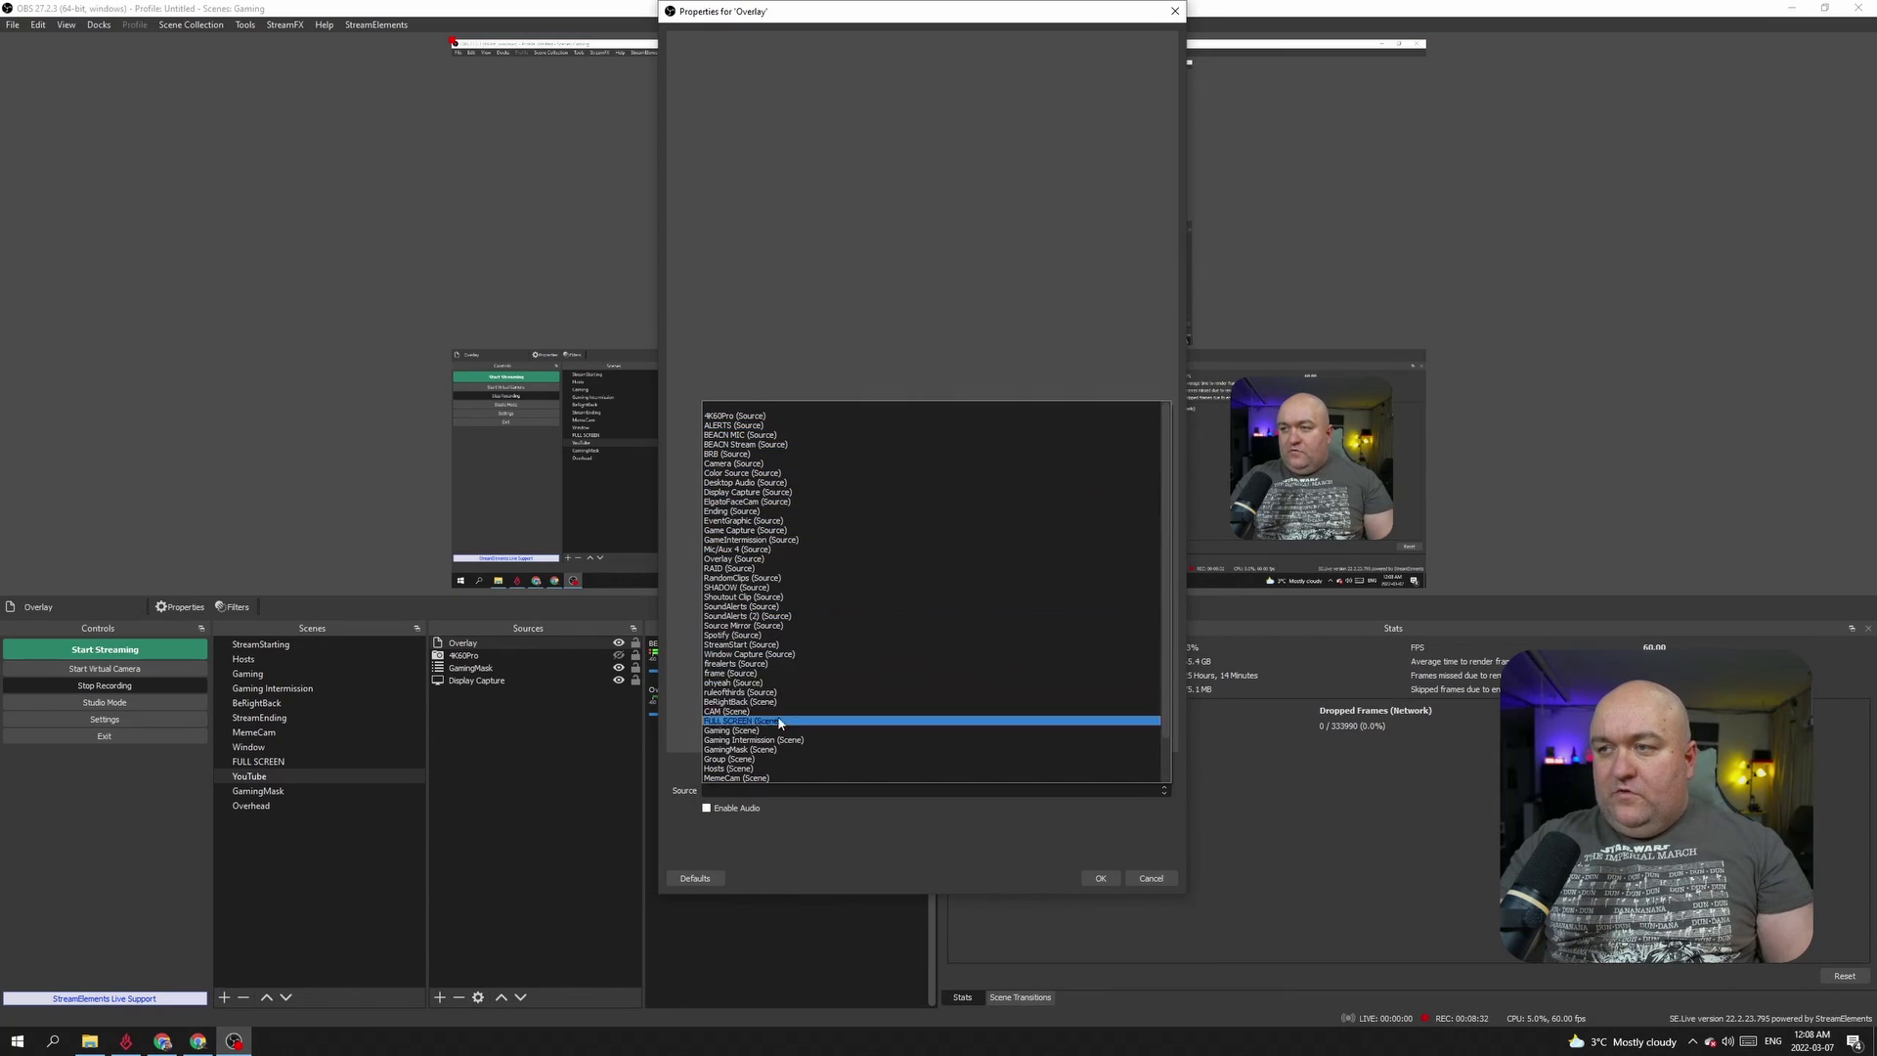
click(746, 417)
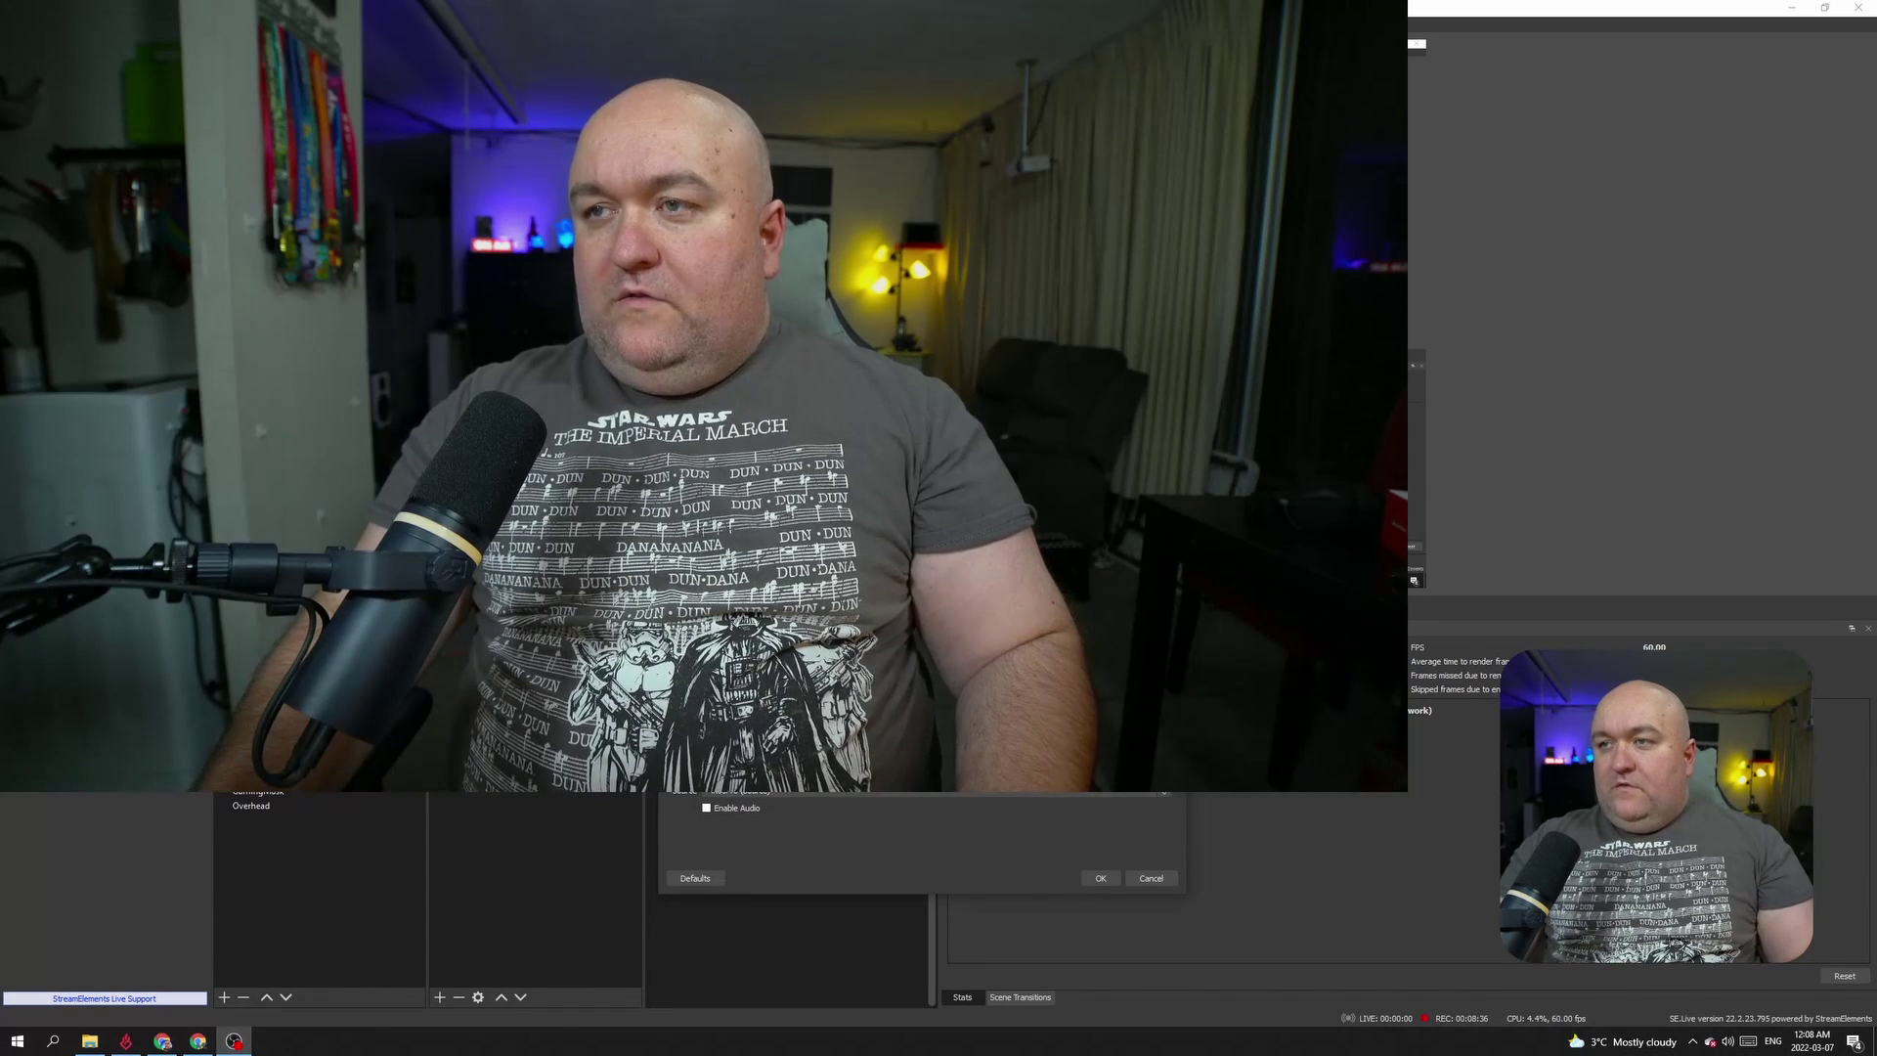
Step: Confirm the Overlay properties and add a Virtual Greenscreen effect filter to Overlay
click(1100, 878)
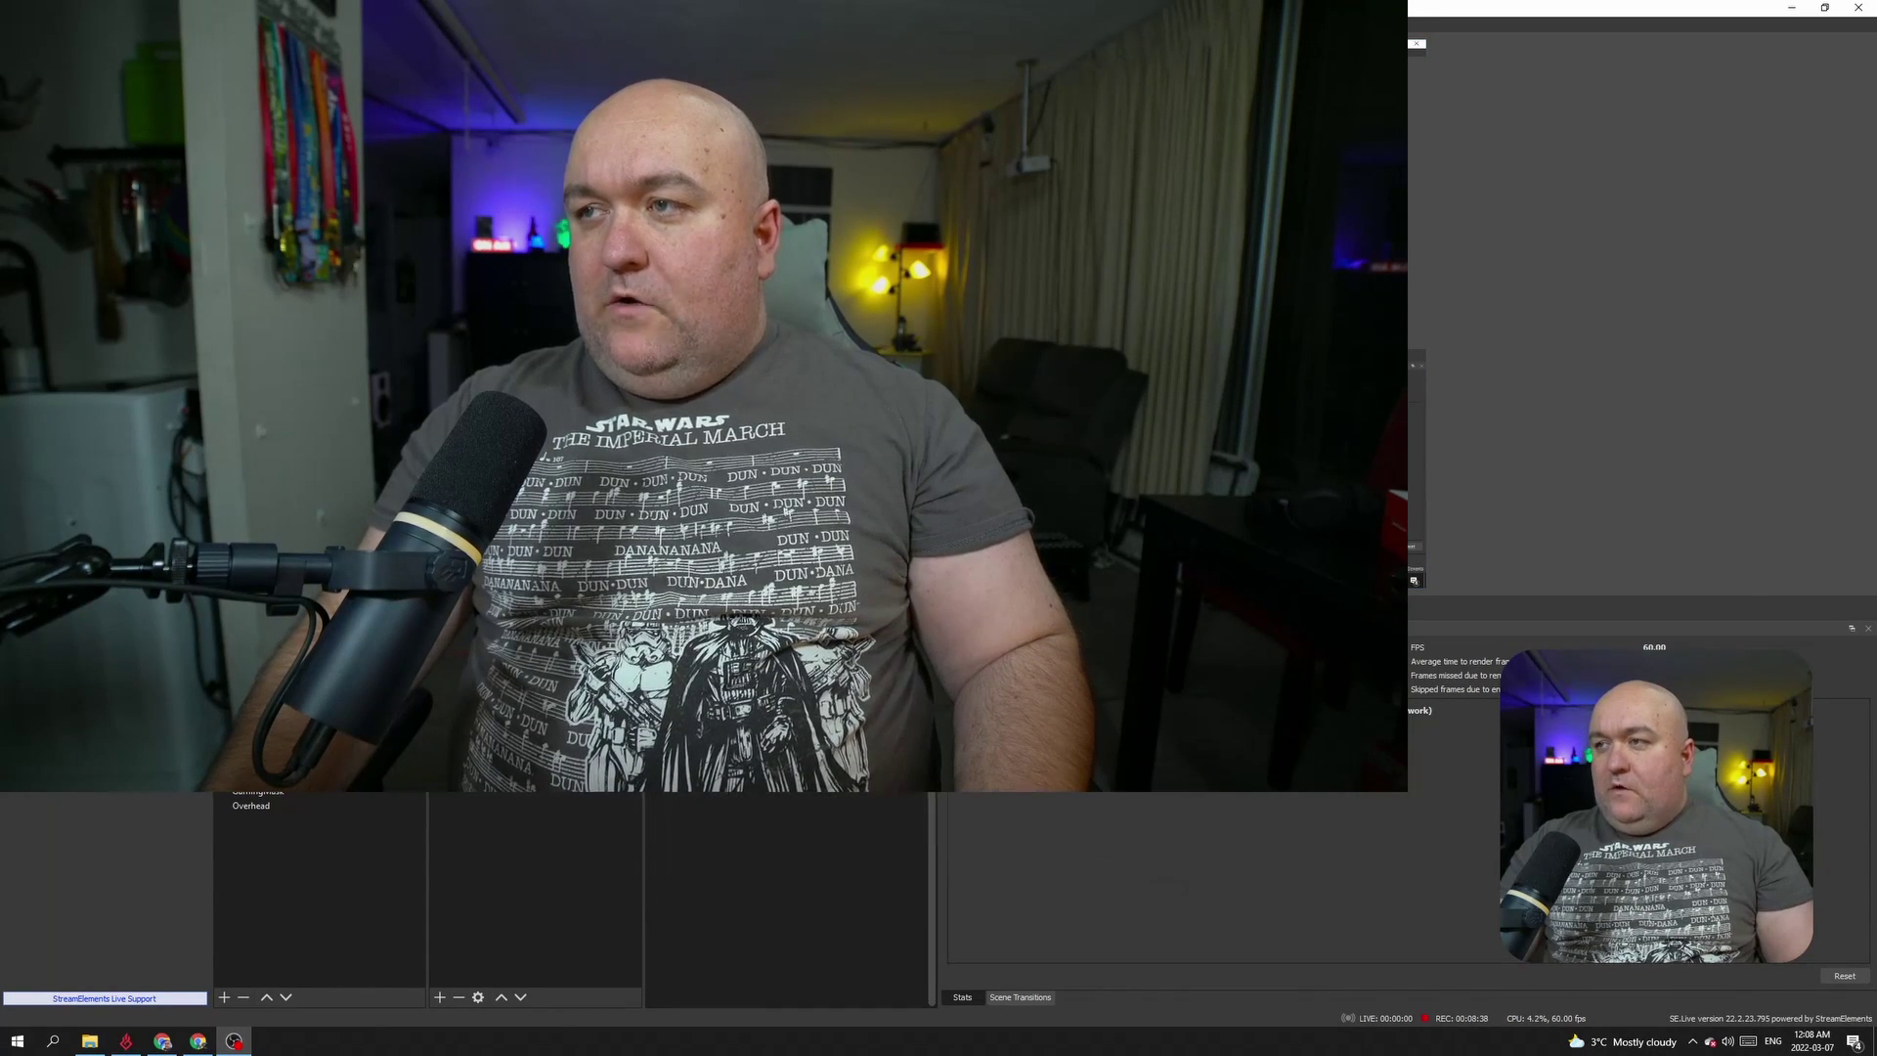
right_click(1056, 489)
mouse_move(1124, 779)
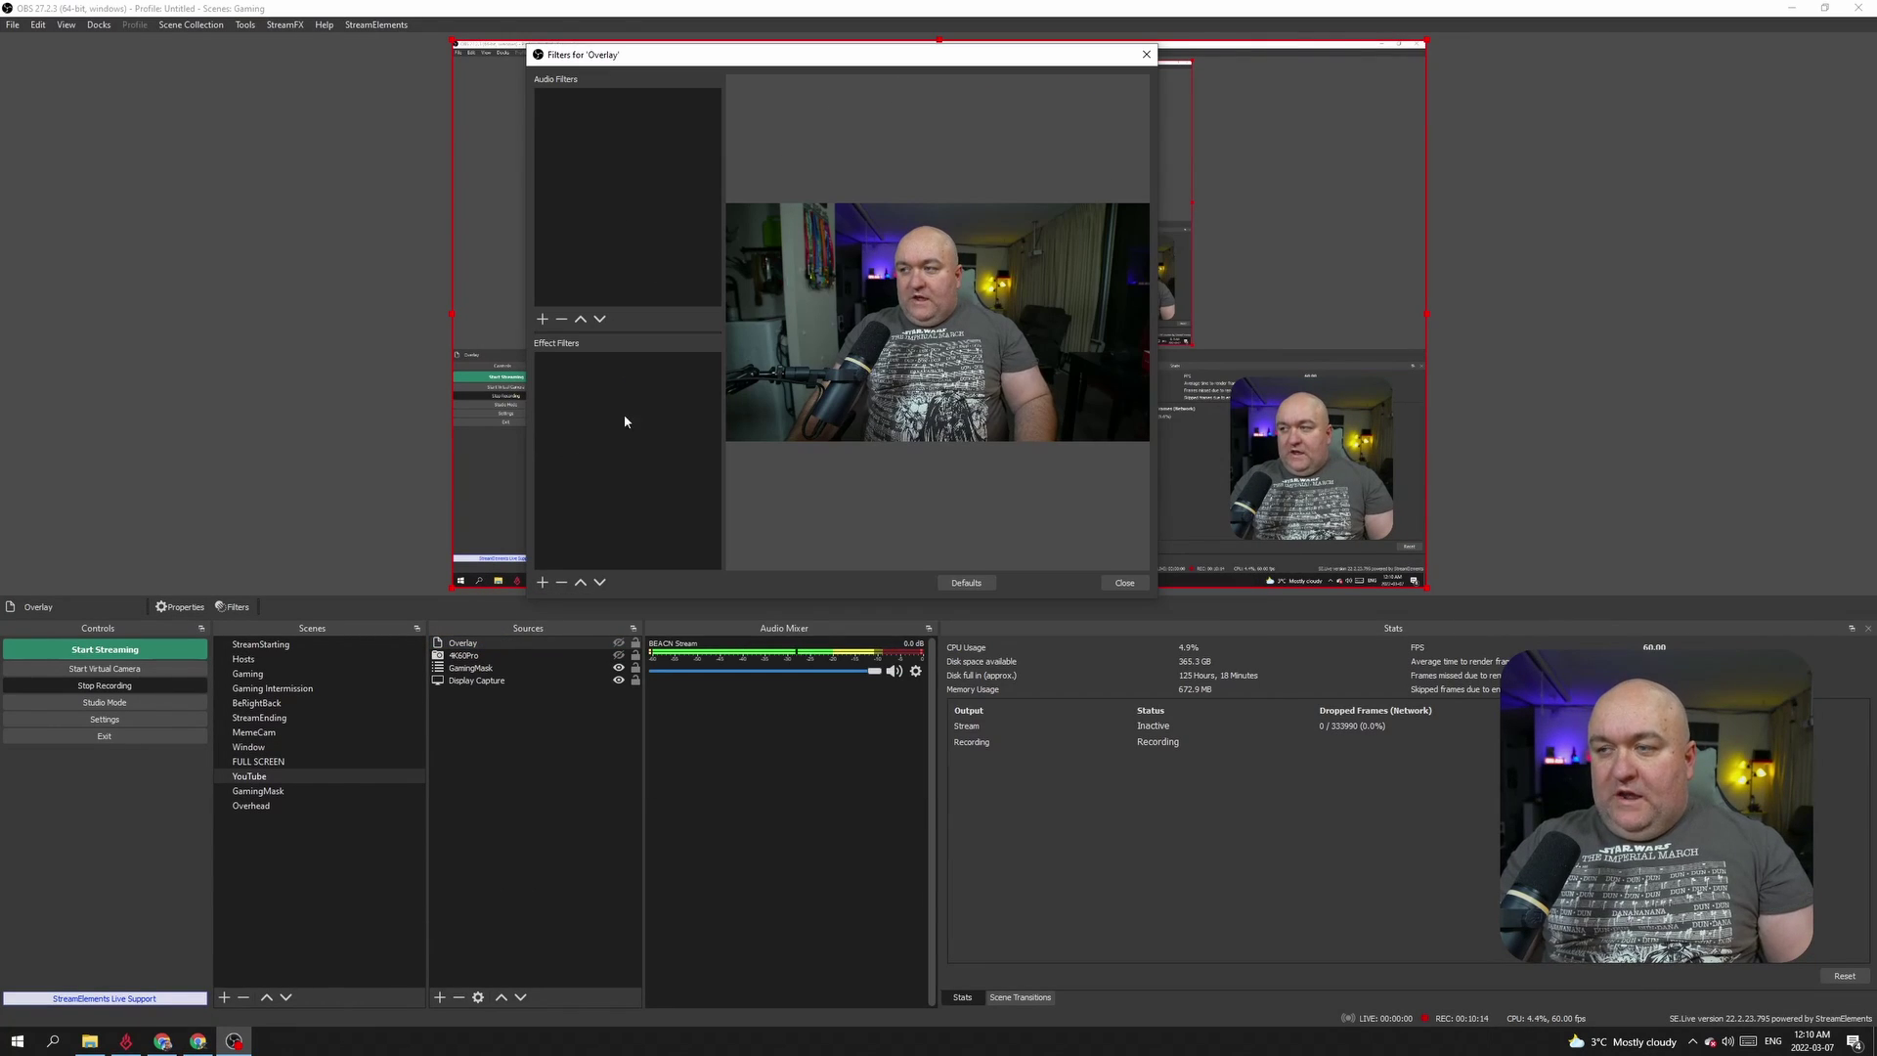
click(543, 583)
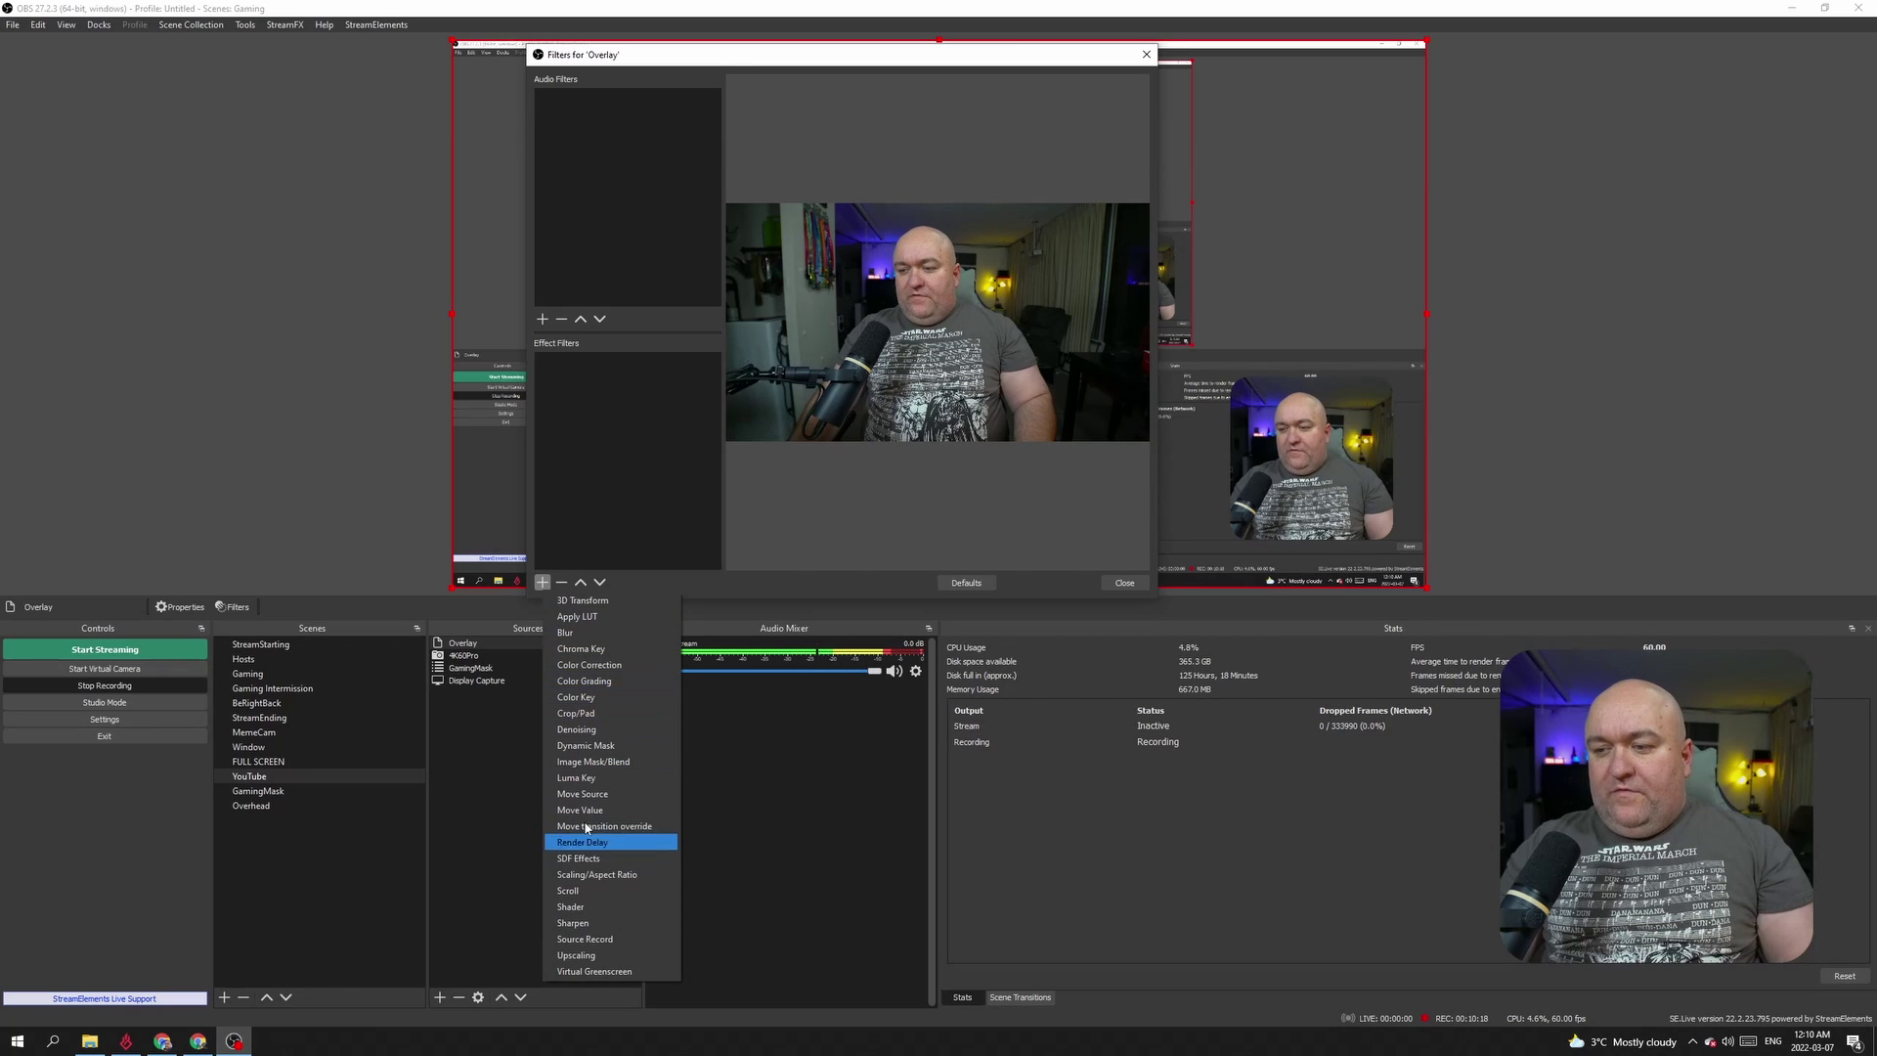
click(586, 971)
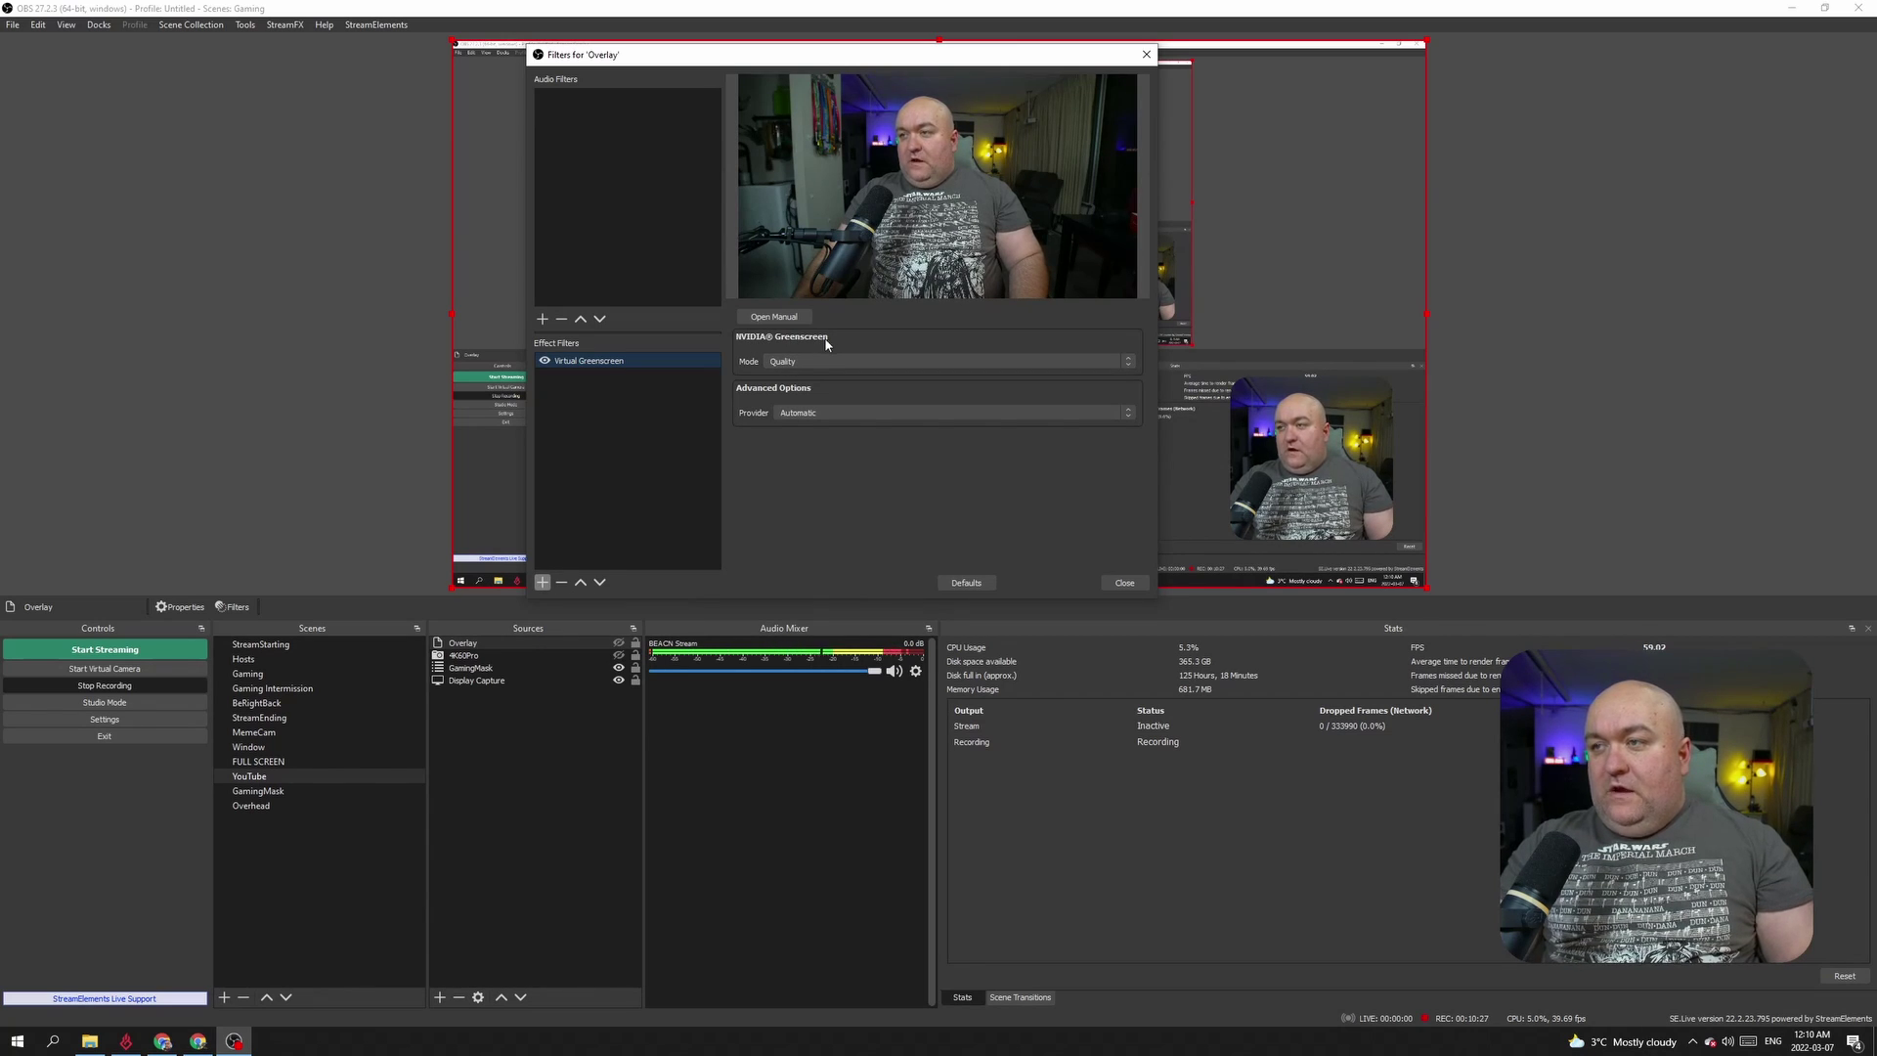
Step: Set the Virtual Greenscreen provider to NVIDIA Broadcast and its mode to Quality
click(799, 413)
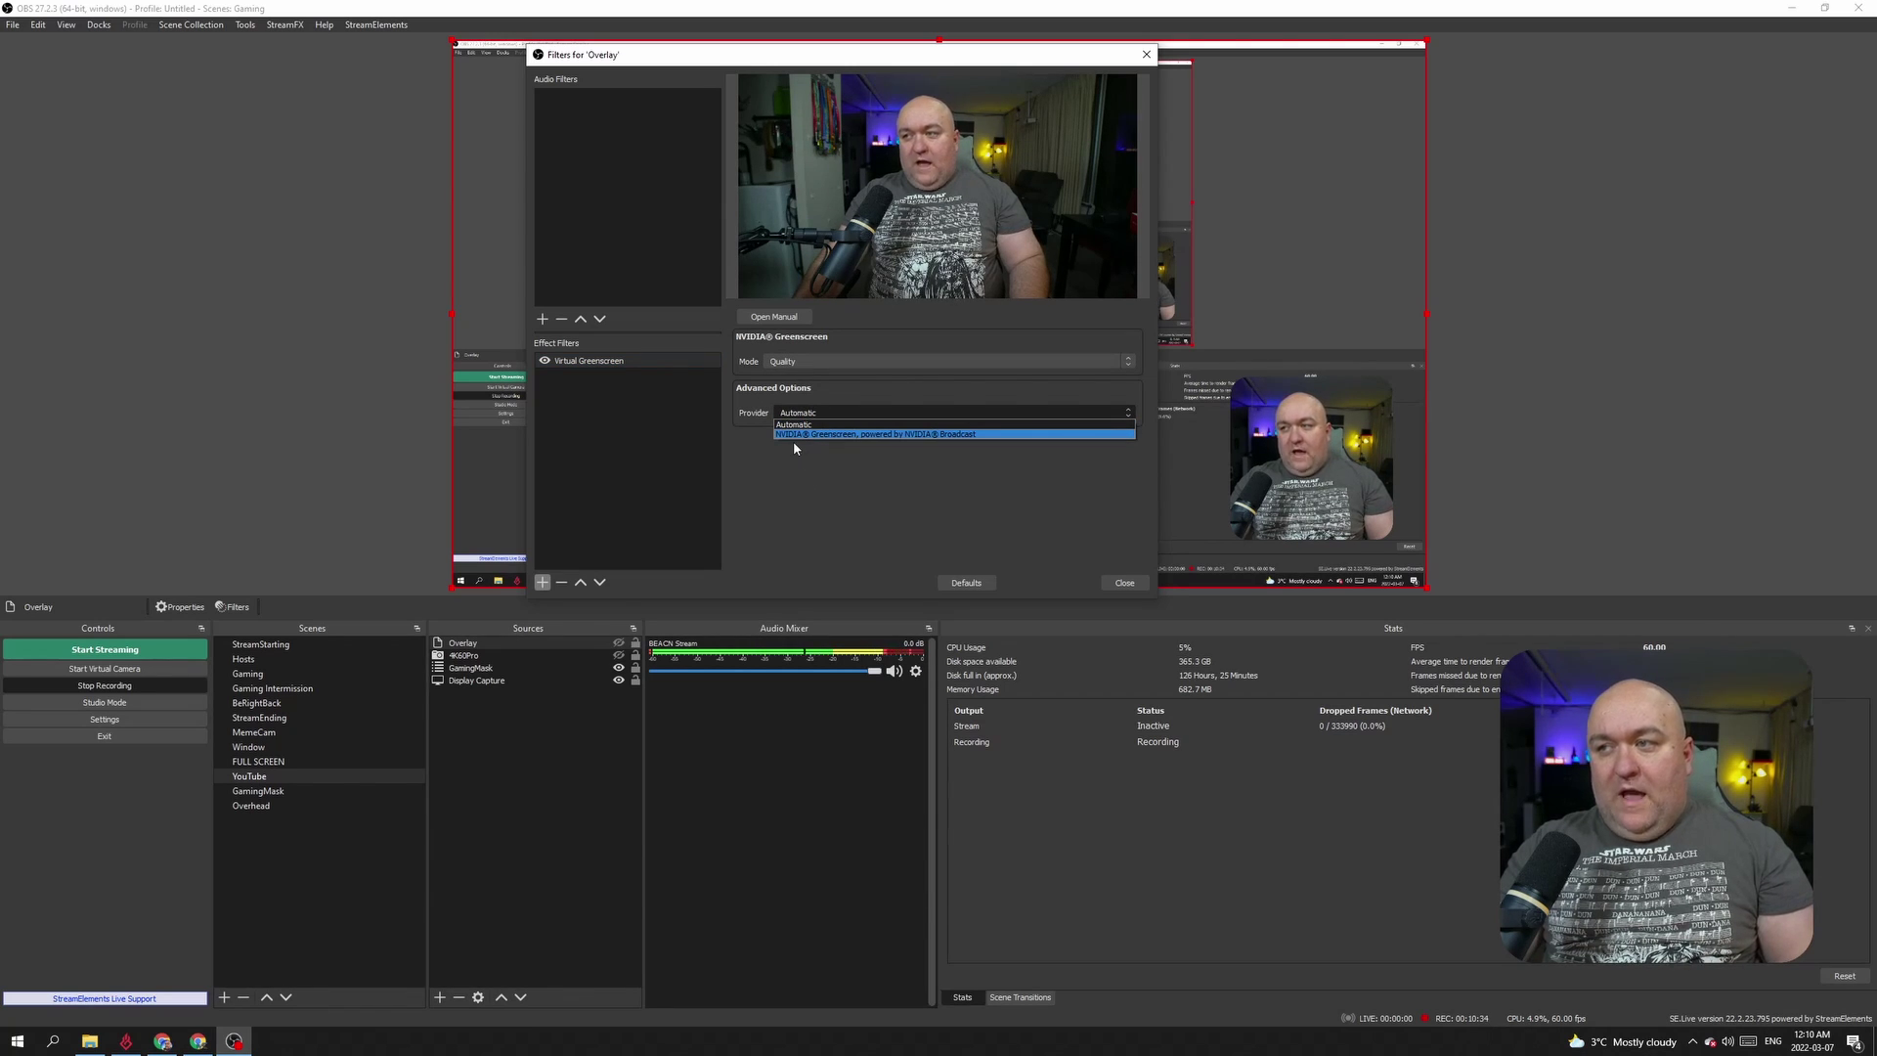
click(784, 423)
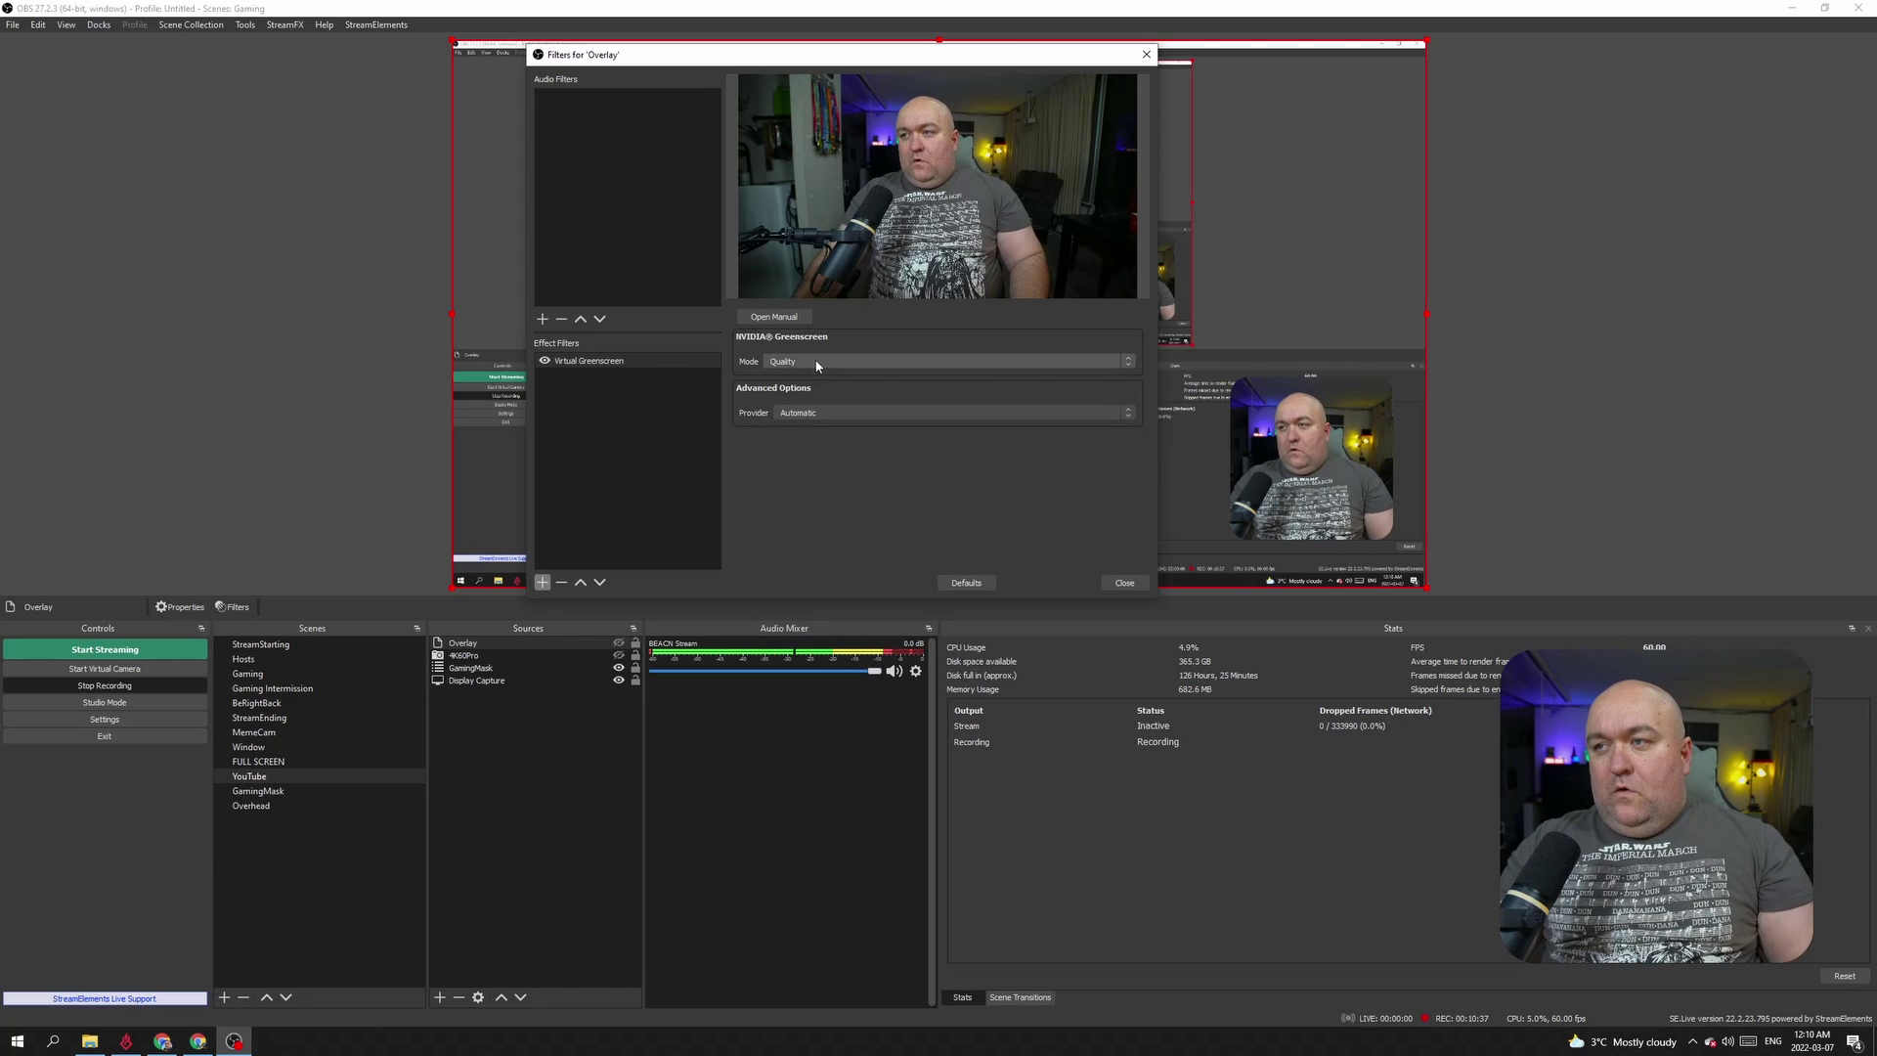
click(814, 363)
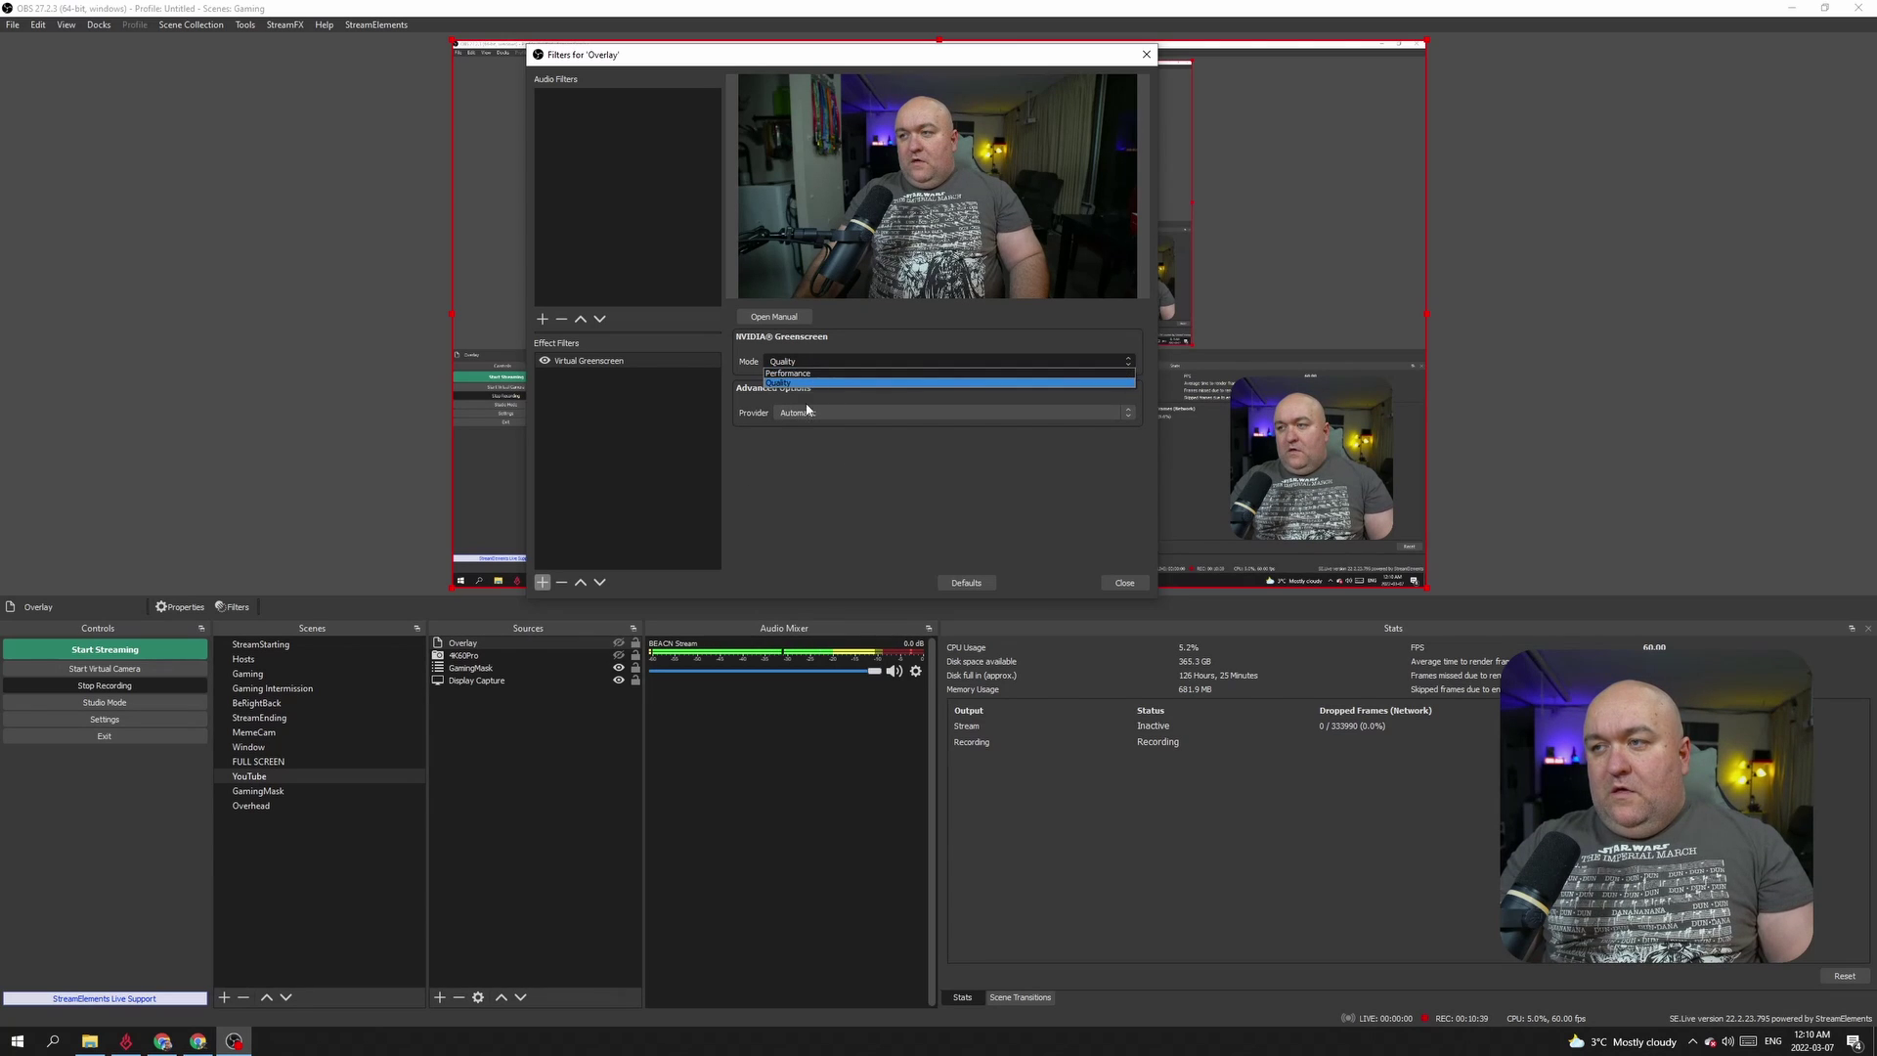
click(812, 382)
click(807, 413)
click(807, 436)
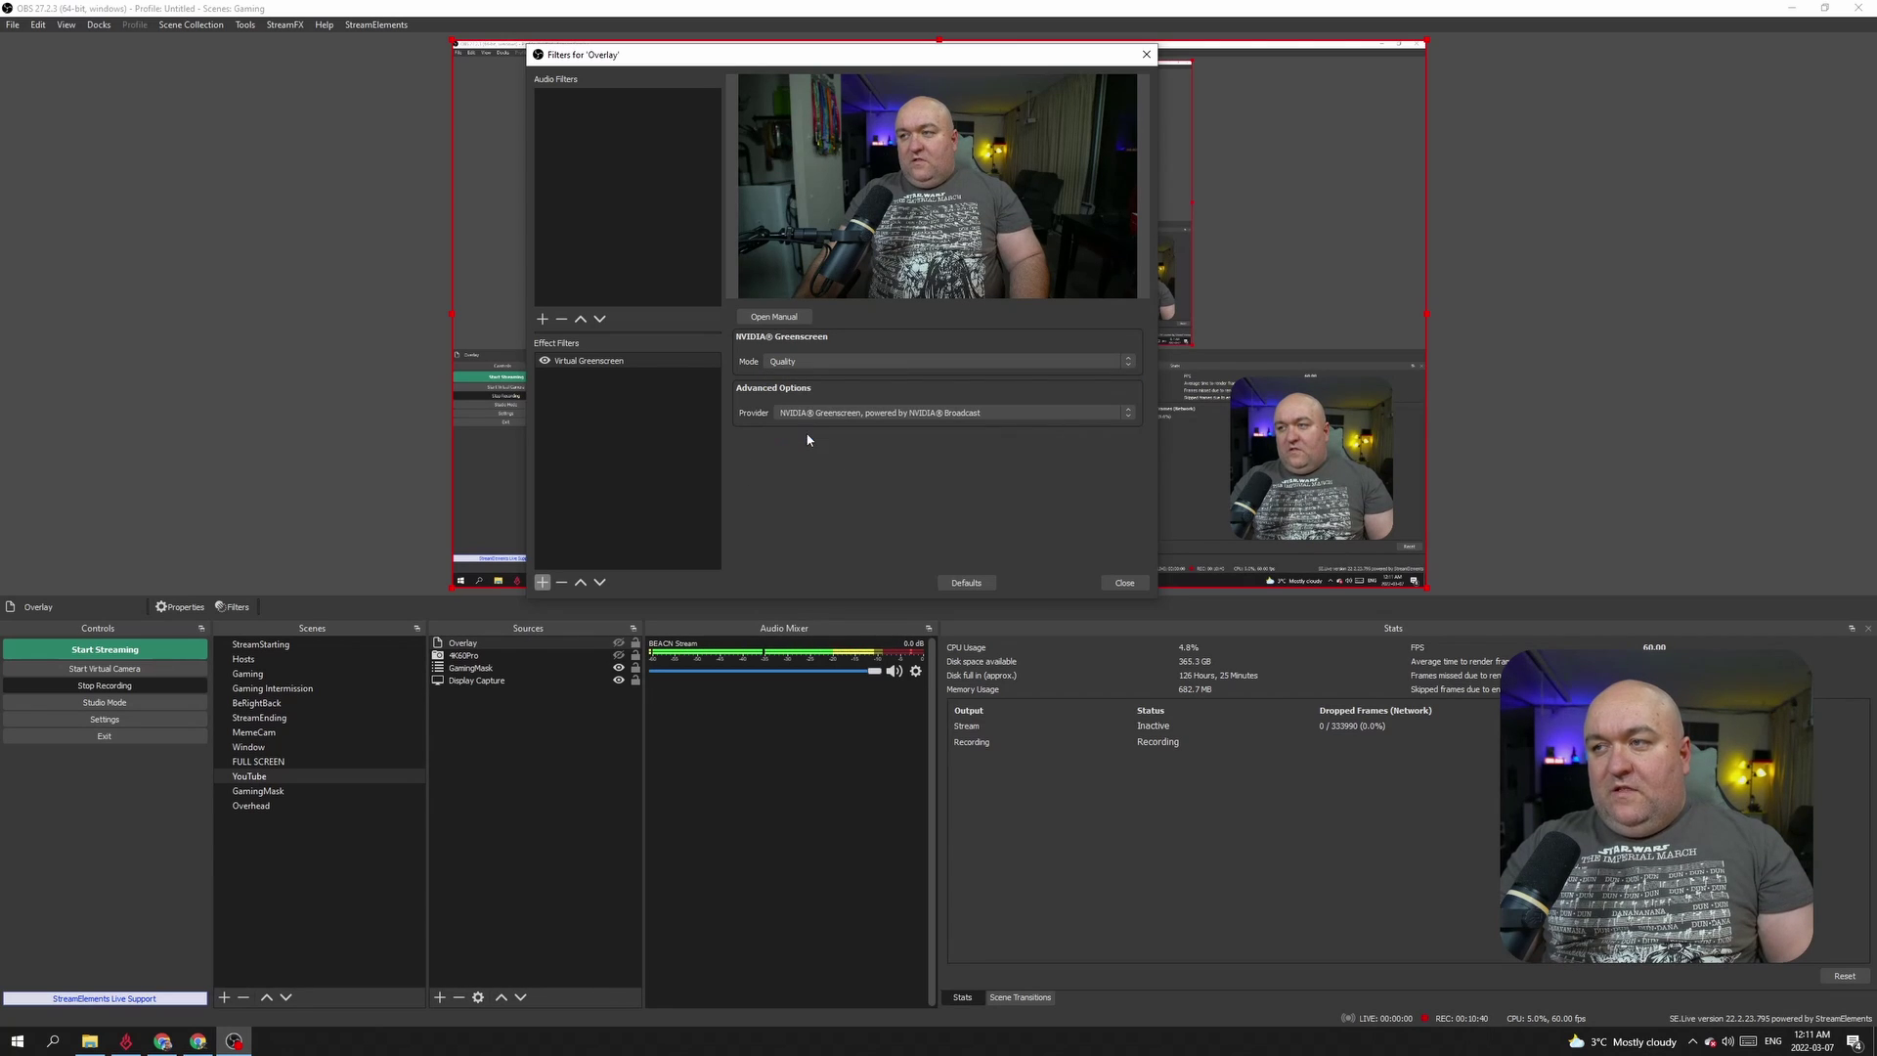
click(799, 364)
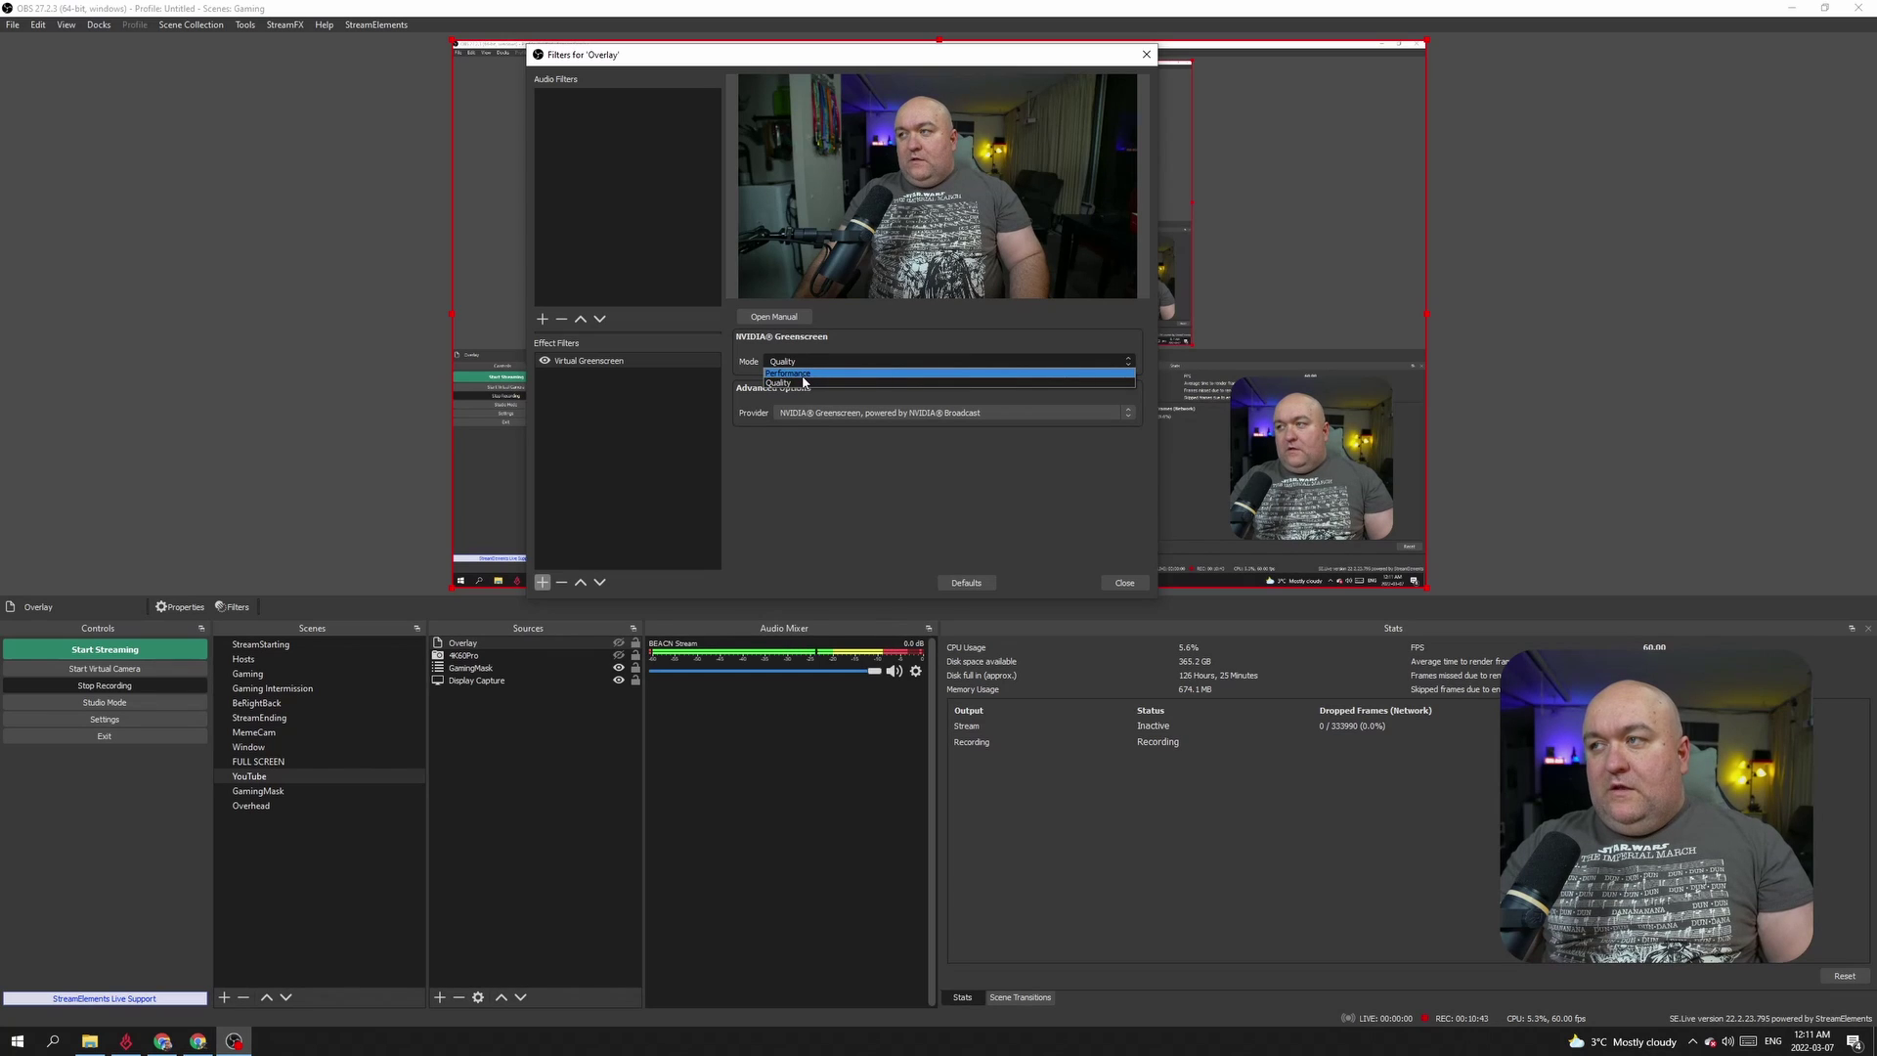
click(803, 375)
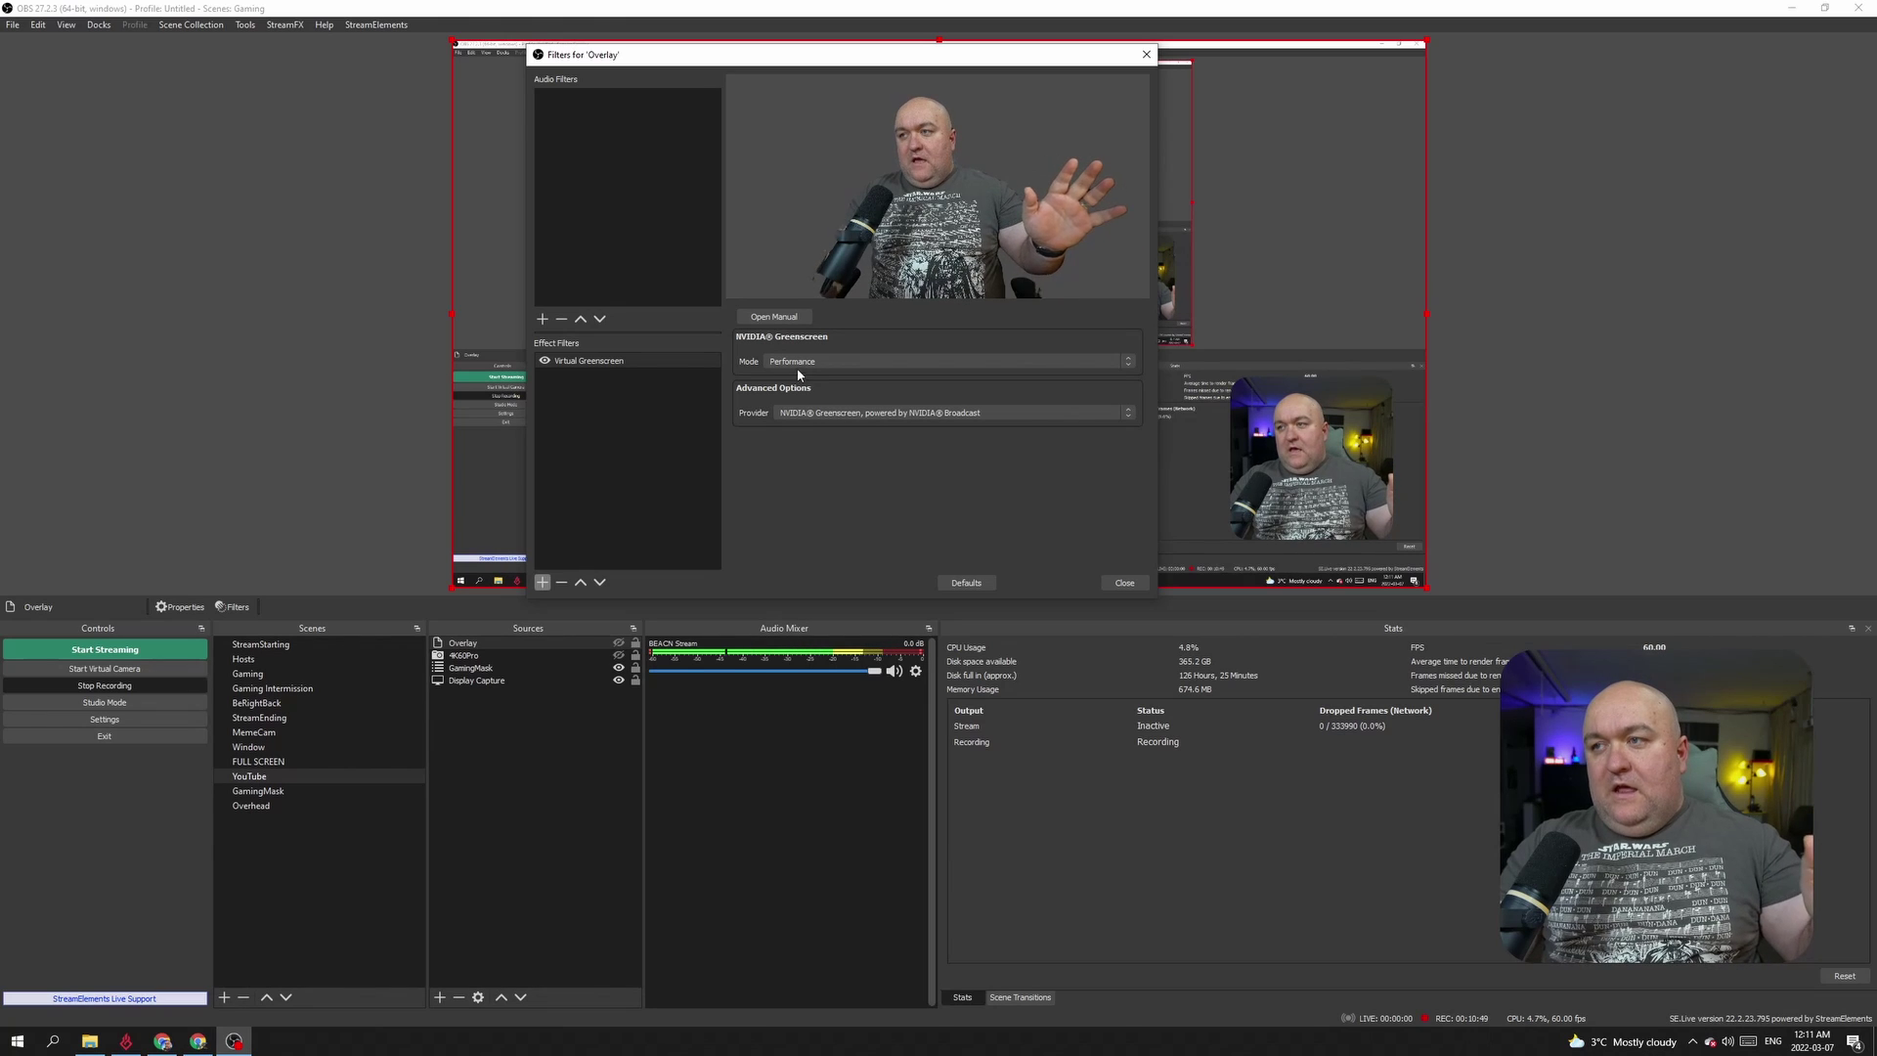
click(802, 370)
click(810, 388)
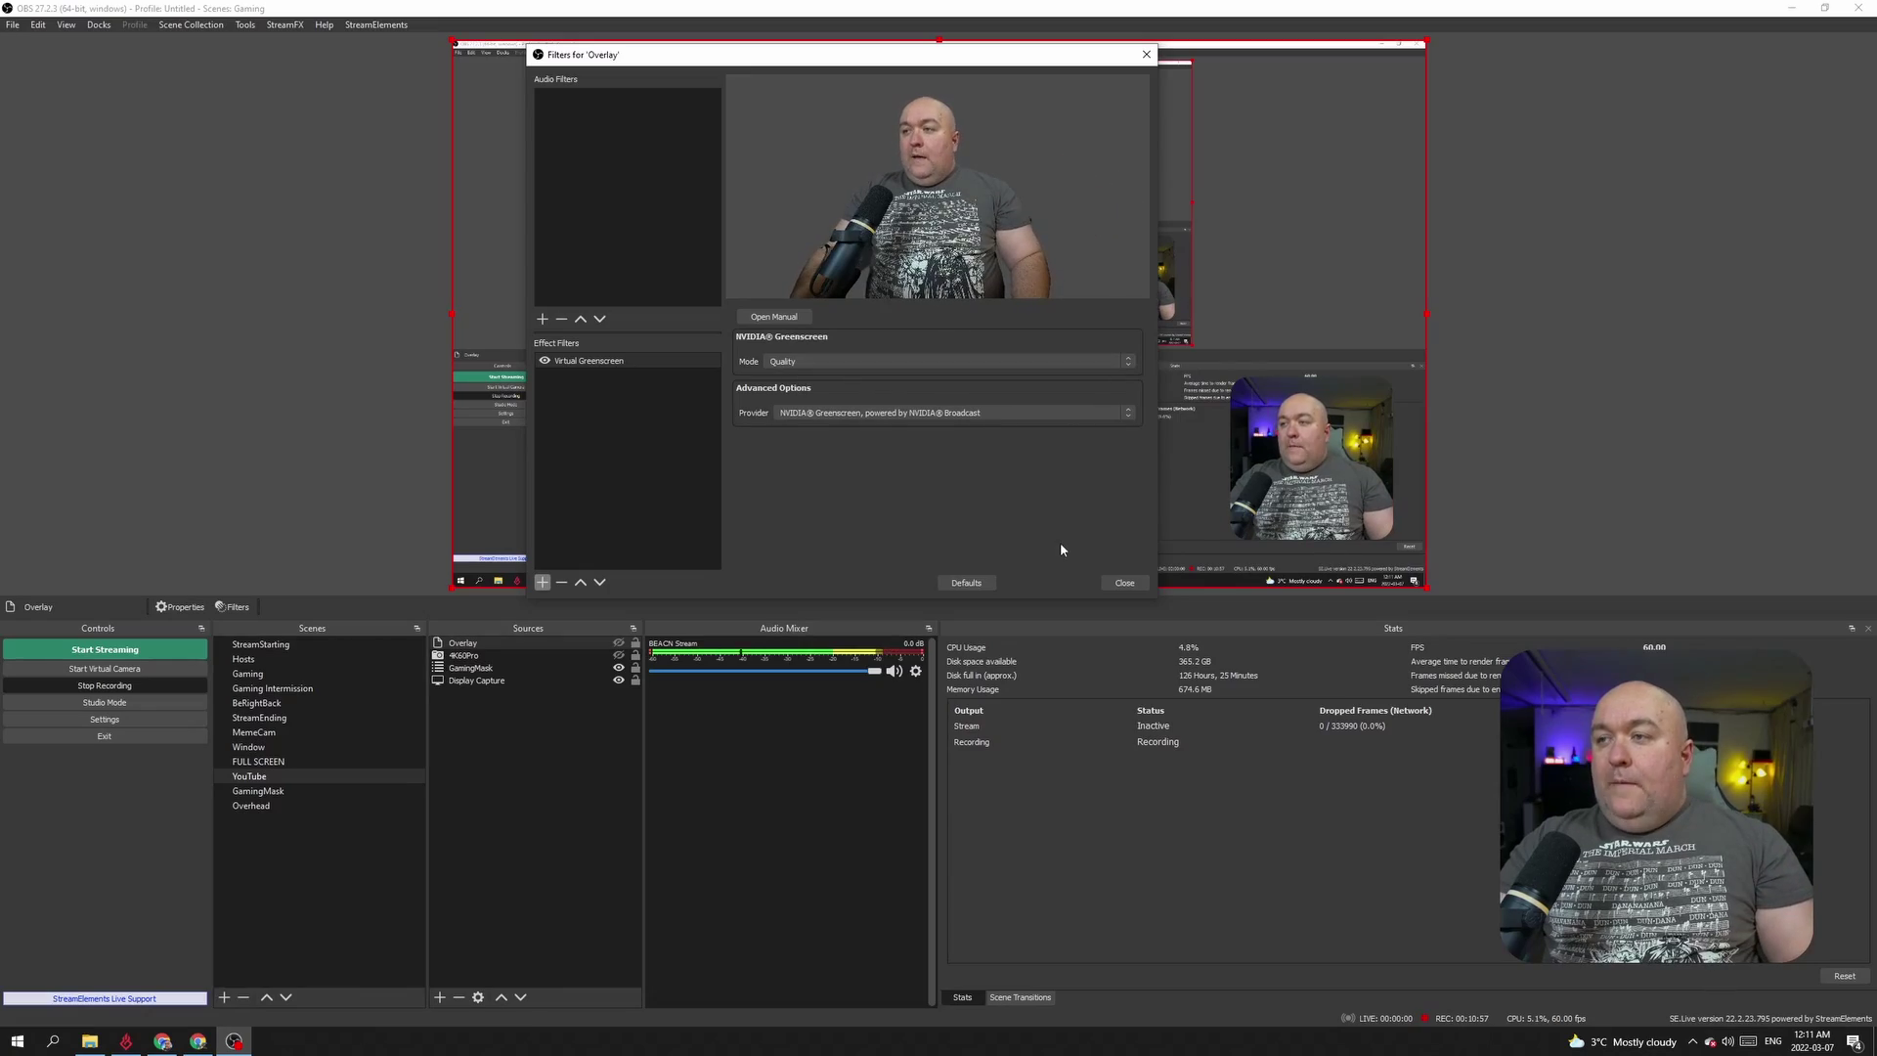
Step: Close the Filters for 'Overlay' window
click(1124, 583)
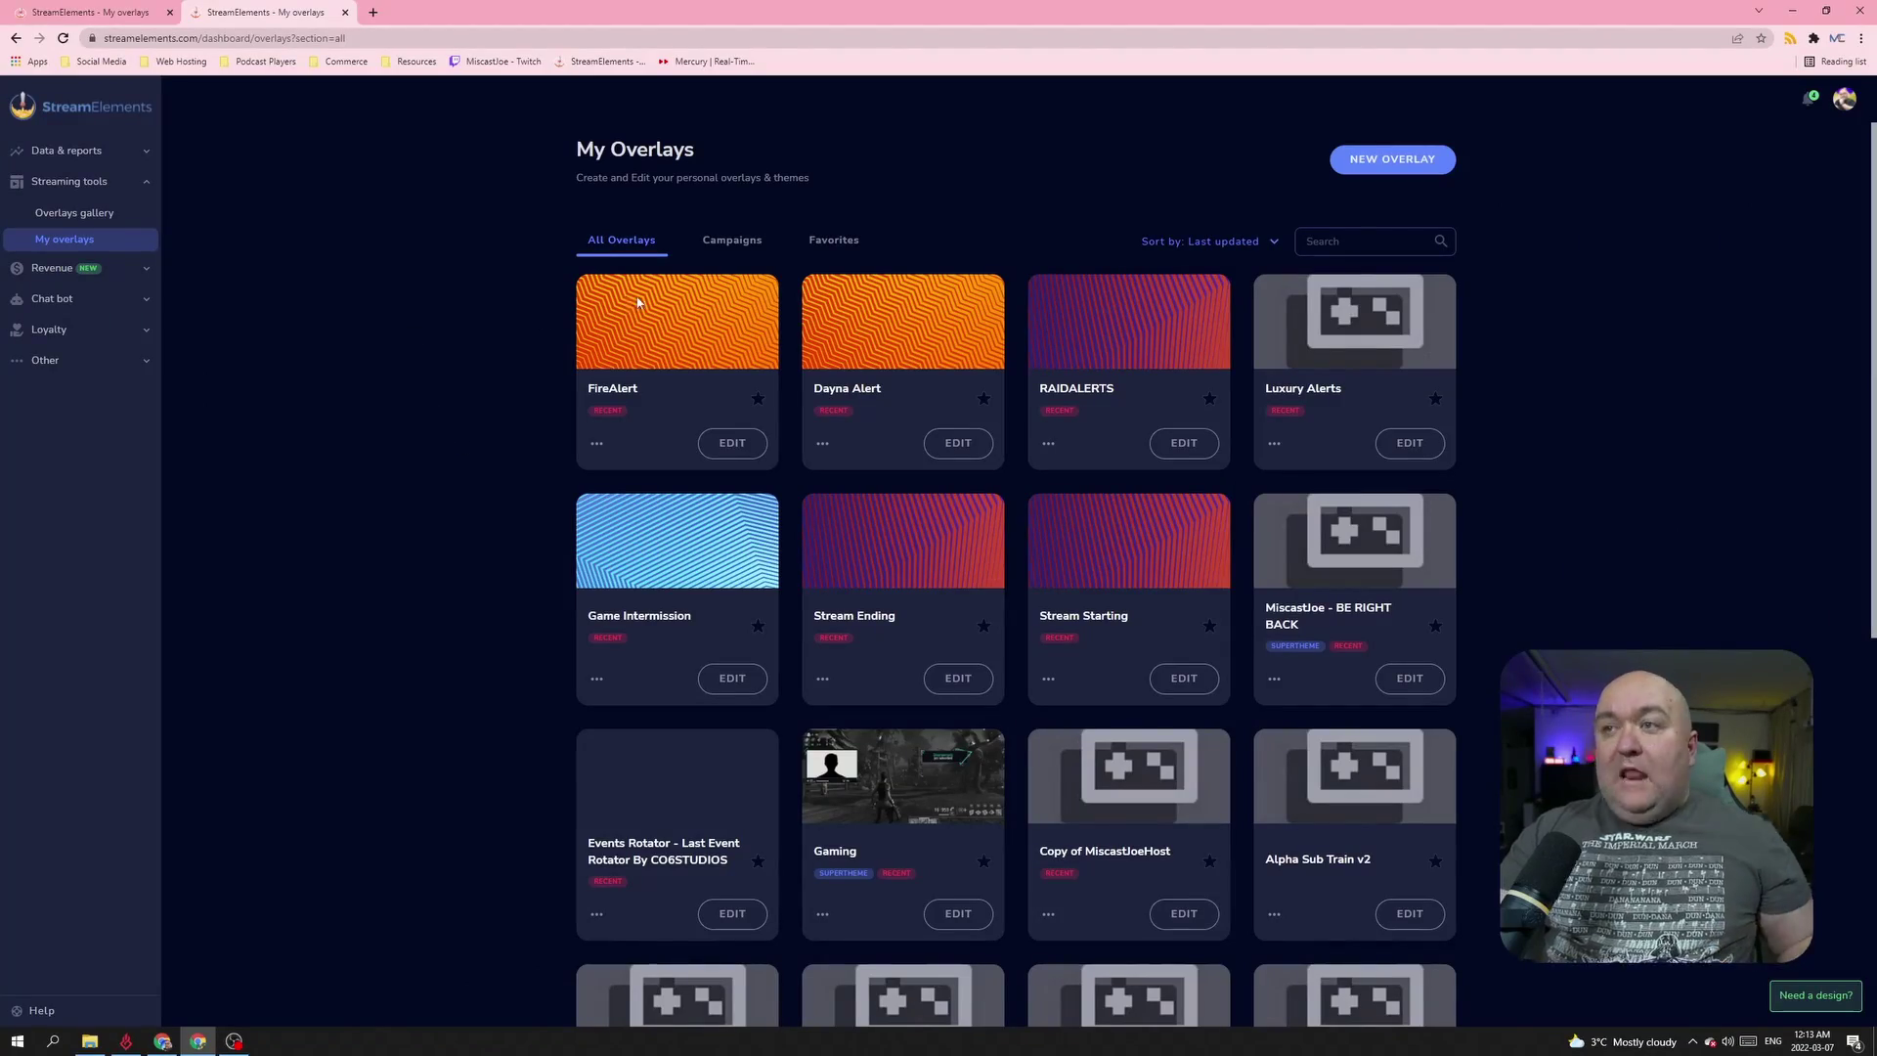
Step: Create a new StreamElements overlay at 1440p resolution
click(1407, 156)
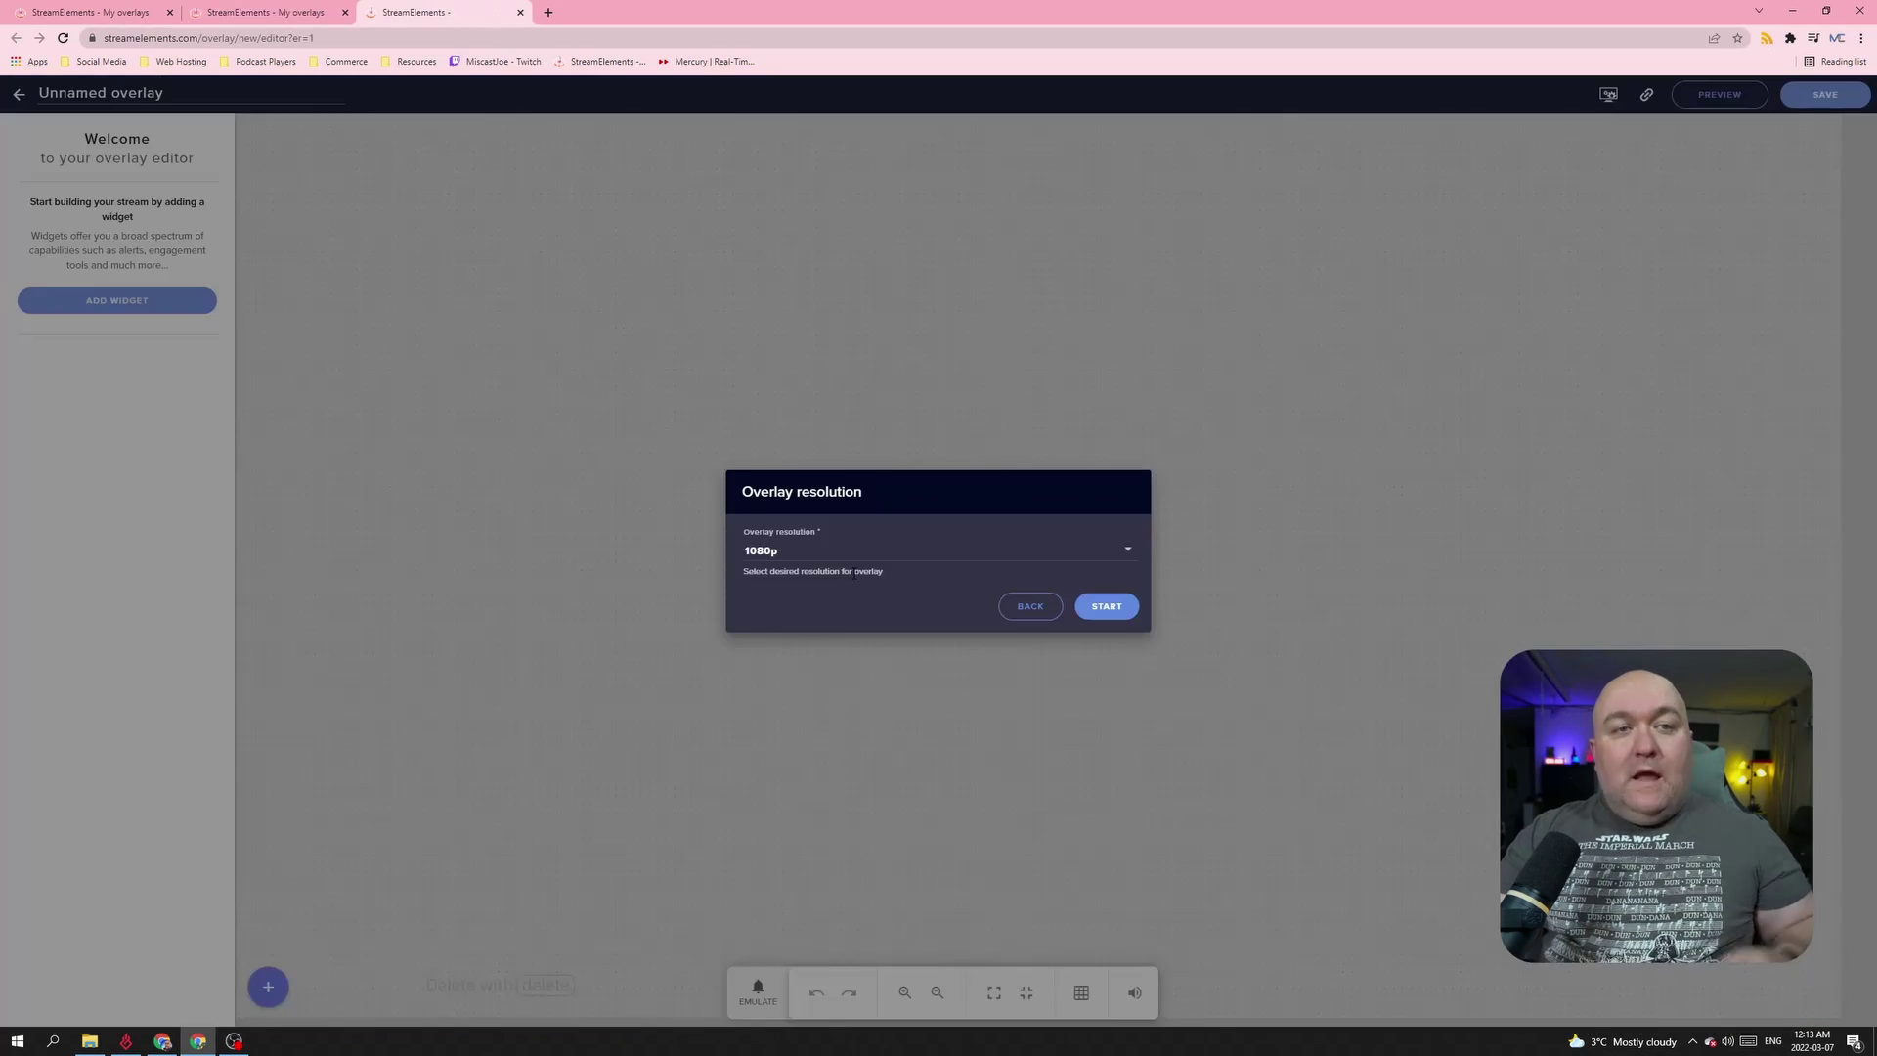
click(898, 558)
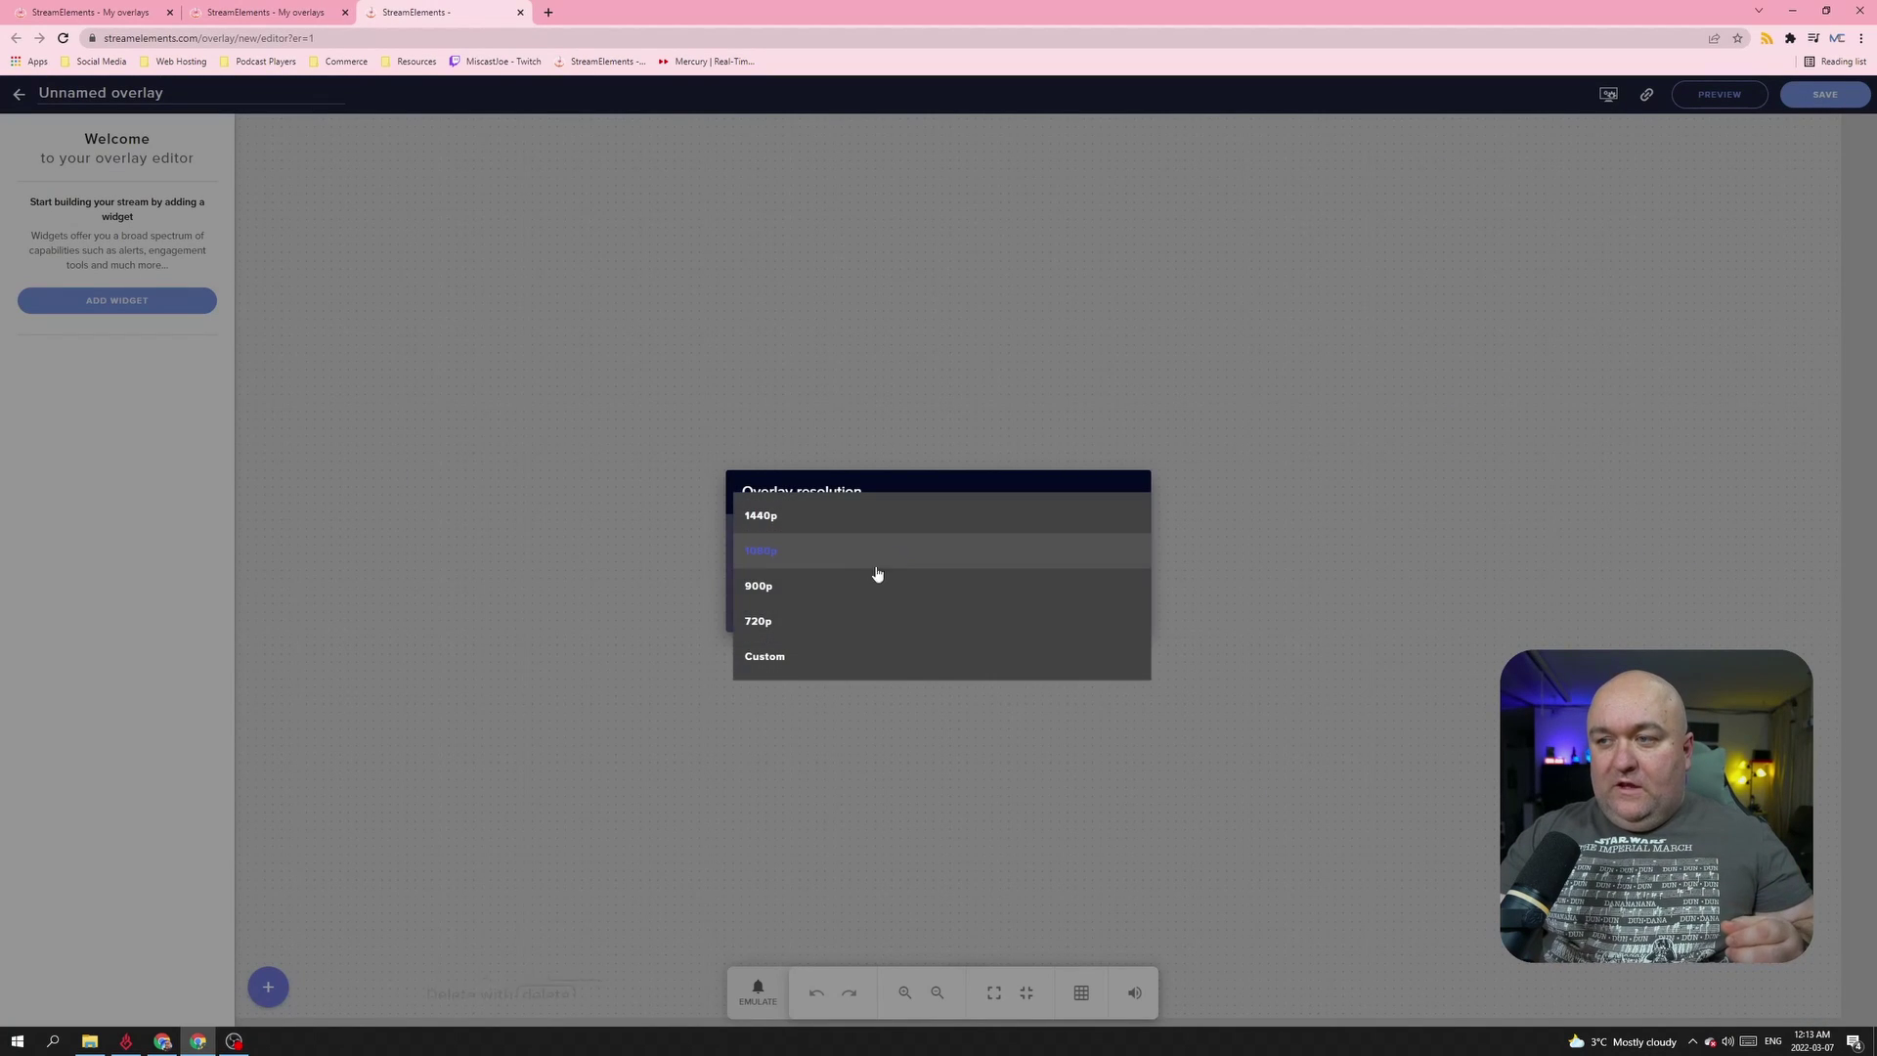
click(799, 518)
click(1103, 604)
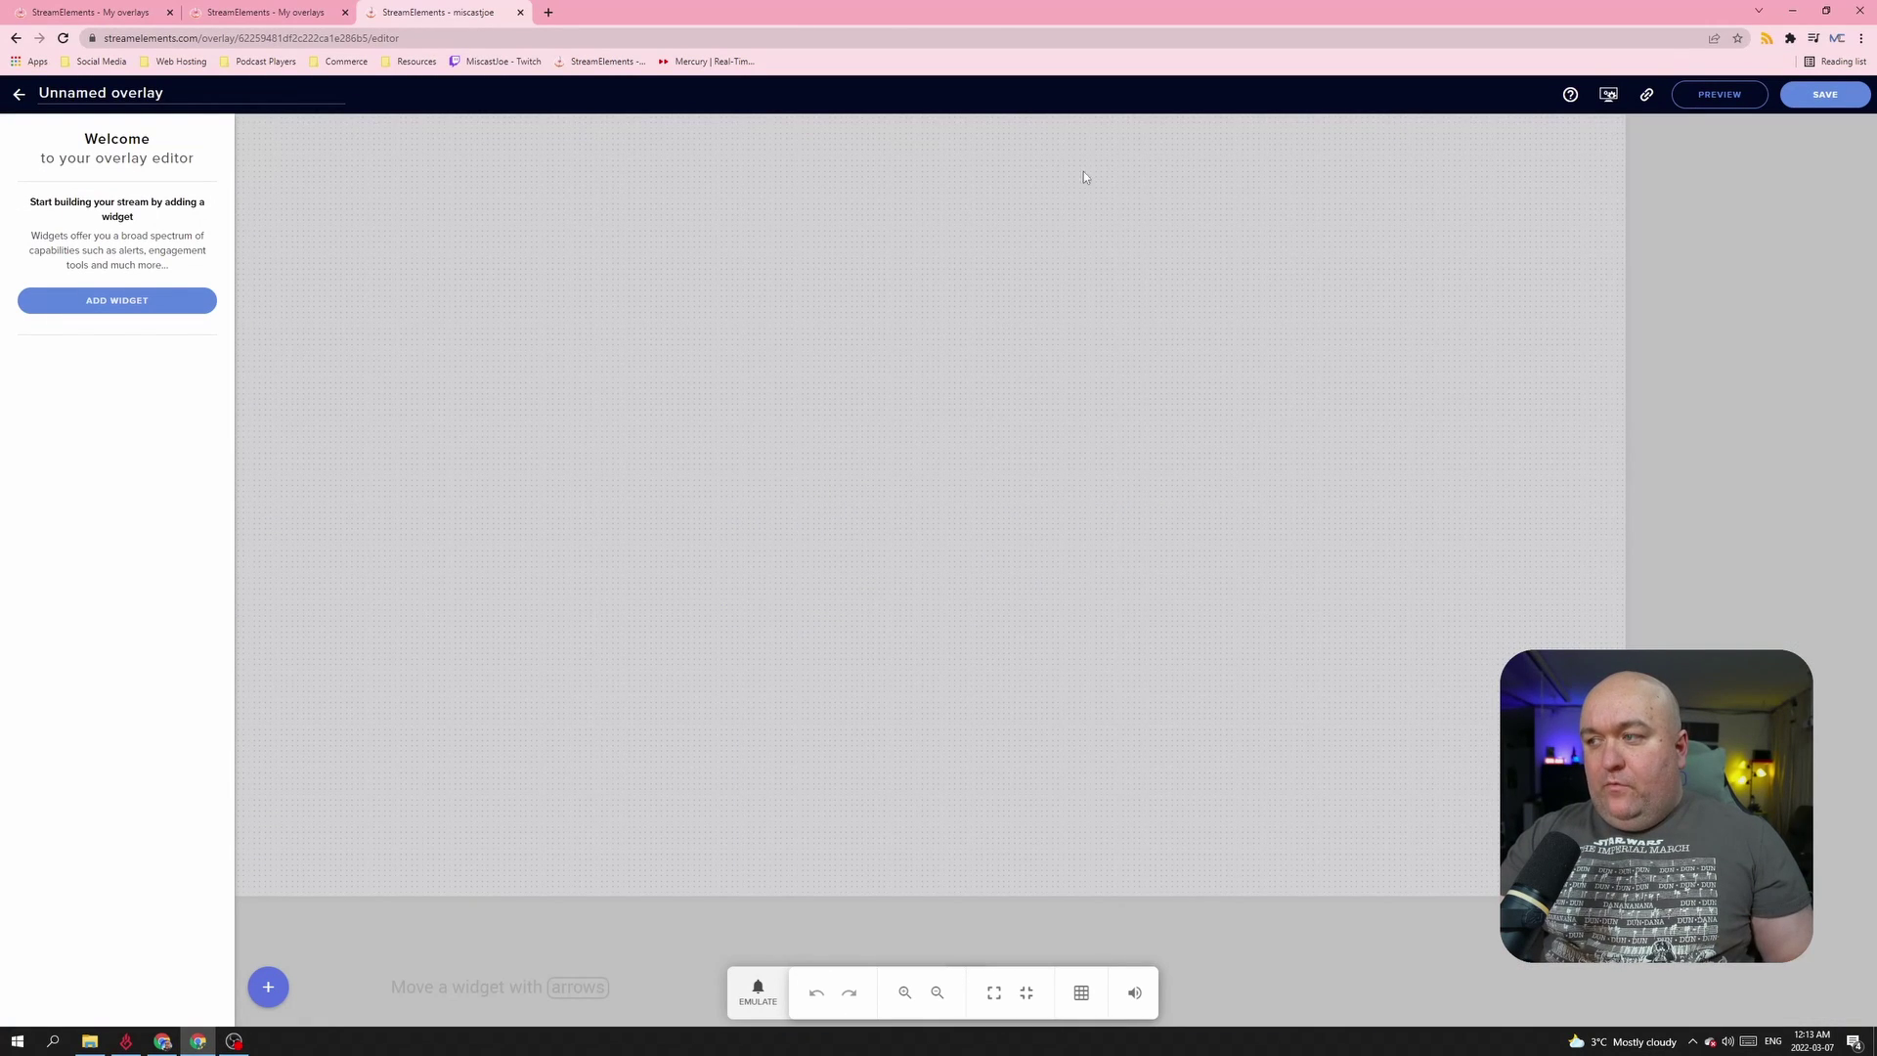
Step: Add an AlertBox widget at the canvas top right and open its follower alert settings
click(266, 1001)
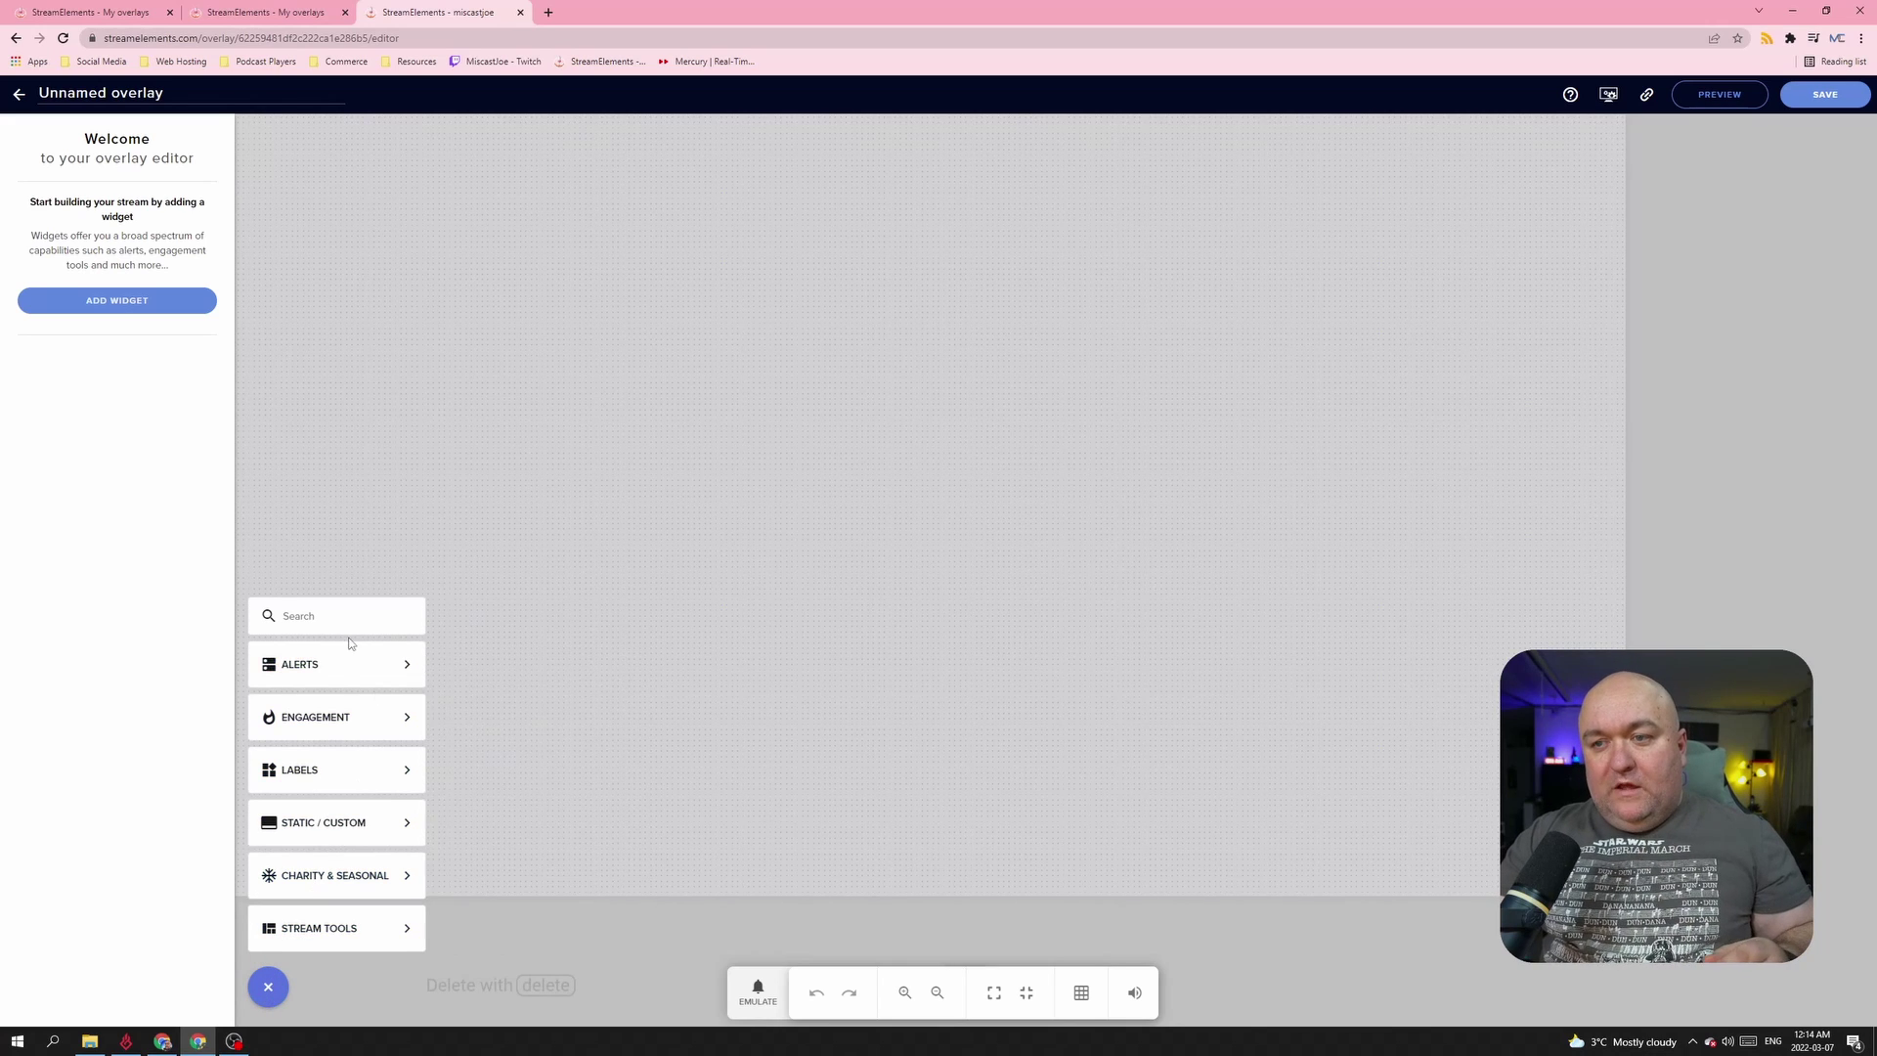
mouse_move(350, 665)
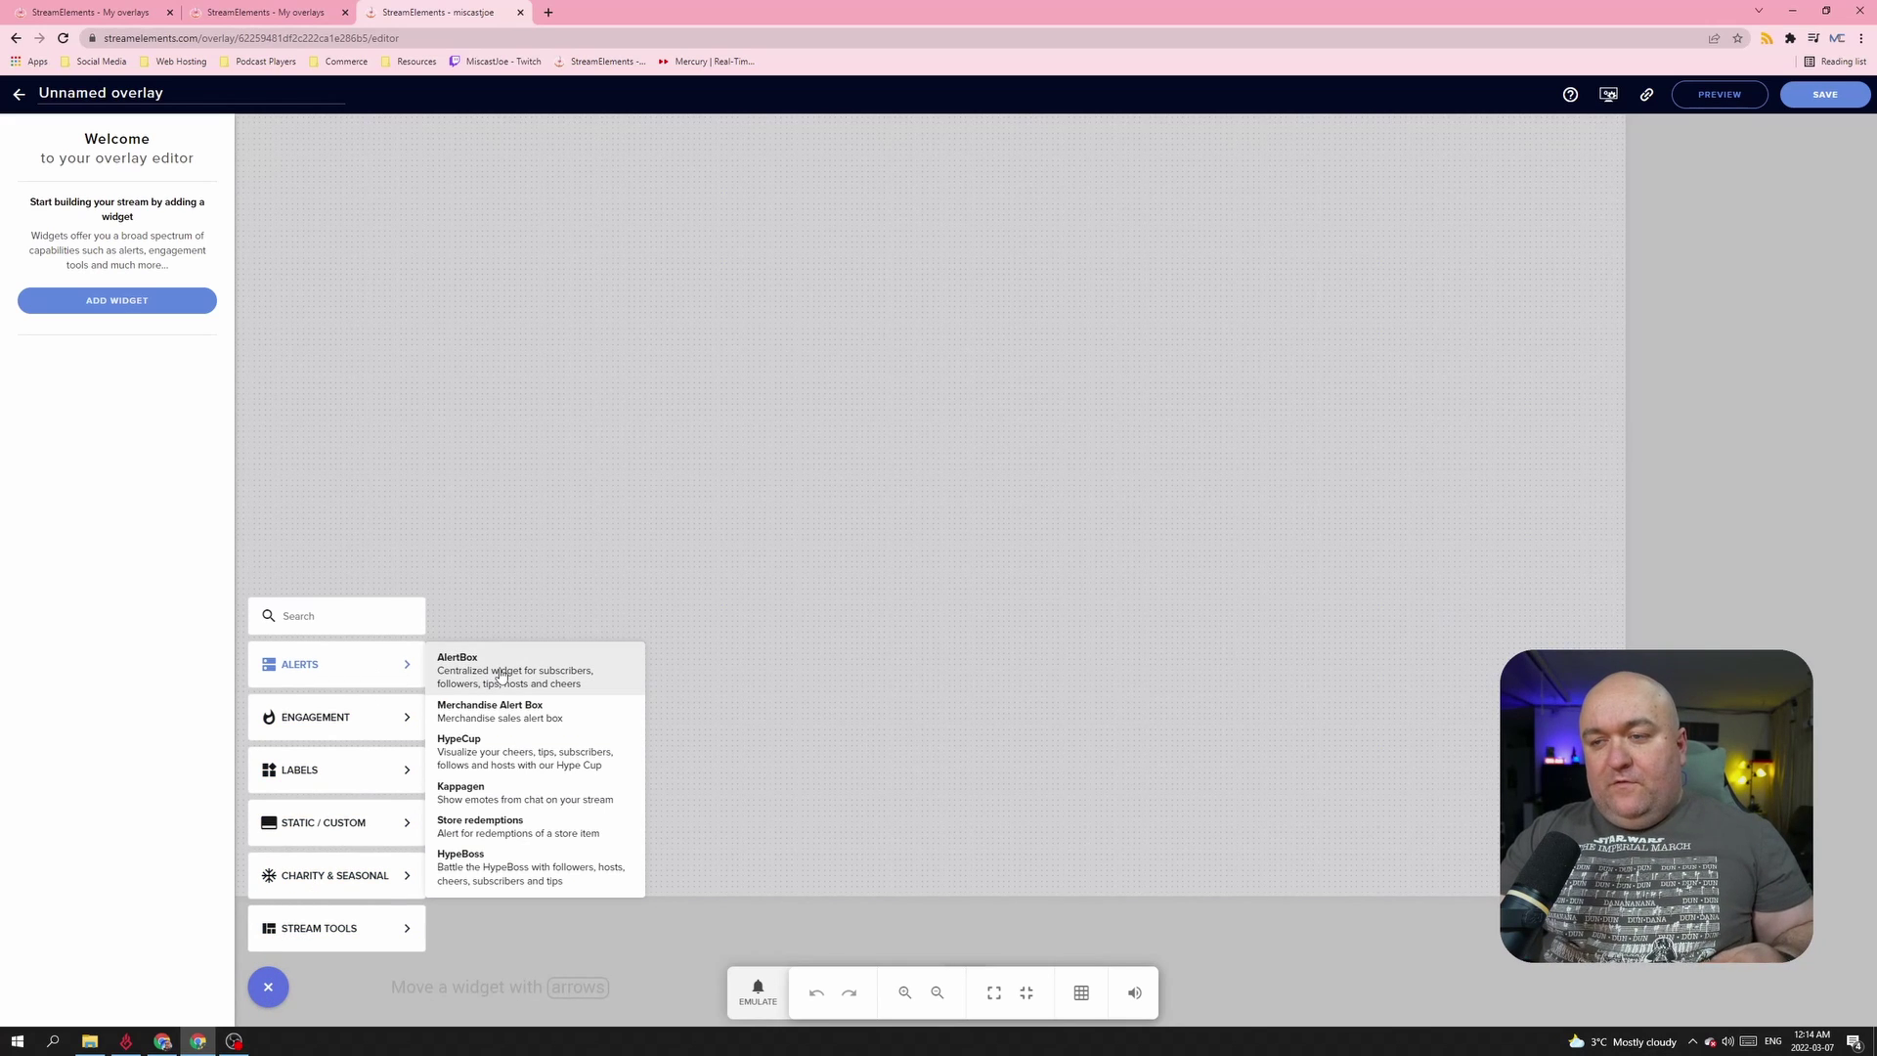
click(489, 620)
drag(551, 299, 1545, 302)
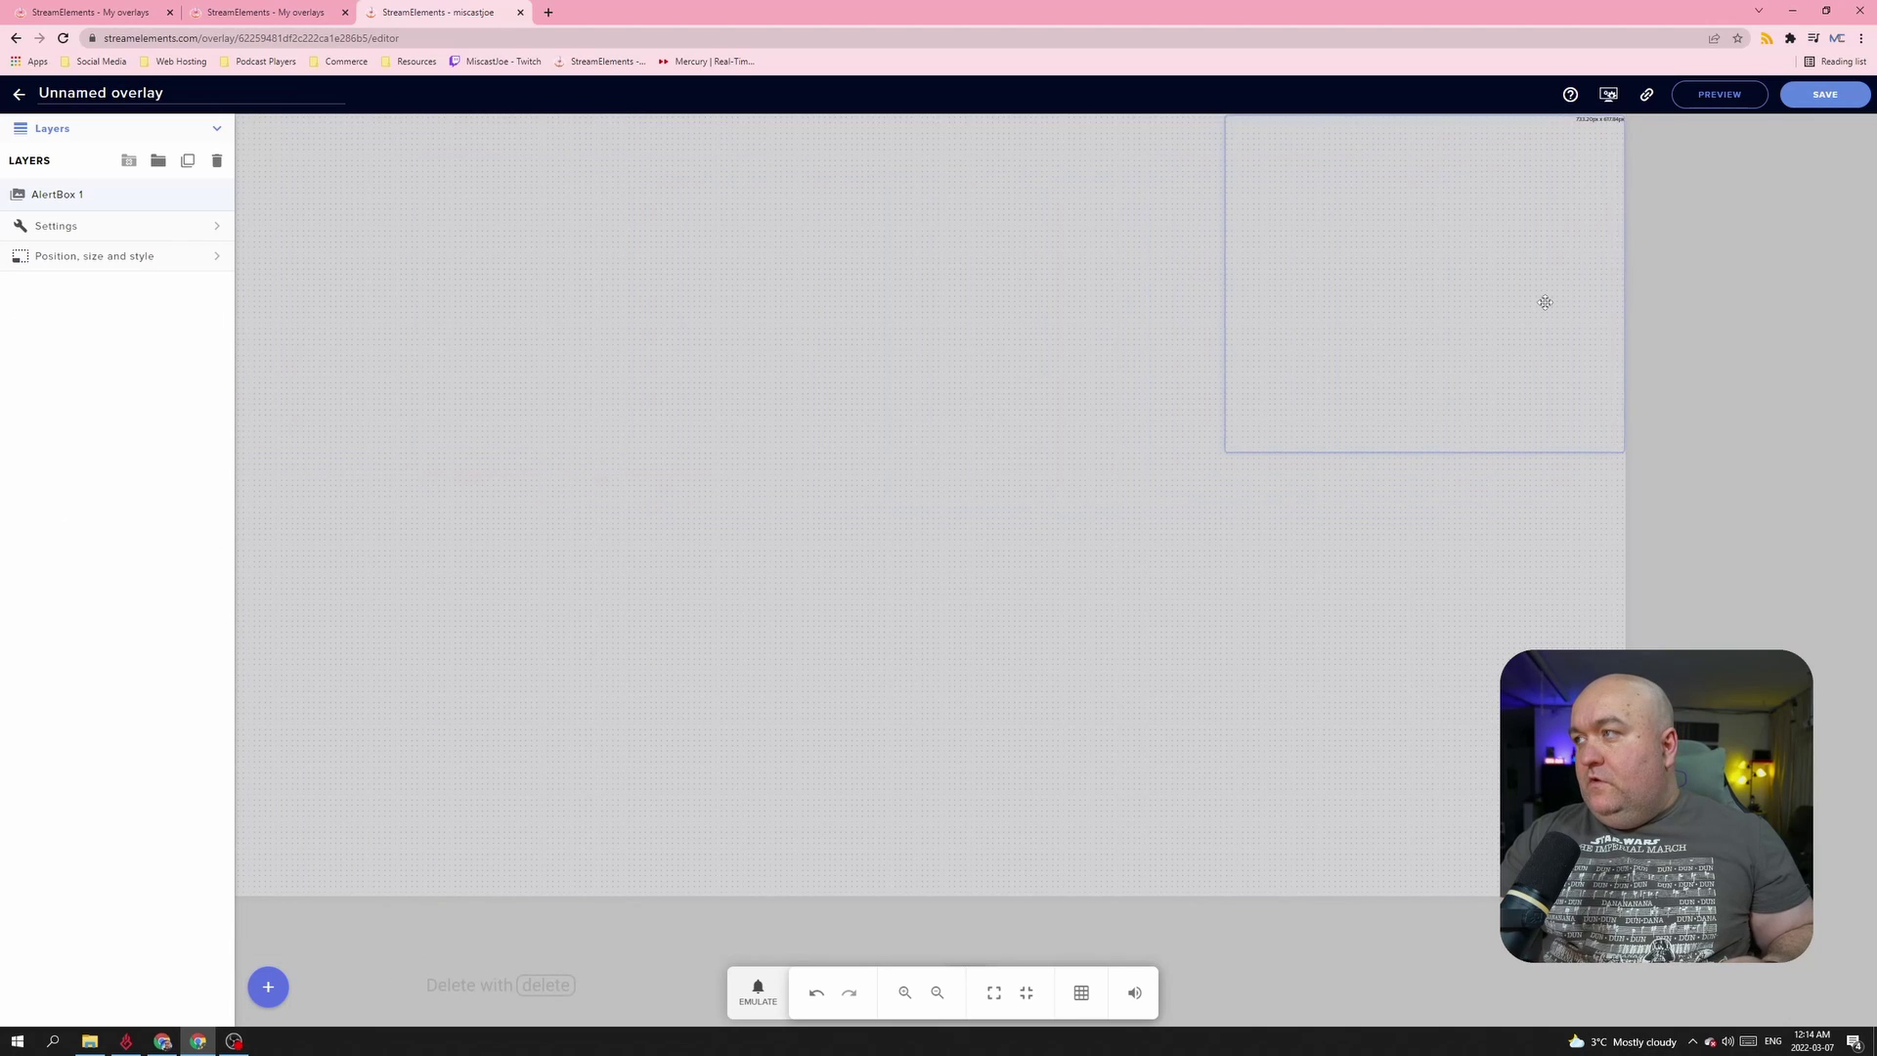
click(110, 238)
click(208, 200)
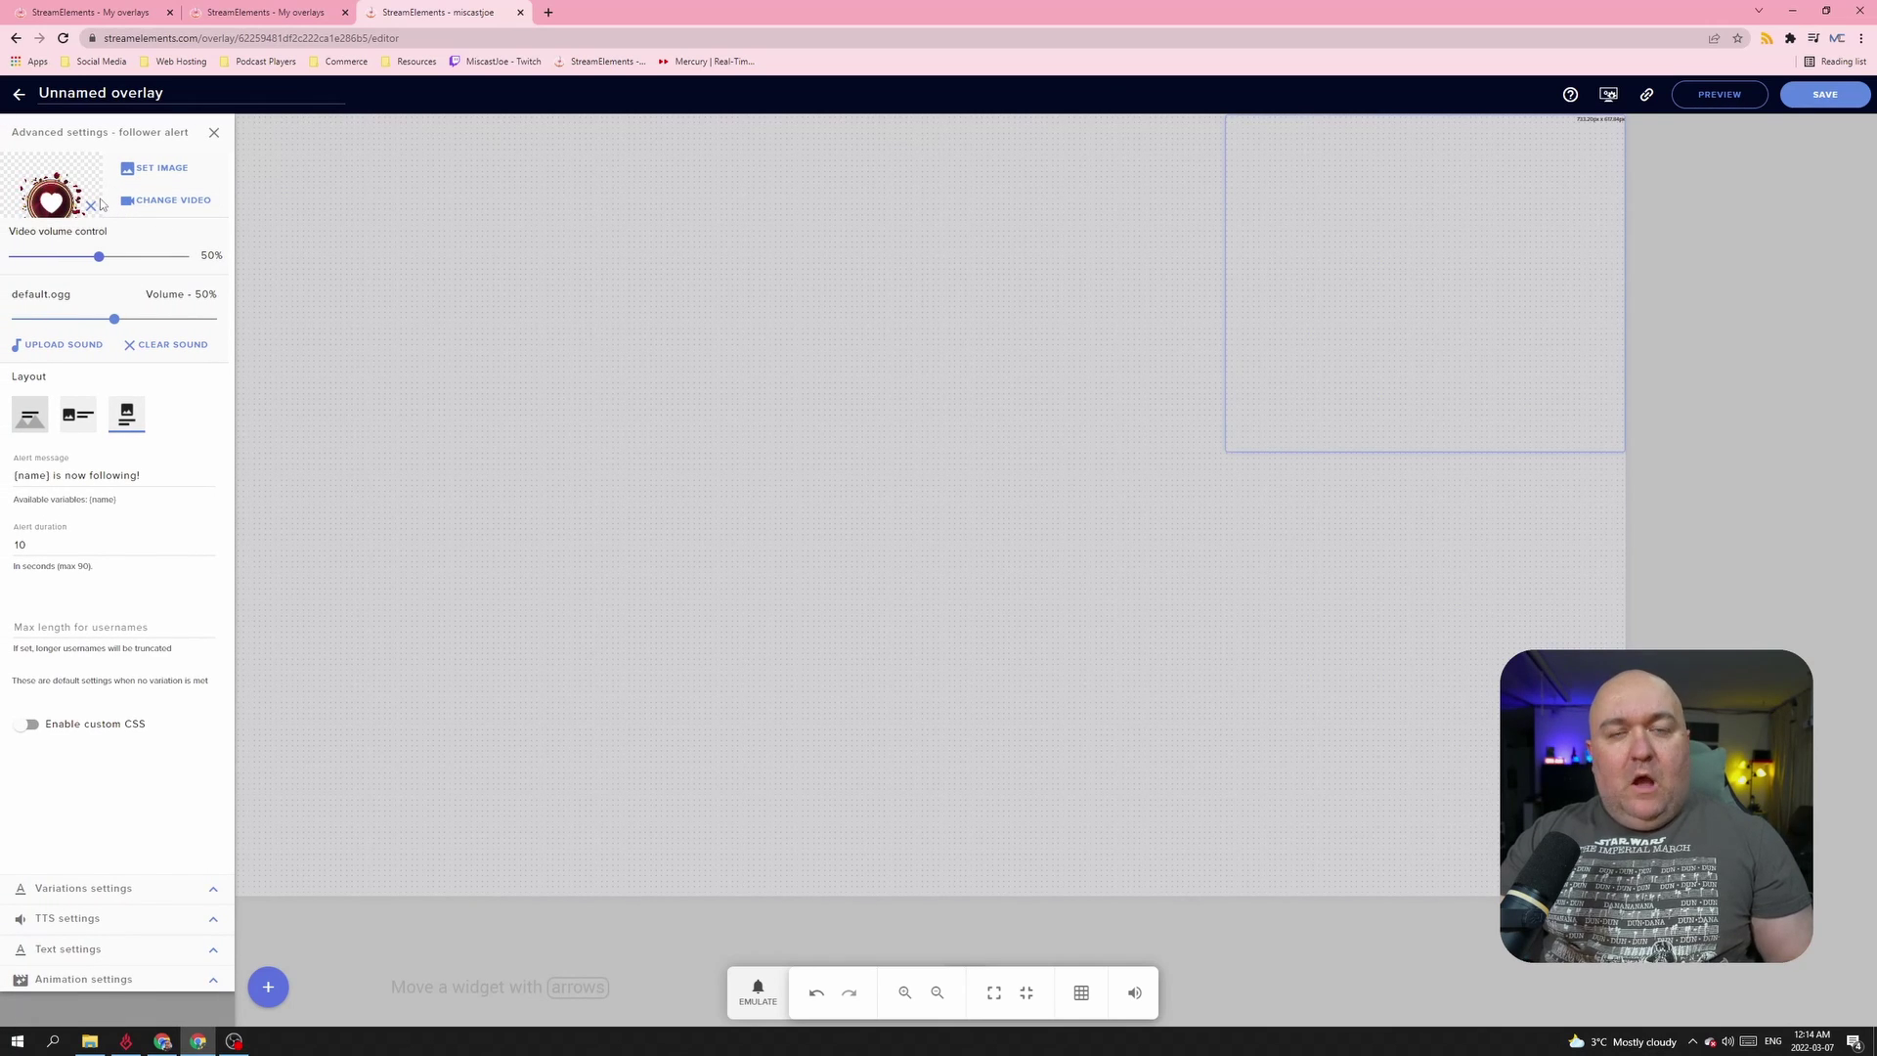
Step: Clear the follower alert's default sound, then open the media library and the Emulate event list
click(166, 342)
click(171, 200)
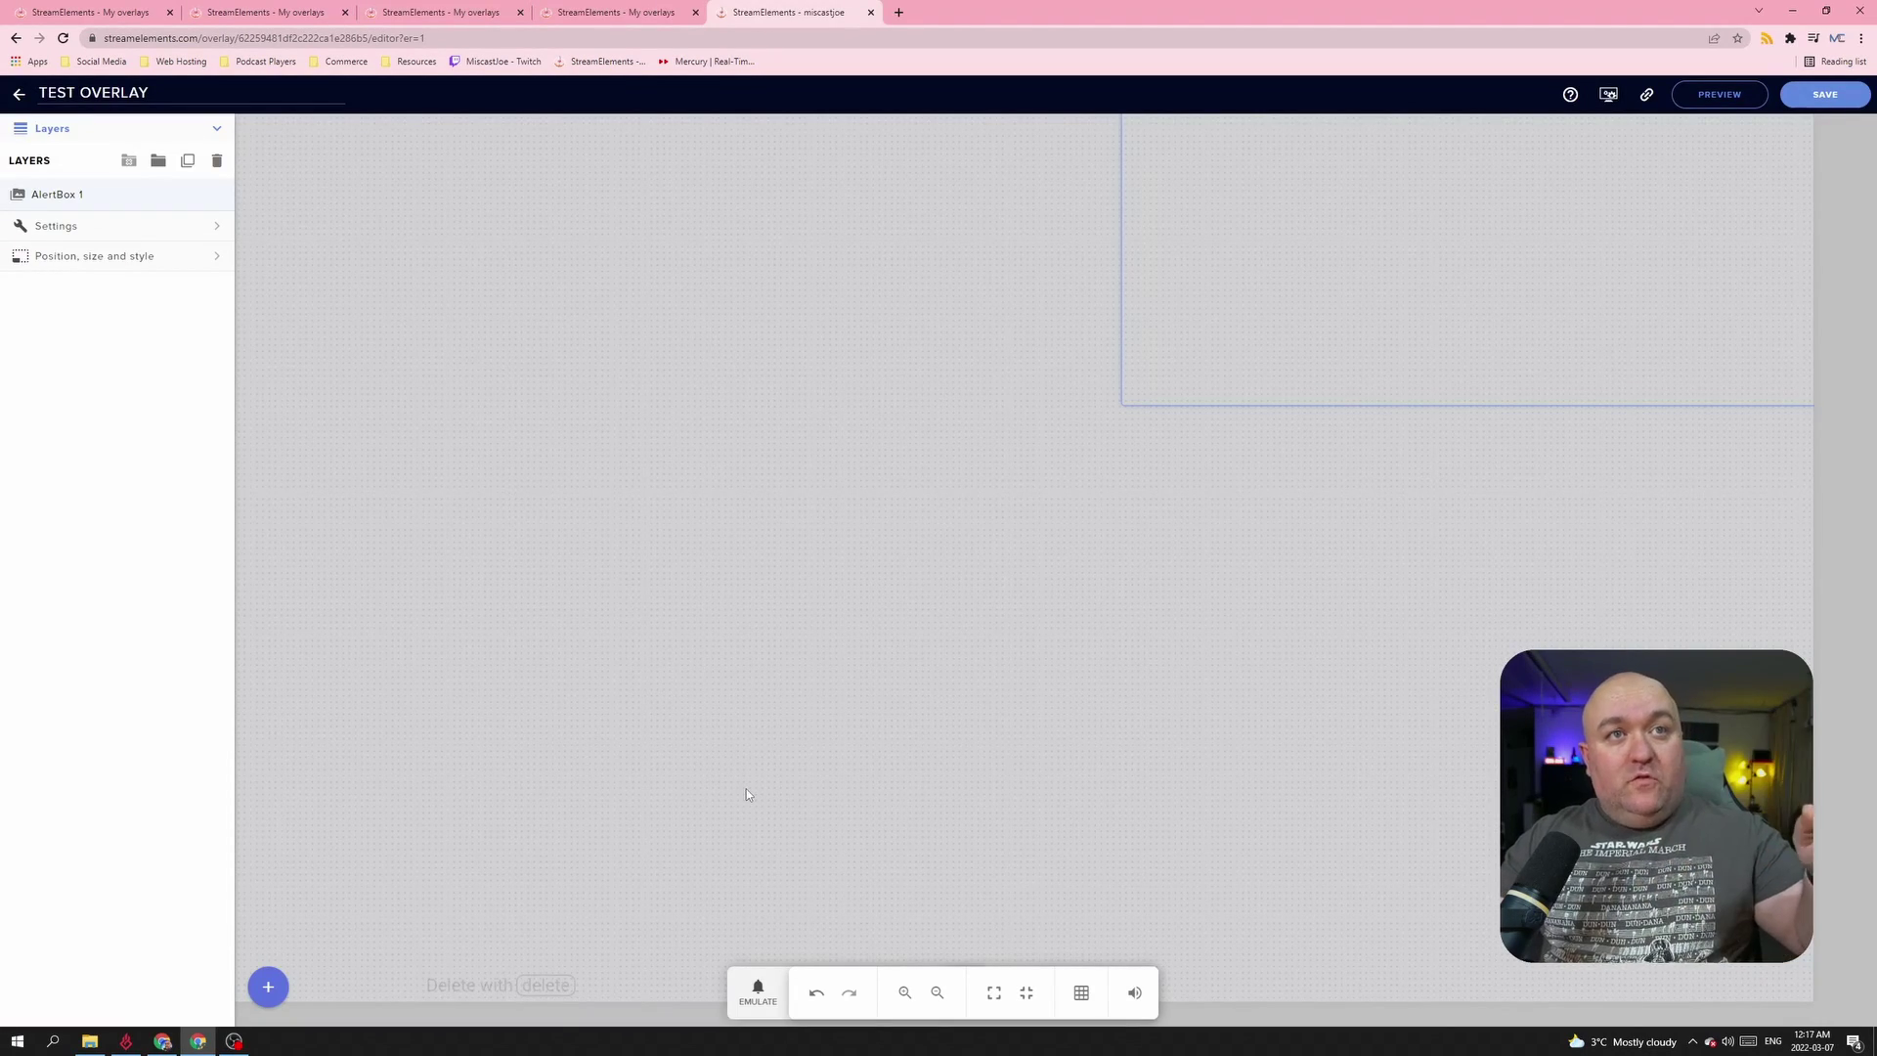
click(746, 995)
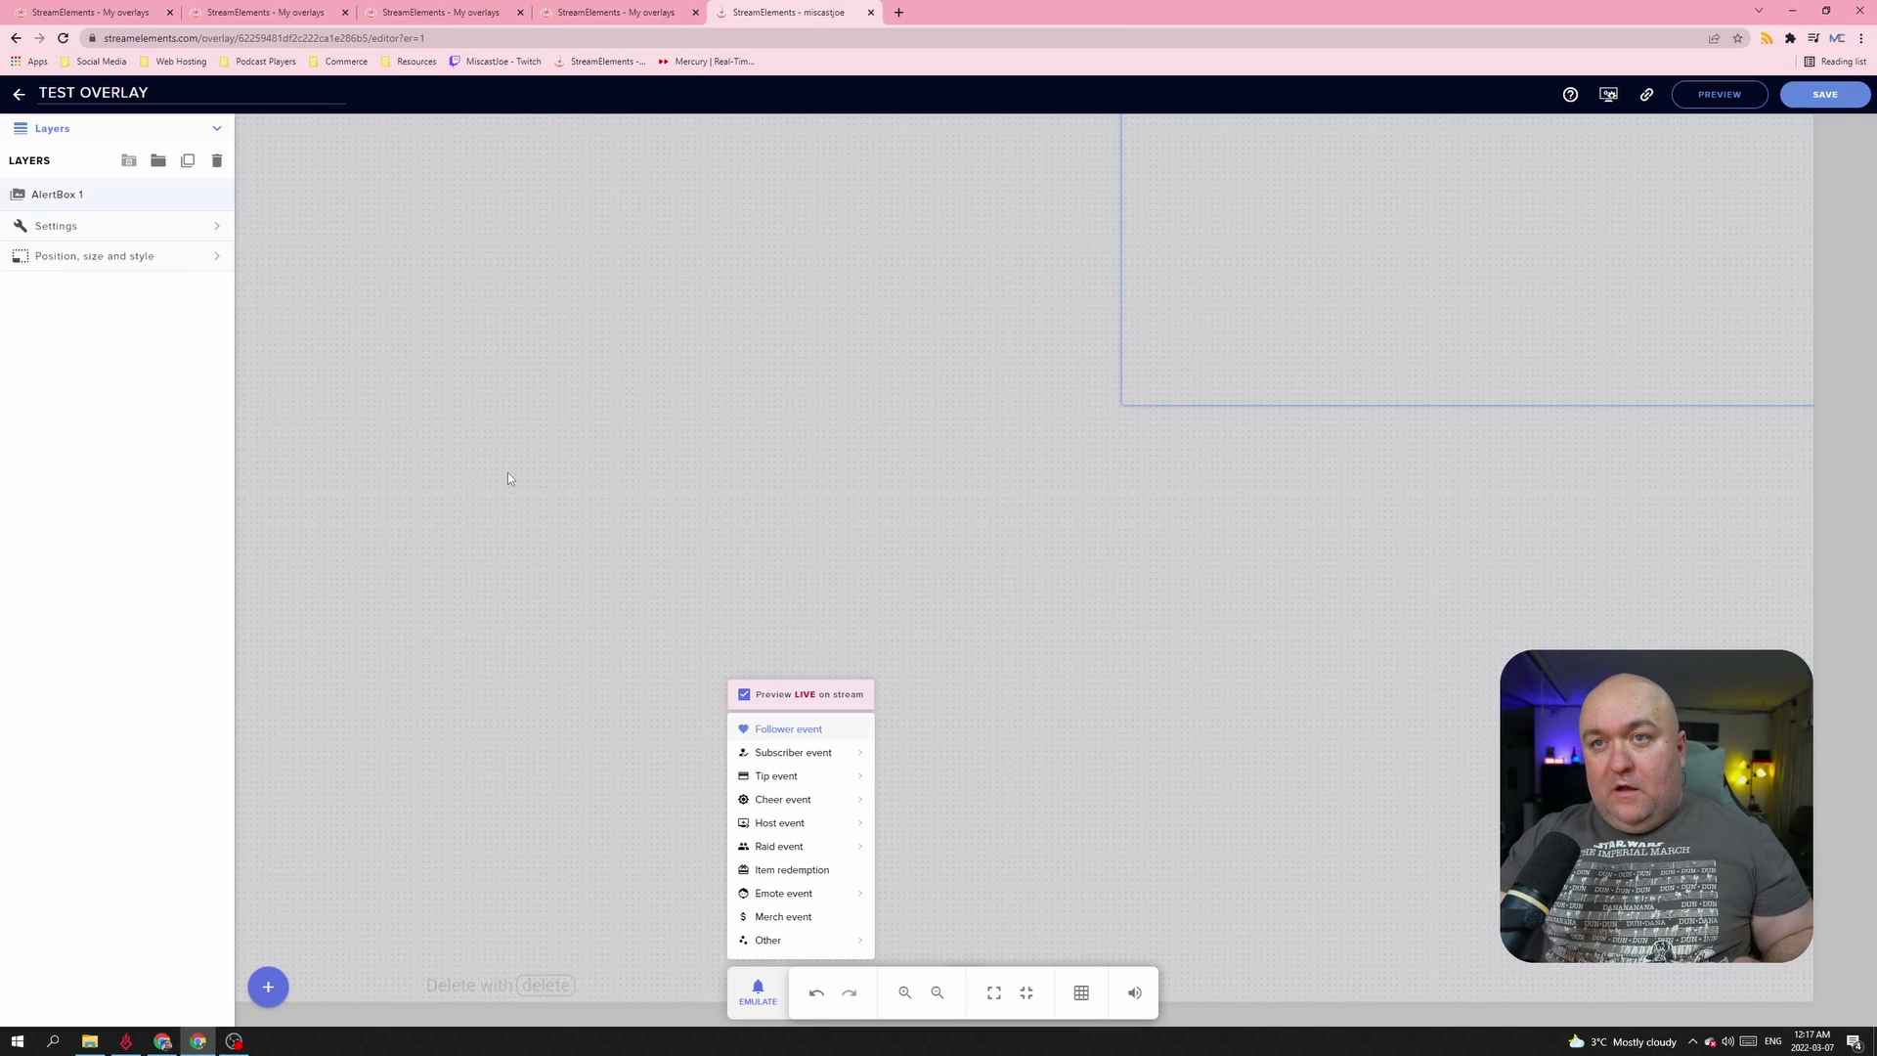
Step: Add AlertBox 2, resize it to about 733x618 px, and layer it below AlertBox 1
click(270, 988)
mouse_move(320, 705)
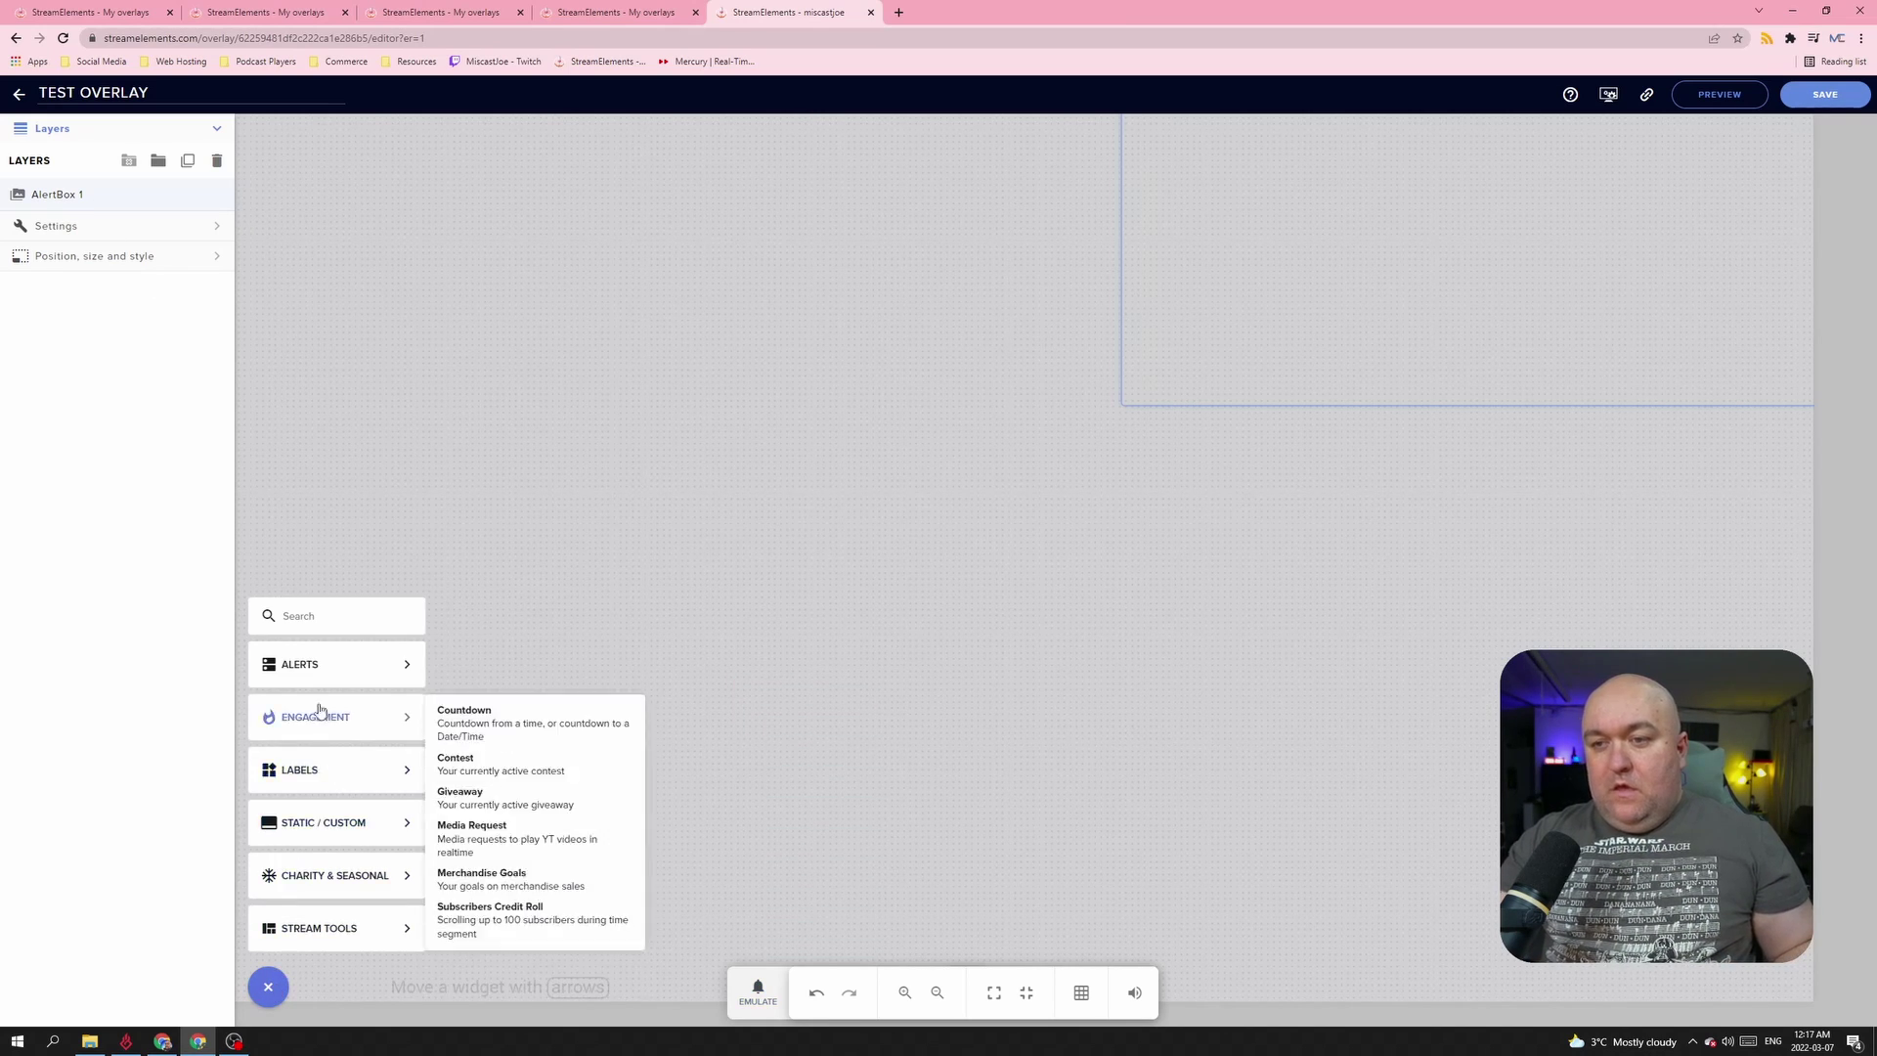
mouse_move(322, 672)
click(513, 683)
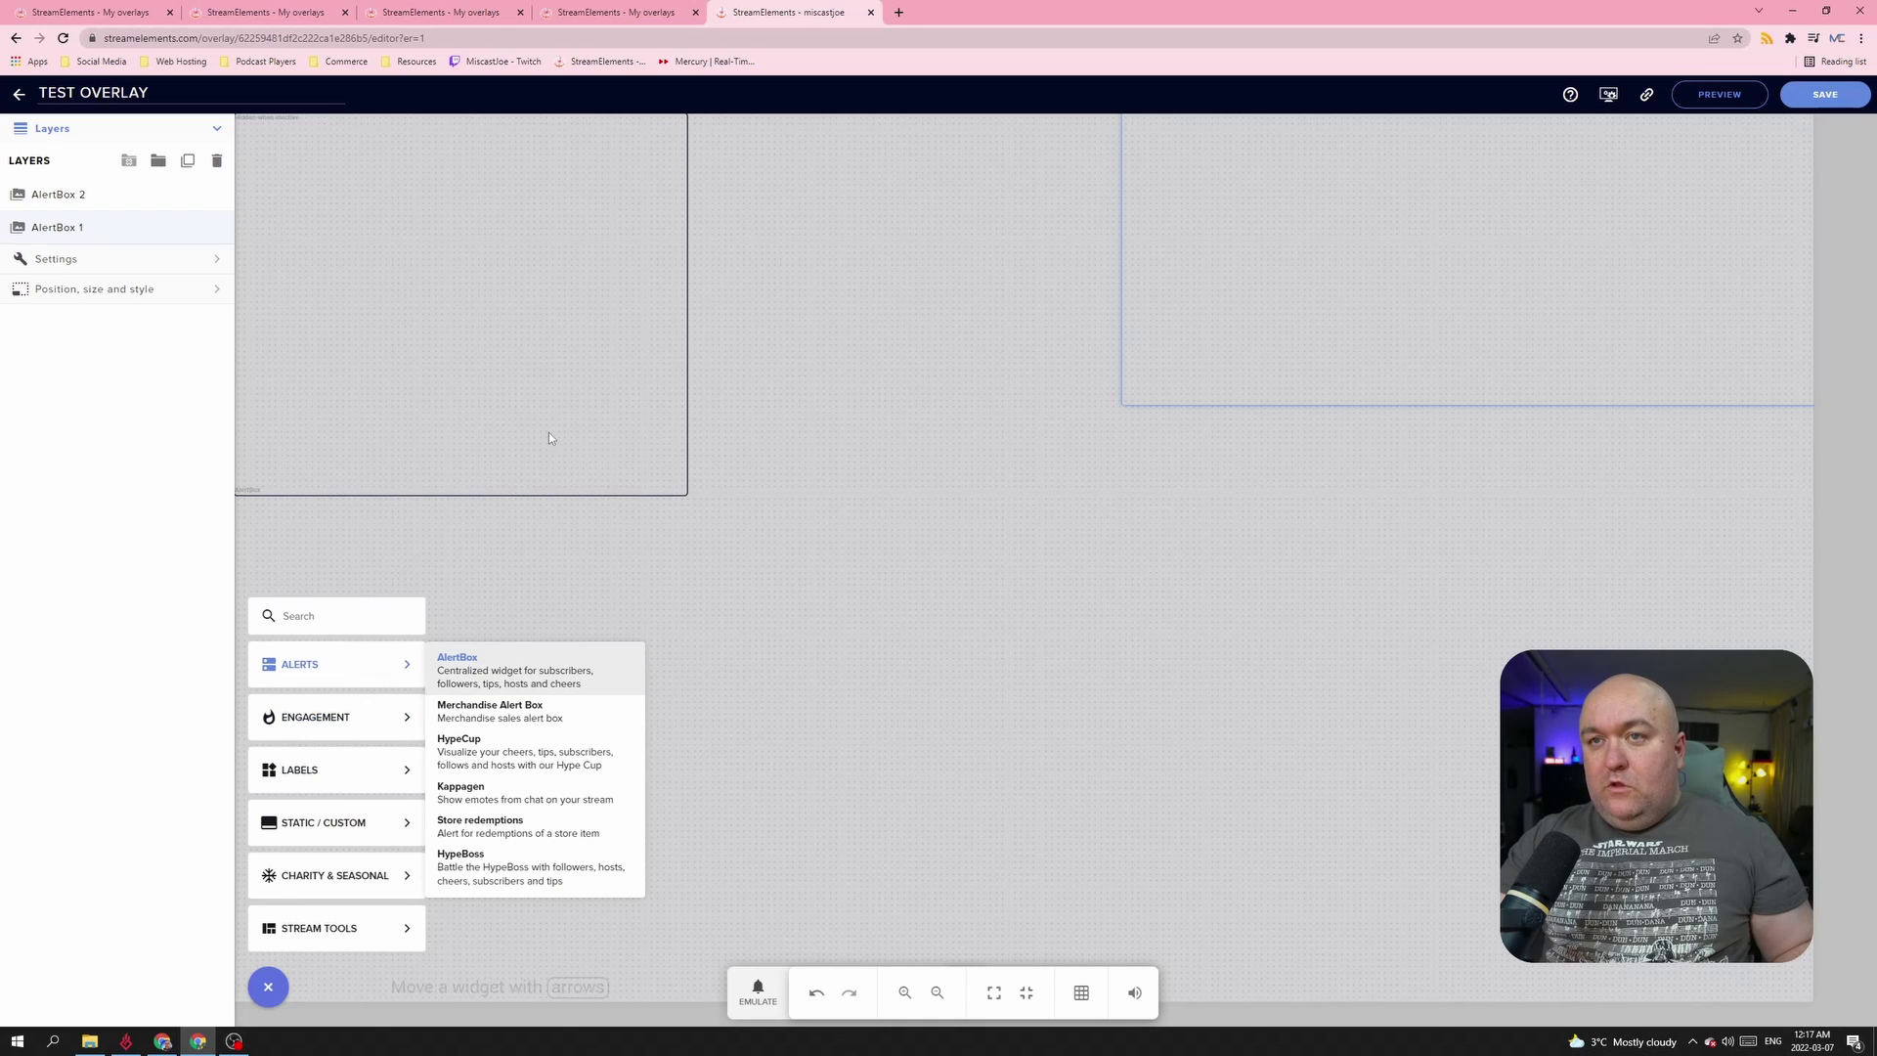
click(633, 486)
drag(687, 495, 1736, 1051)
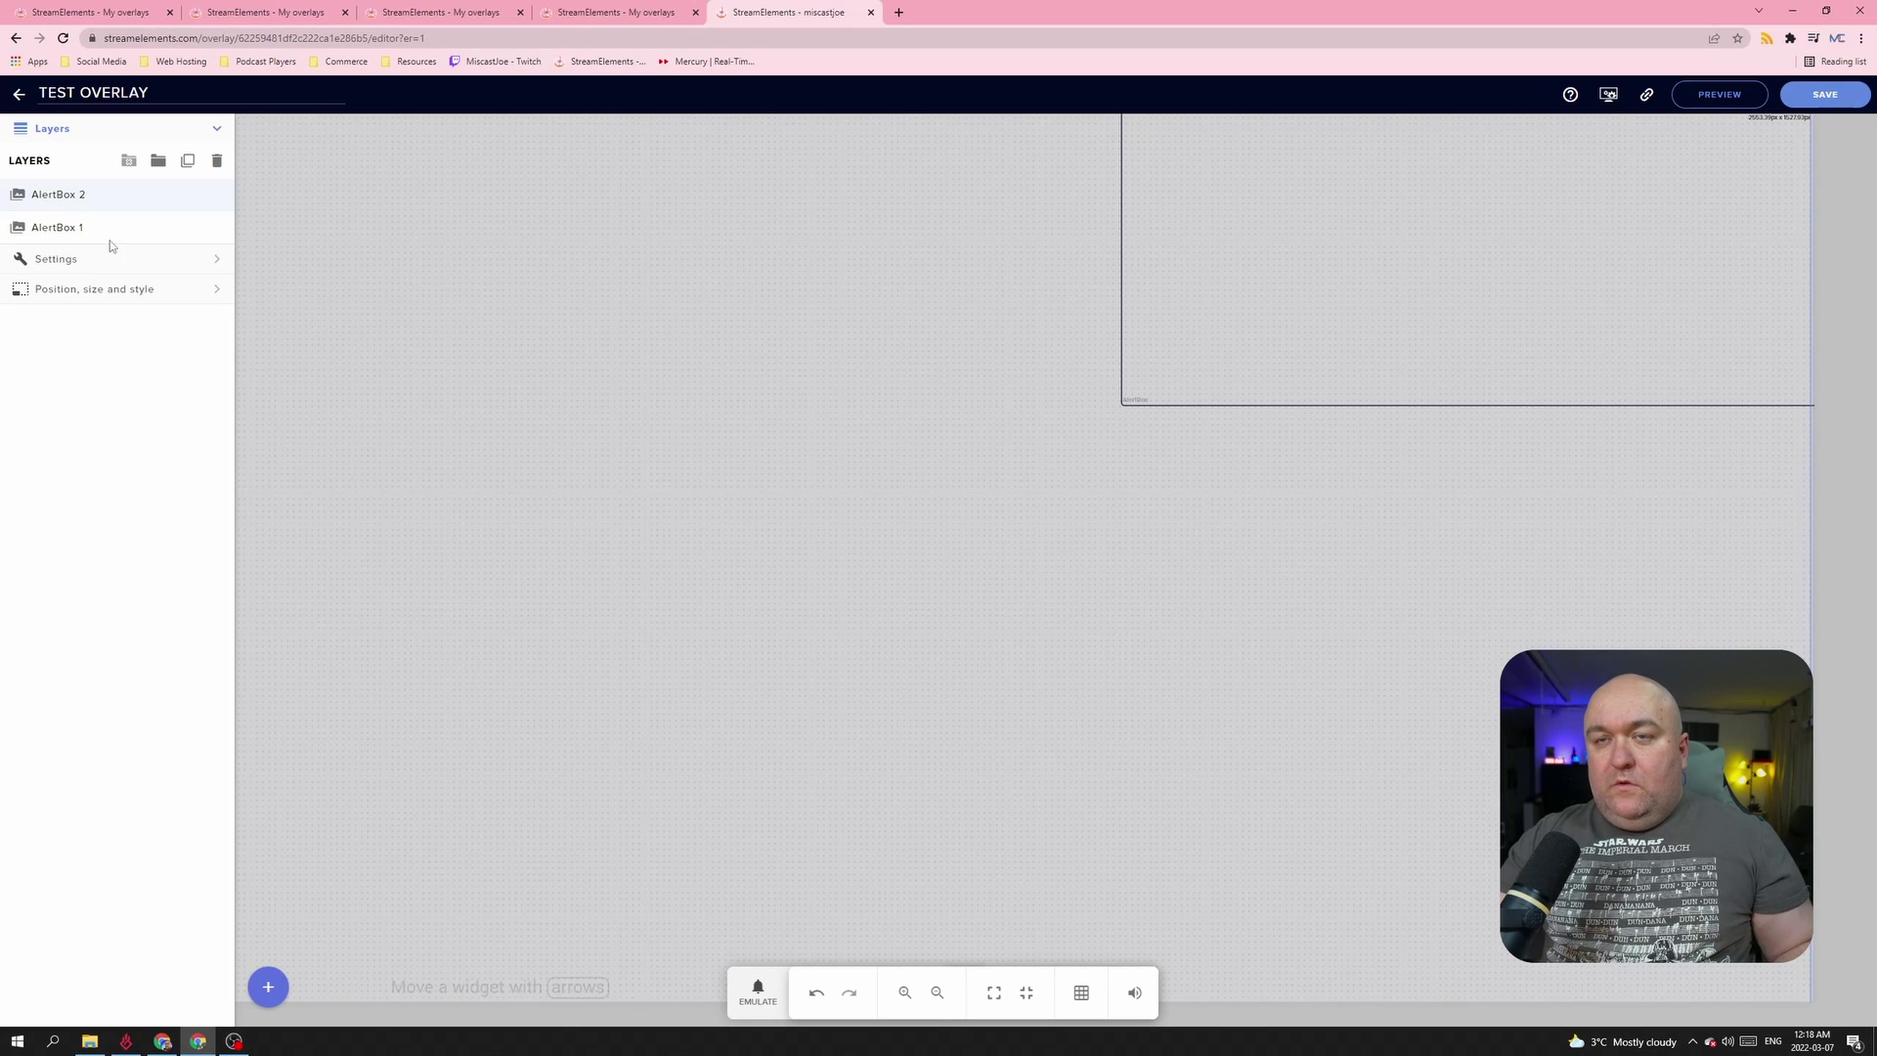
drag(107, 196, 107, 240)
Step: Remove AlertBox 2's follower alert sound and set its video to the fire clip
click(146, 262)
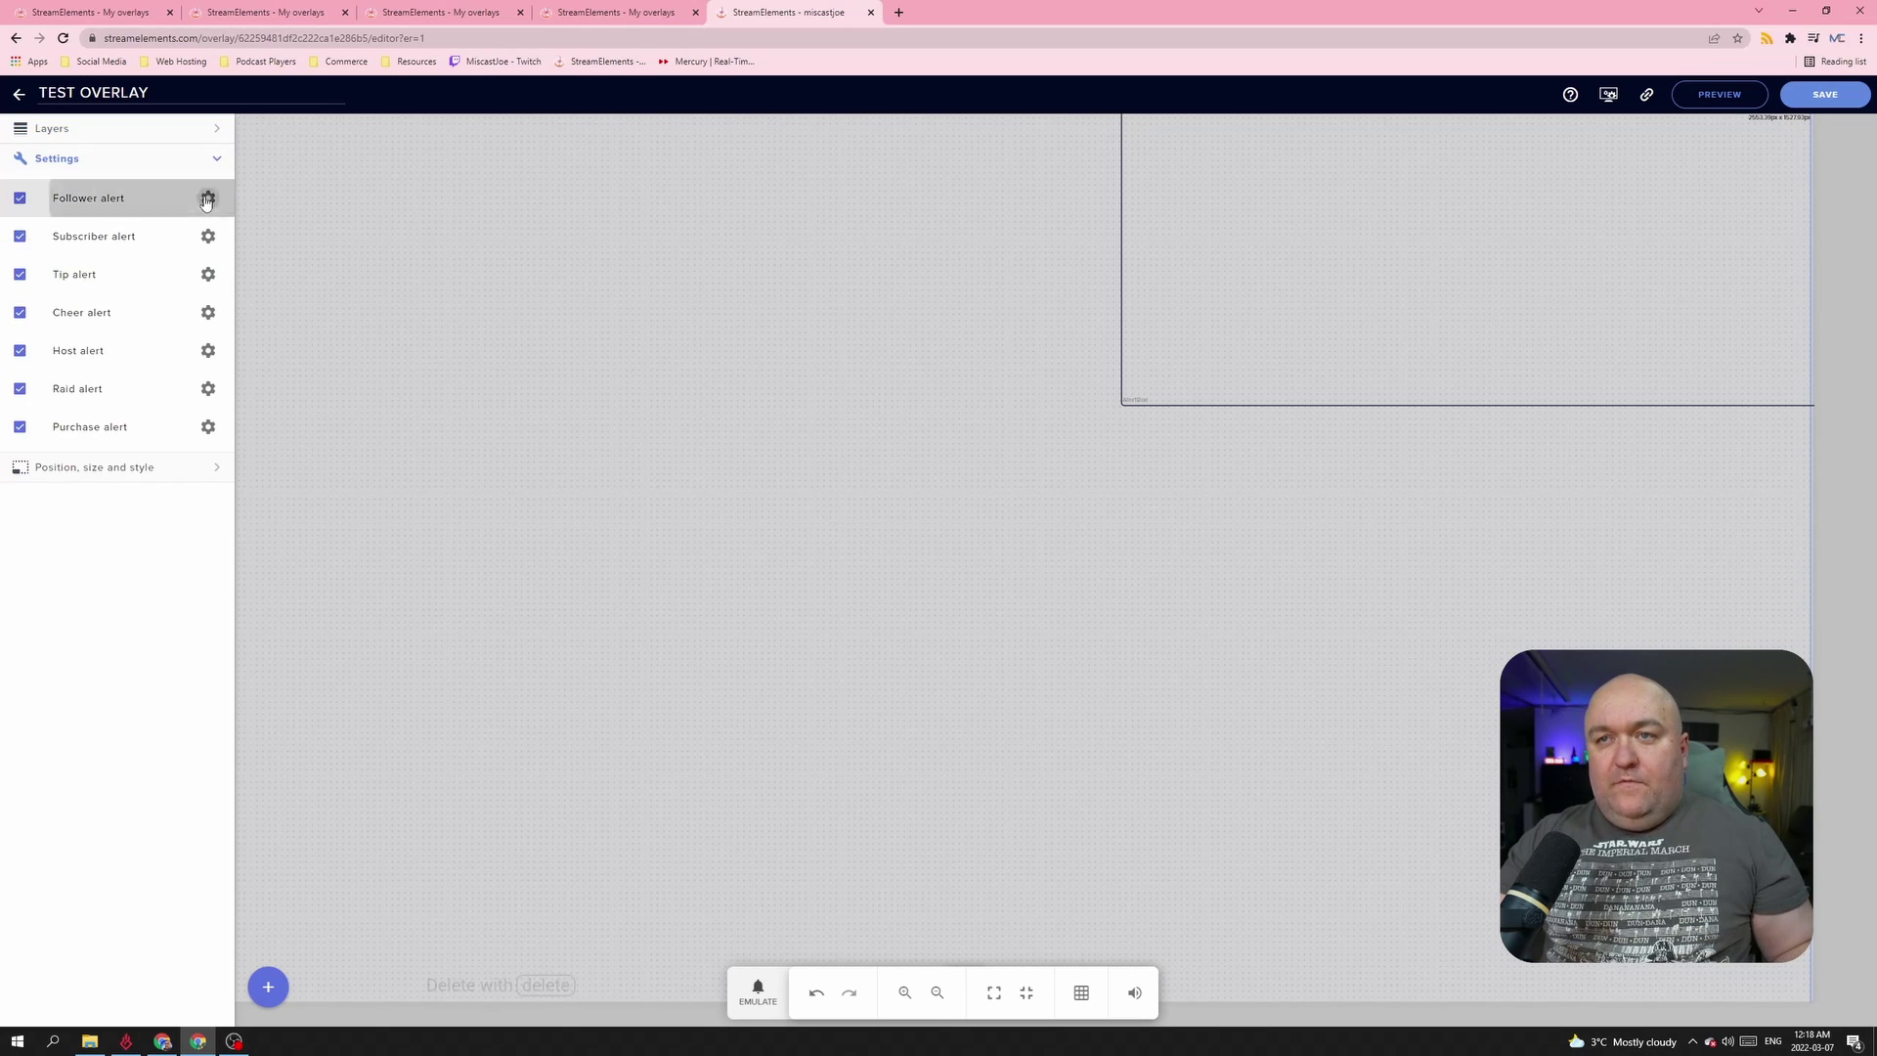
click(207, 199)
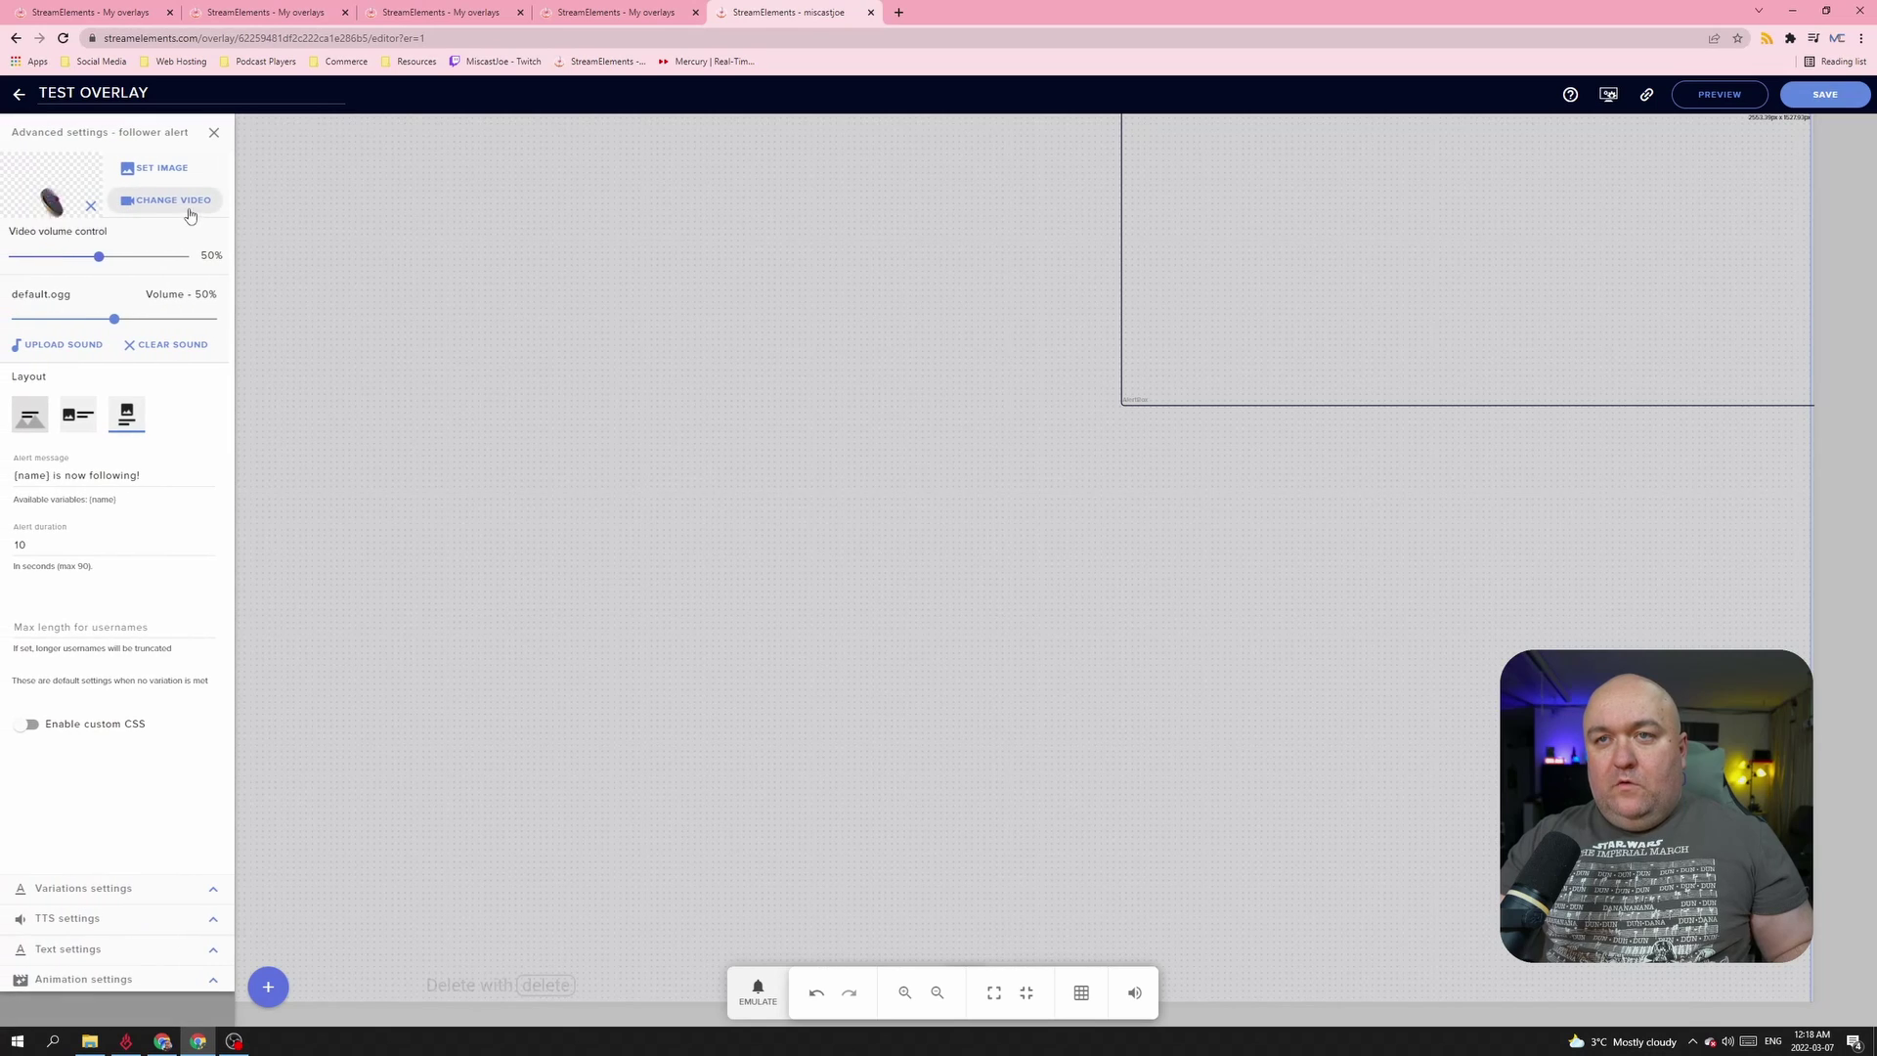
click(132, 343)
click(147, 216)
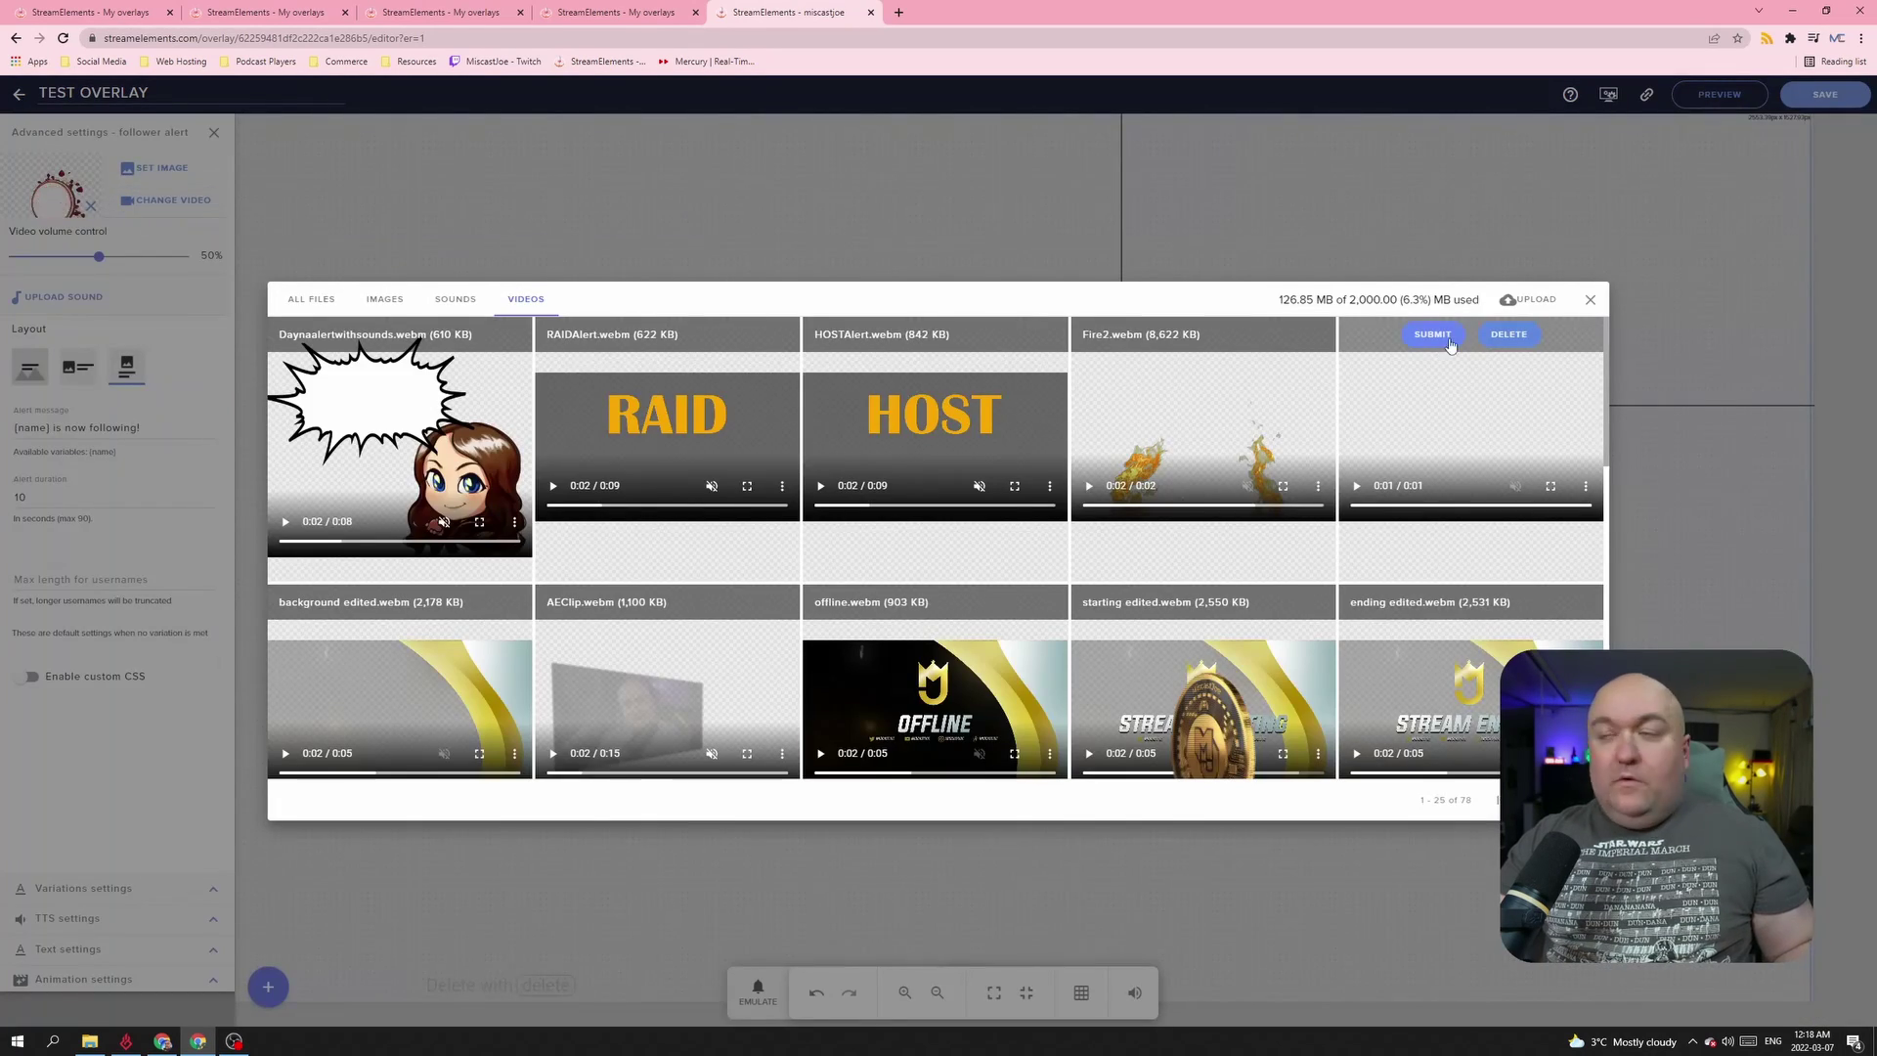
click(1440, 336)
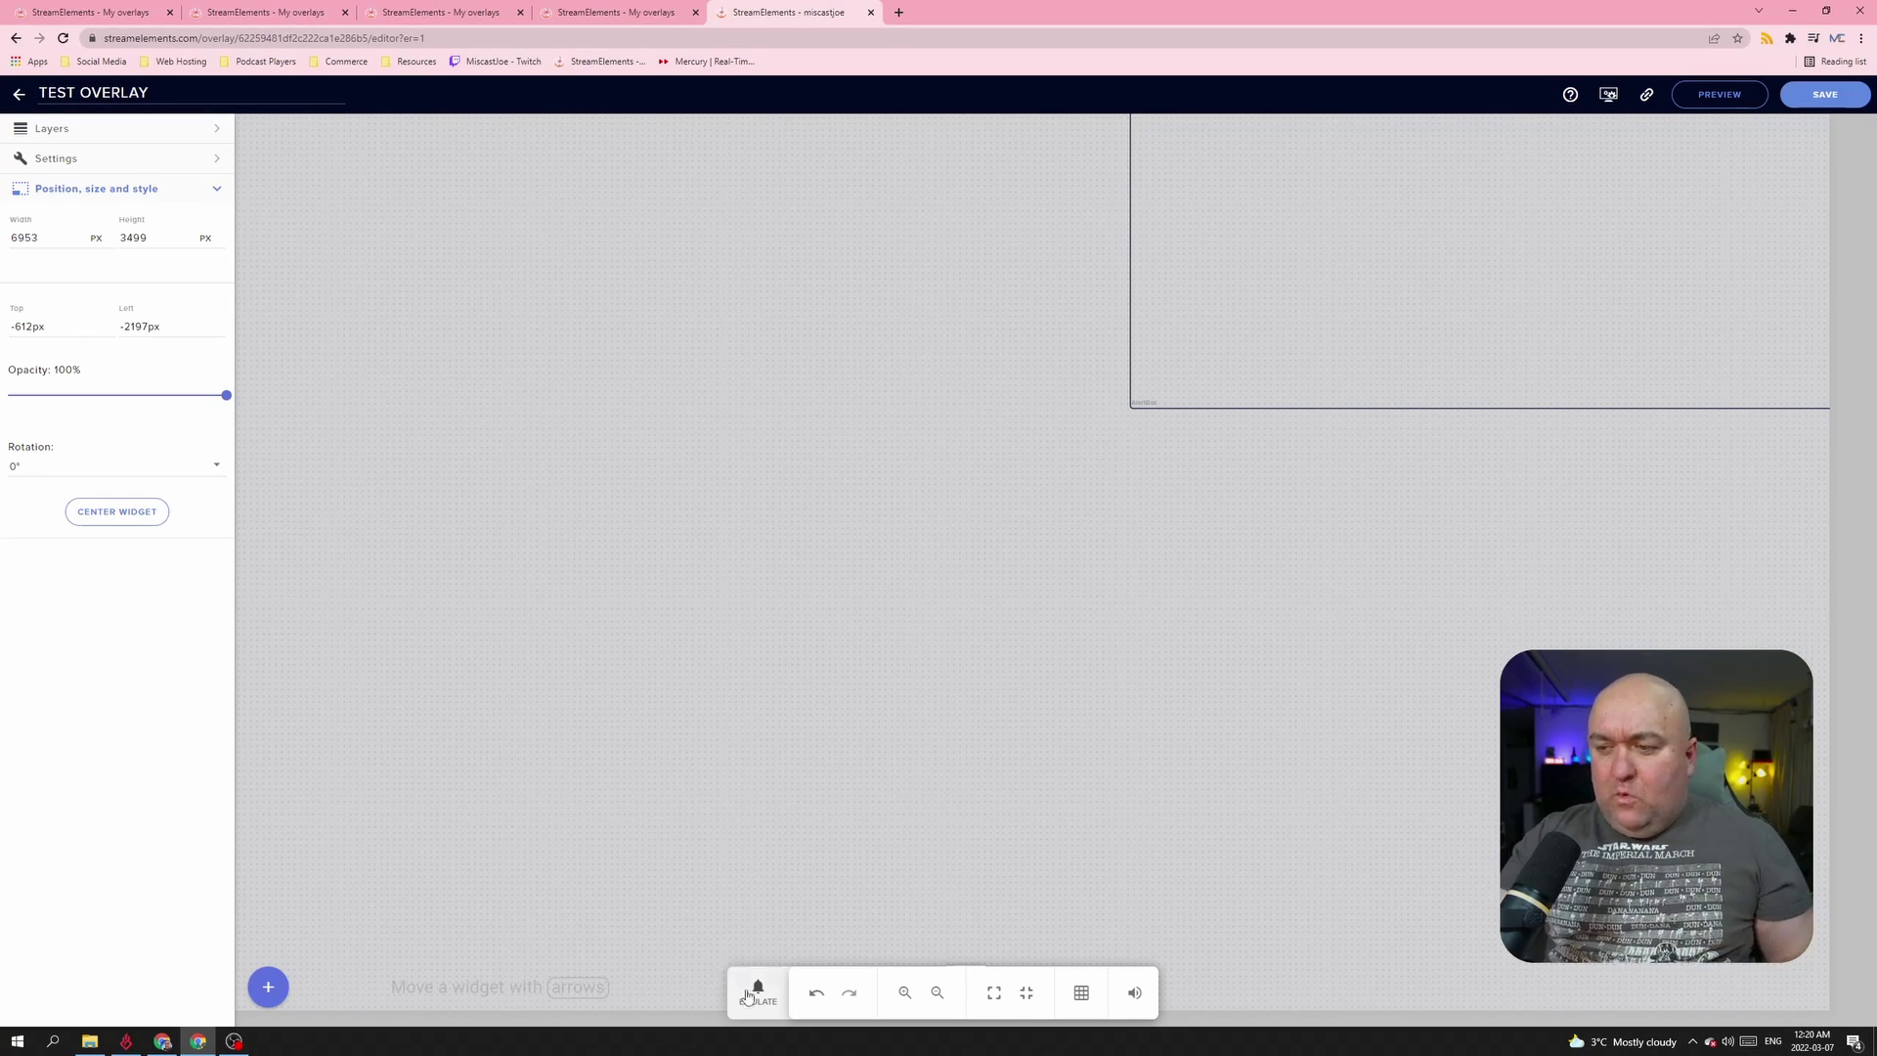
Step: Emulate a follower event on TEST OVERLAY, save the overlay and copy its URL
click(753, 995)
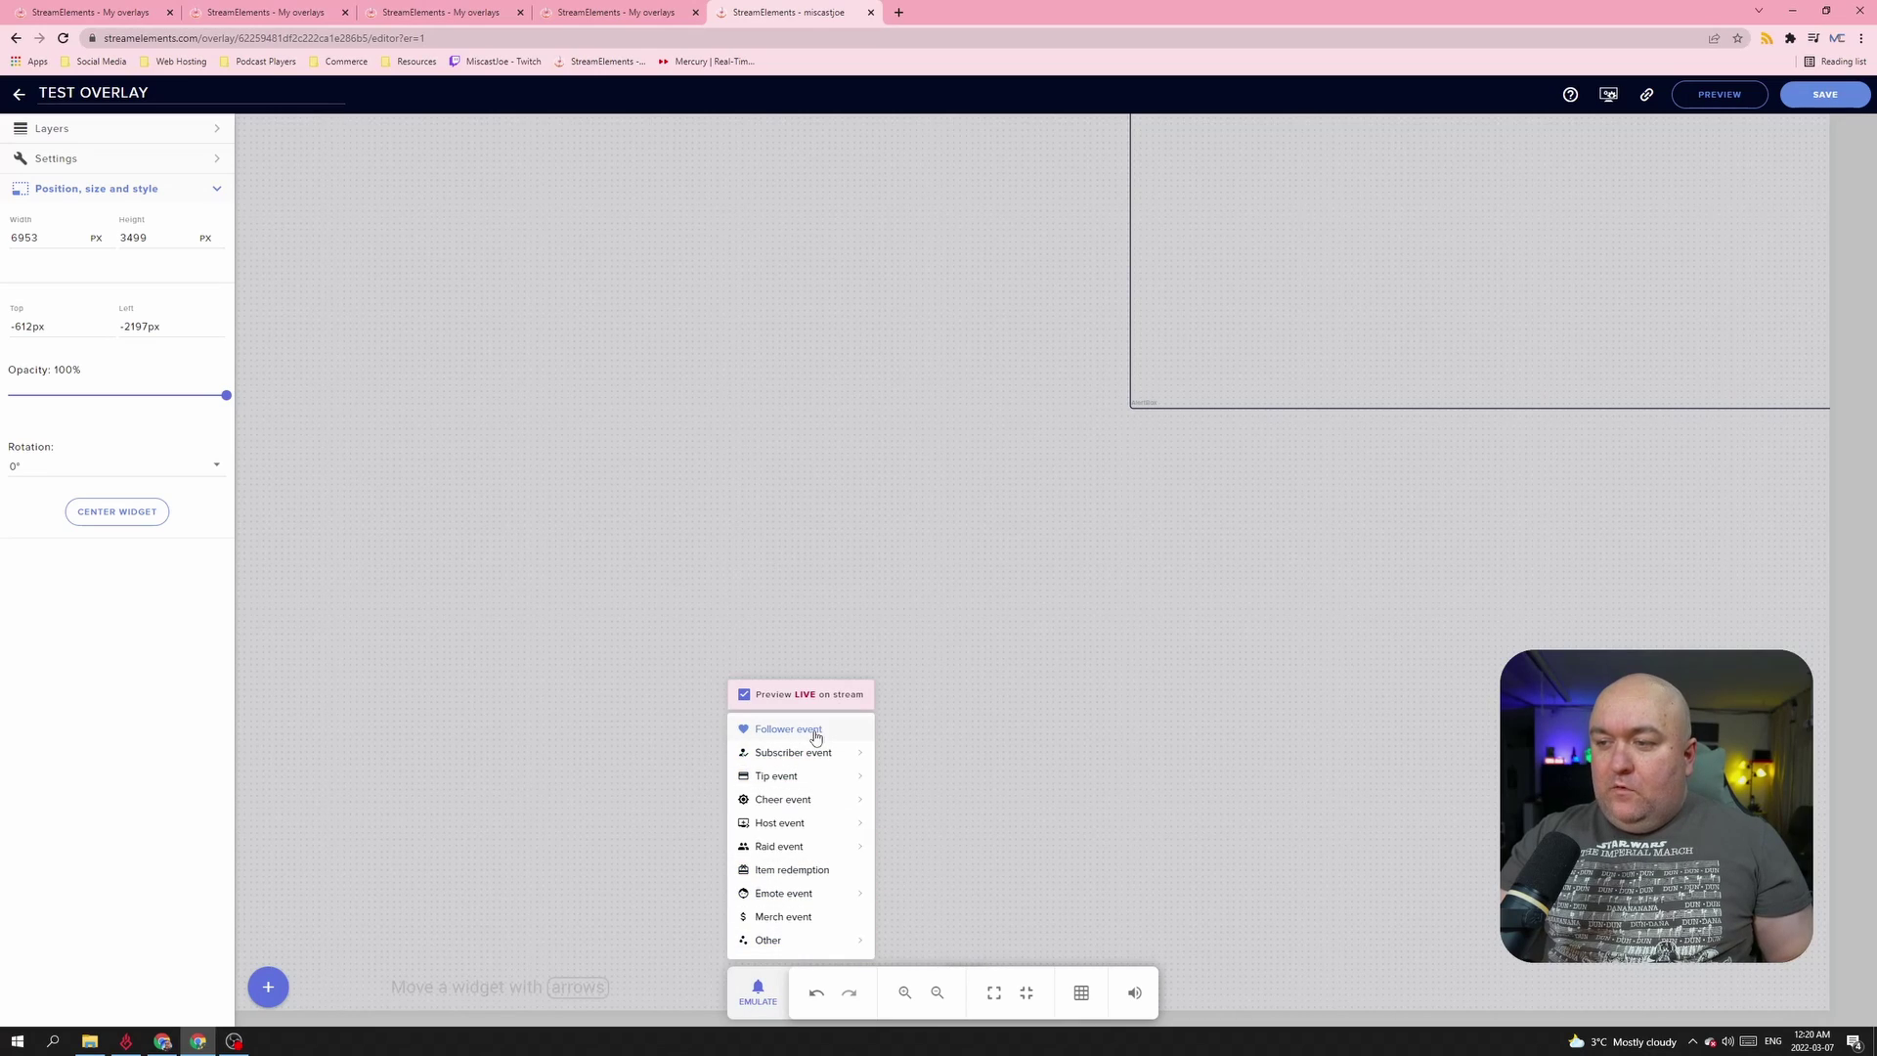
click(817, 731)
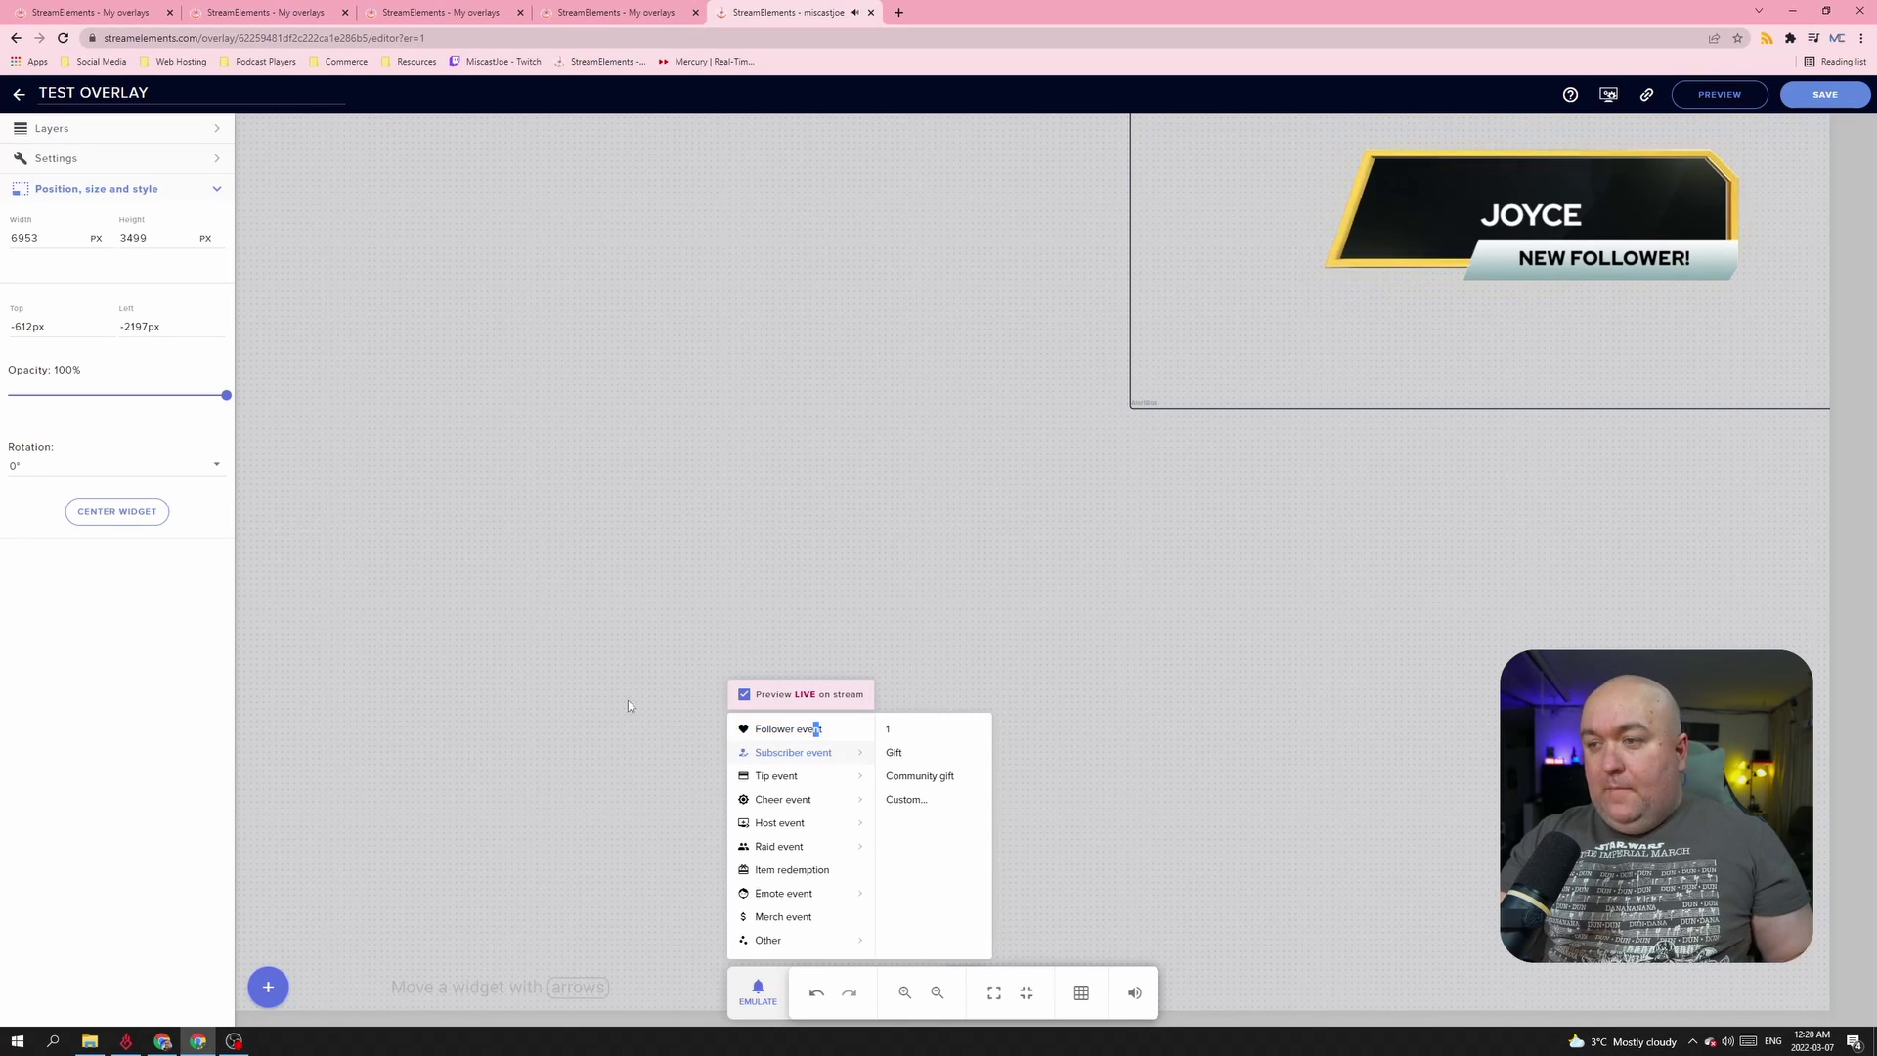
click(1843, 99)
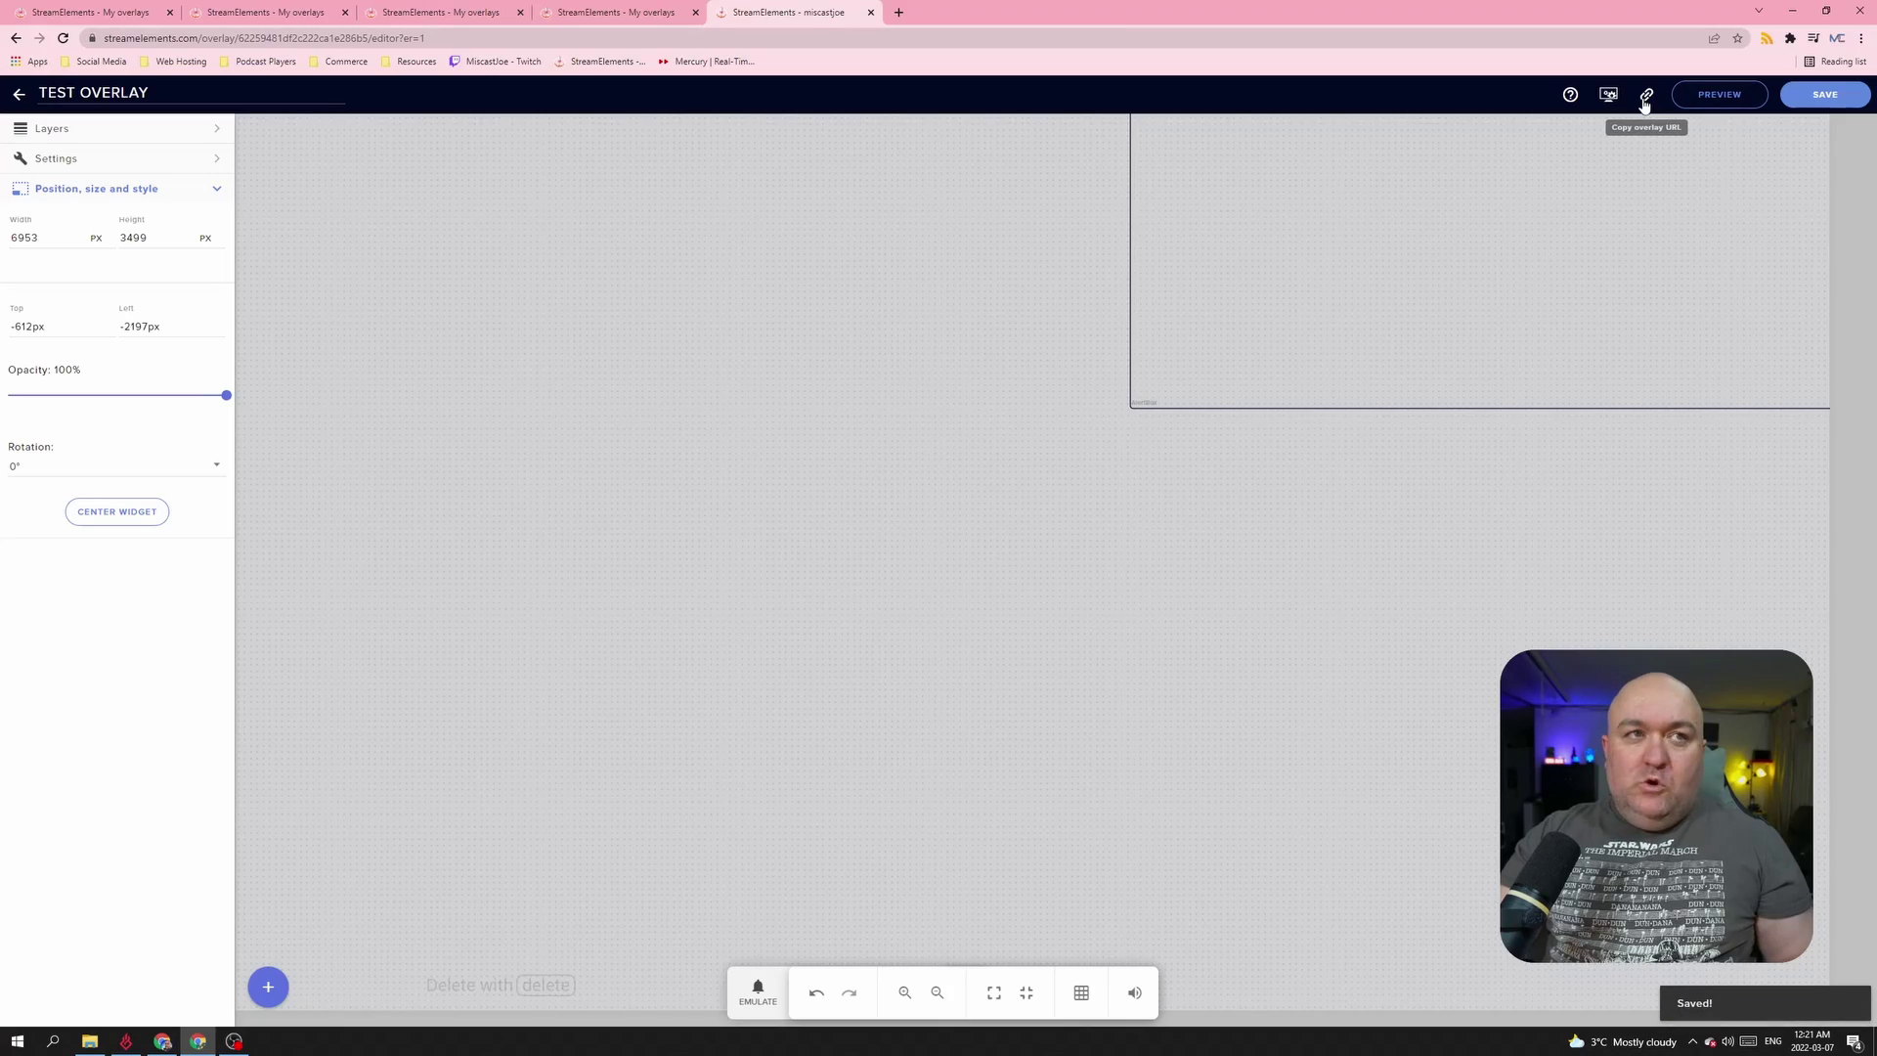
click(1646, 96)
click(234, 1042)
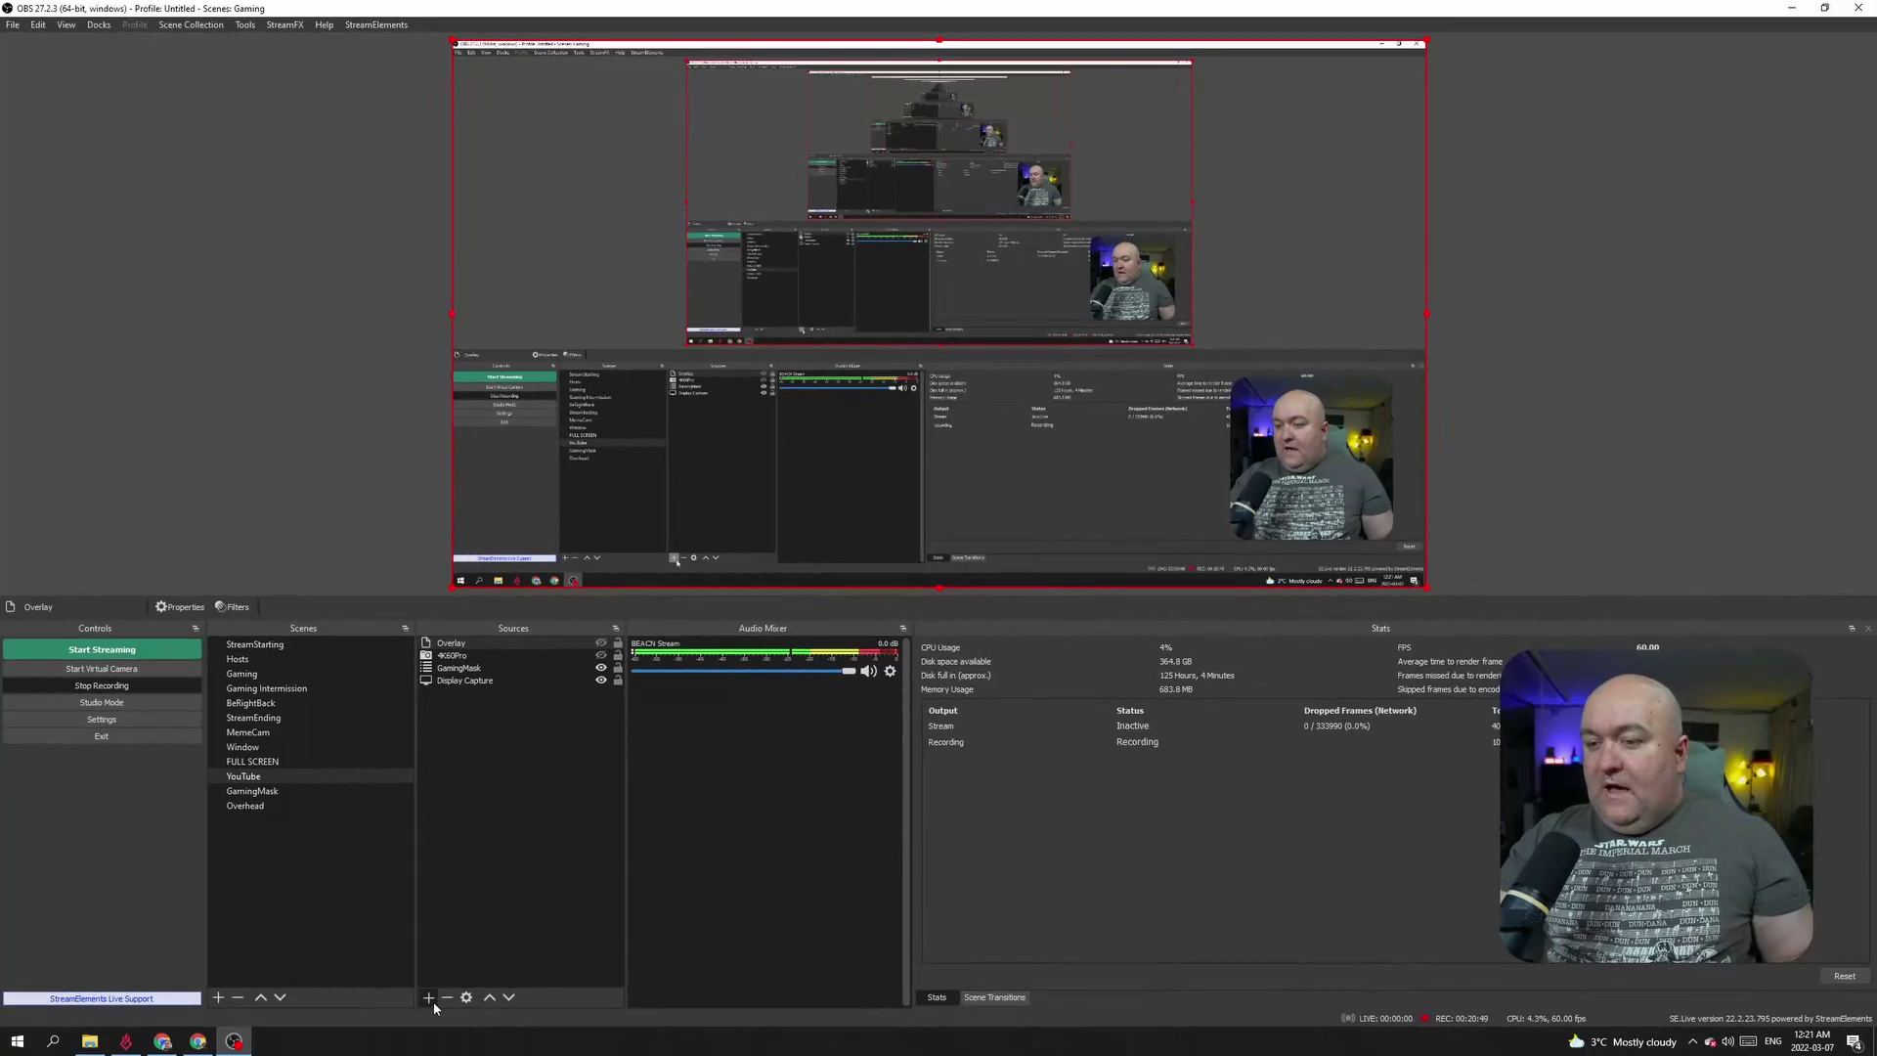
Step: Add a Browser source named 'TESTOVERLAY' to the Gaming scene and accept its properties
click(427, 997)
click(497, 743)
text(TES)
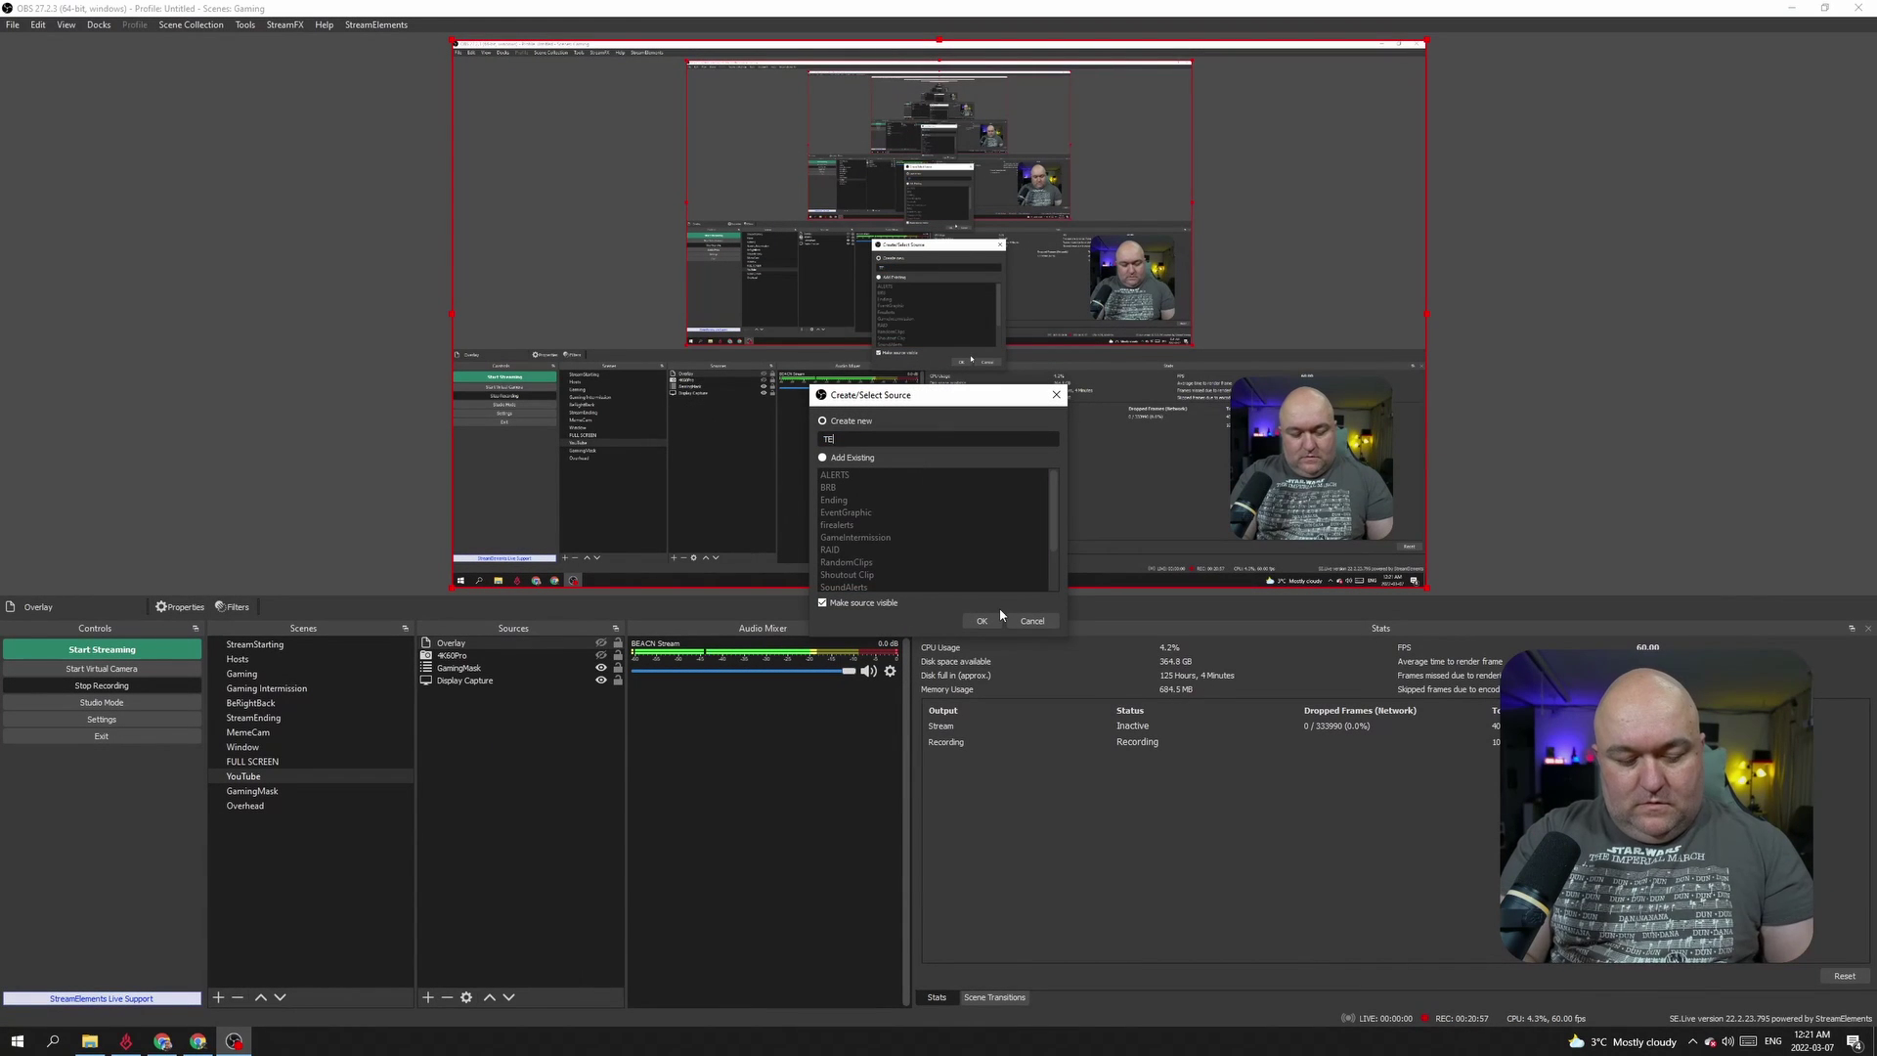
text(TOVERLAY)
click(990, 623)
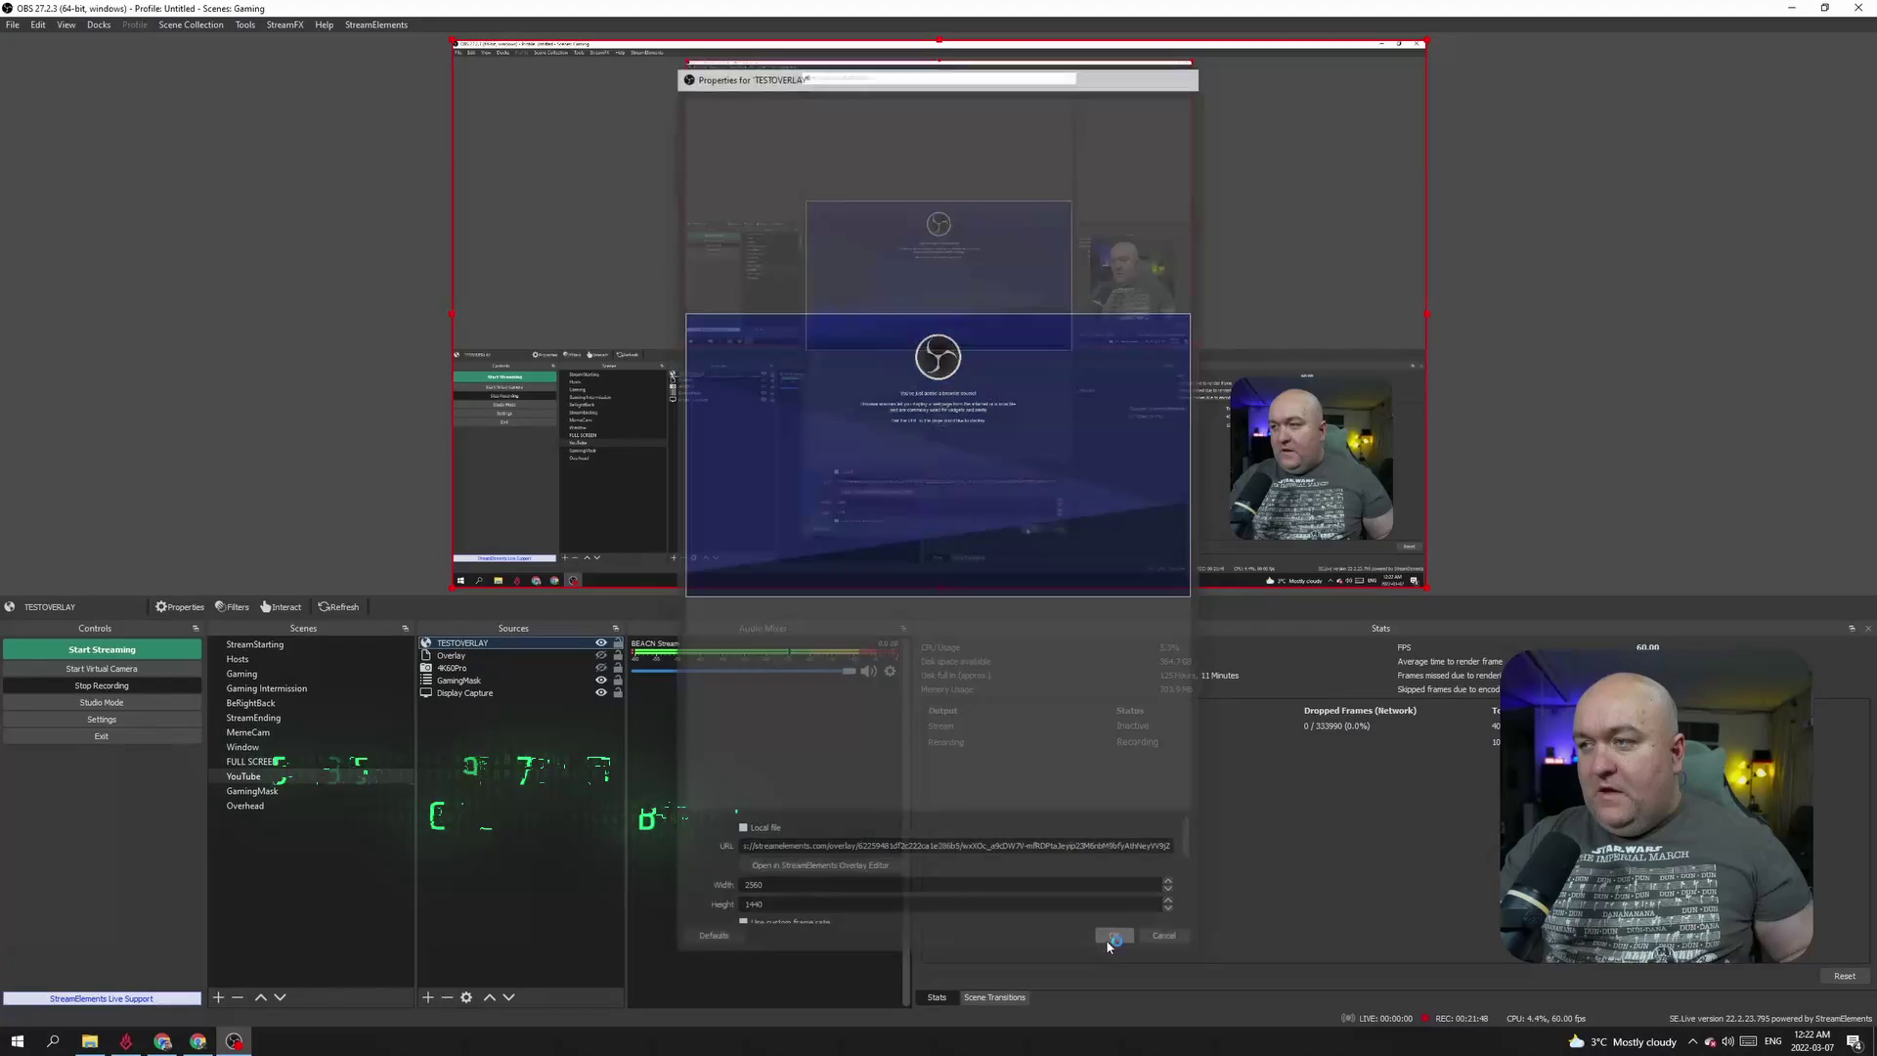
click(1106, 940)
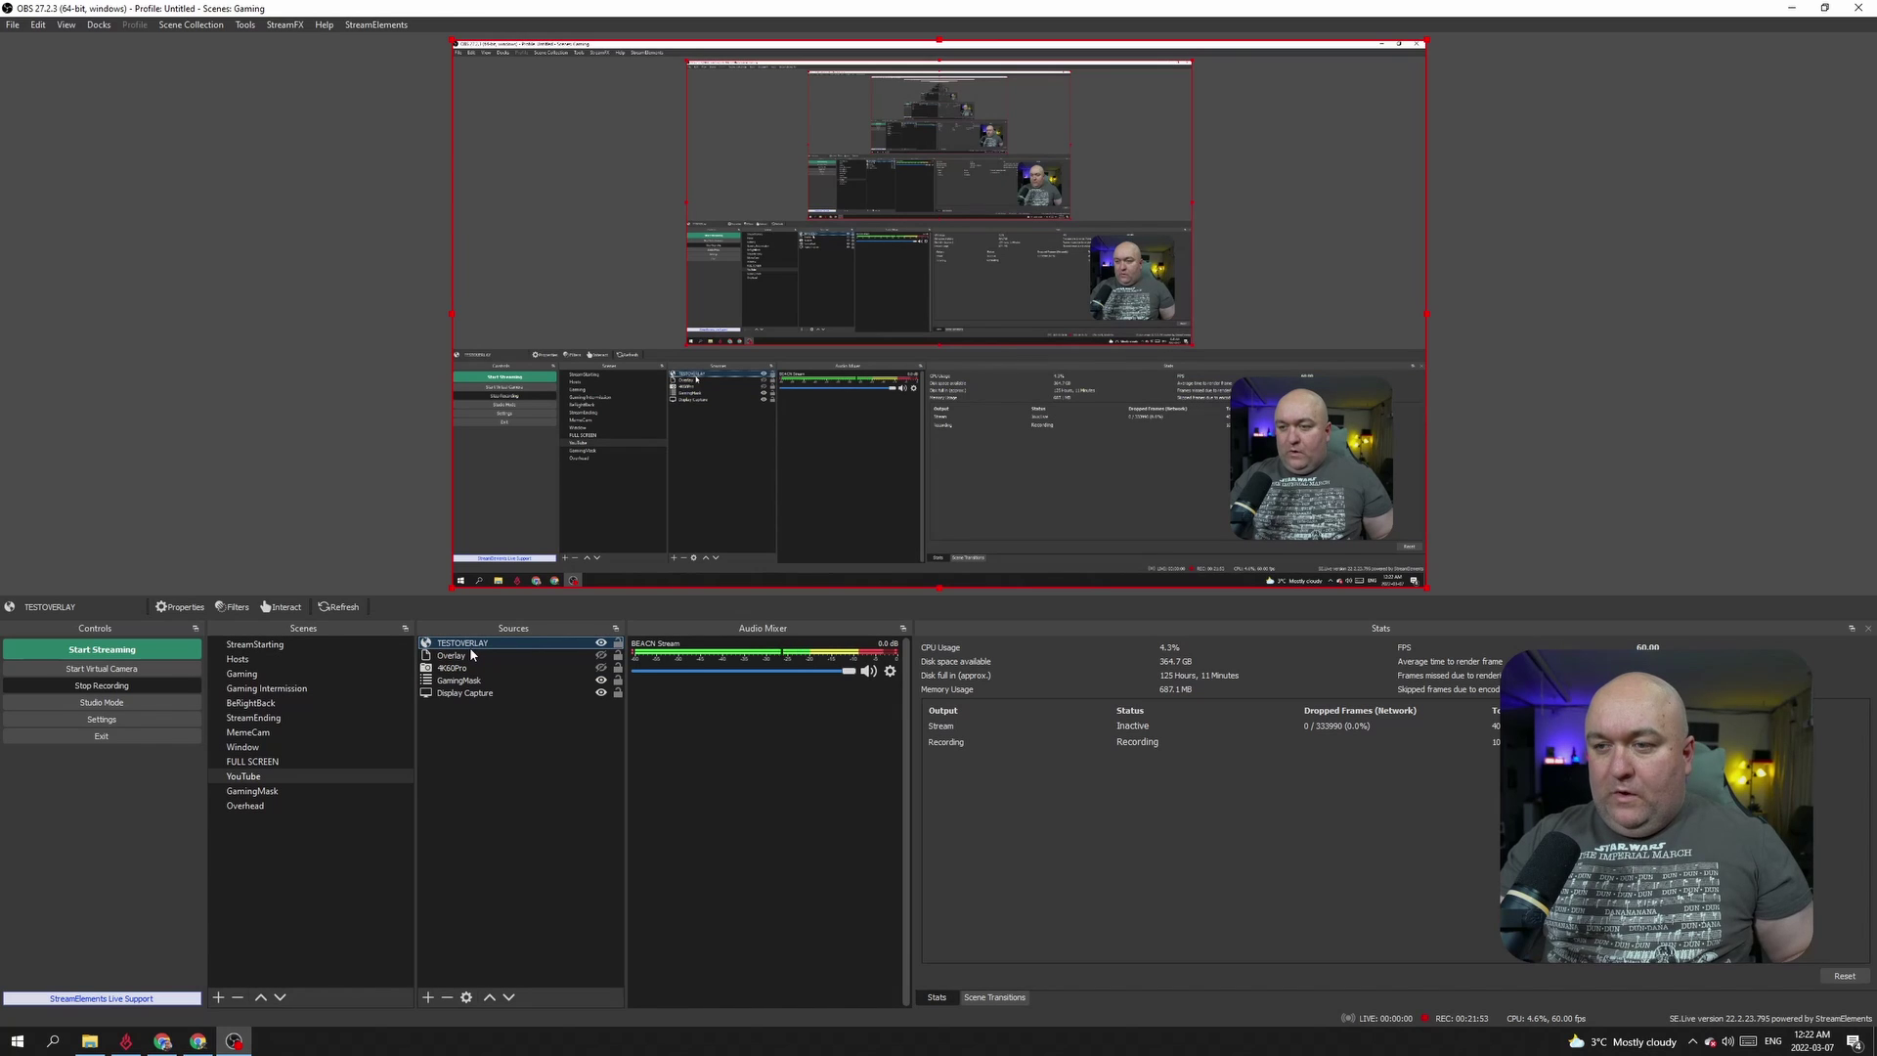
Step: Move TESTOVERLAY below the Overlay source in the Gaming scene's source list
drag(479, 664, 452, 673)
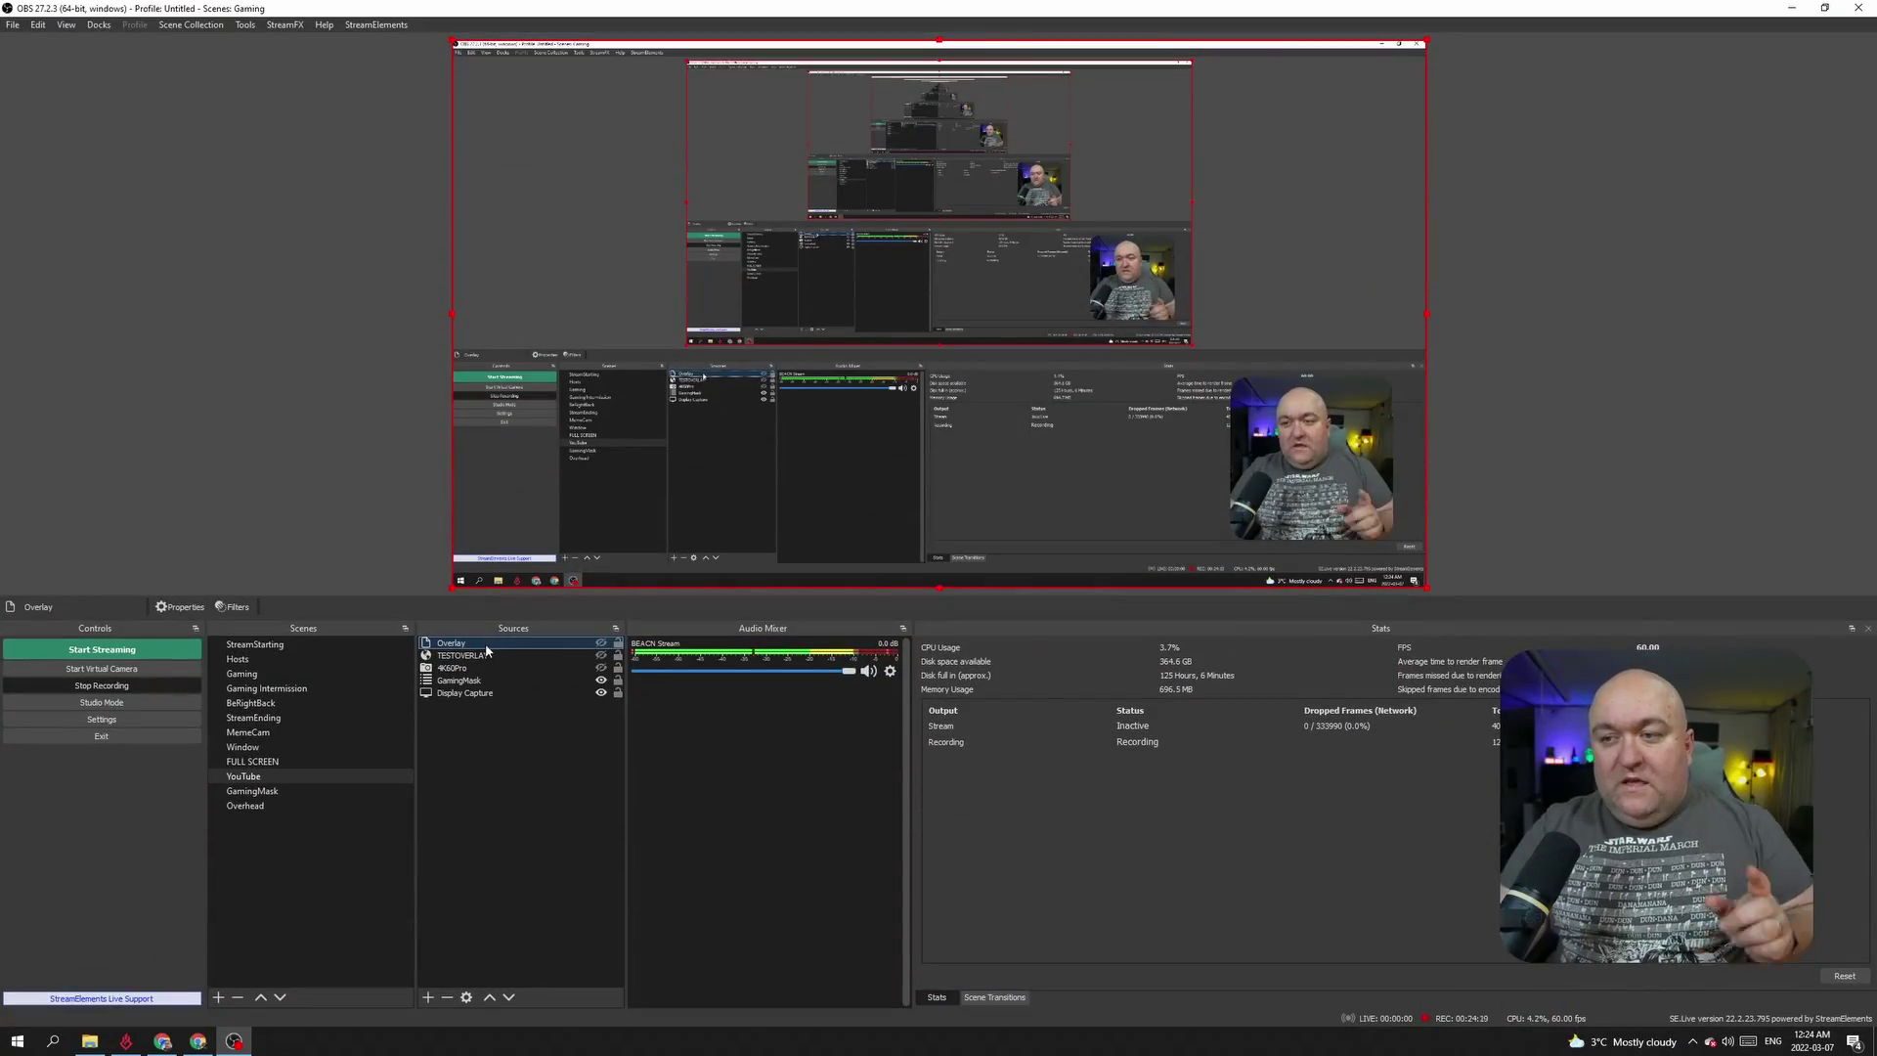
Step: Check the Overlay Virtual Greenscreen filter, leaving Quality mode, then pick WEBM as CloudConvert's target format
right_click(497, 642)
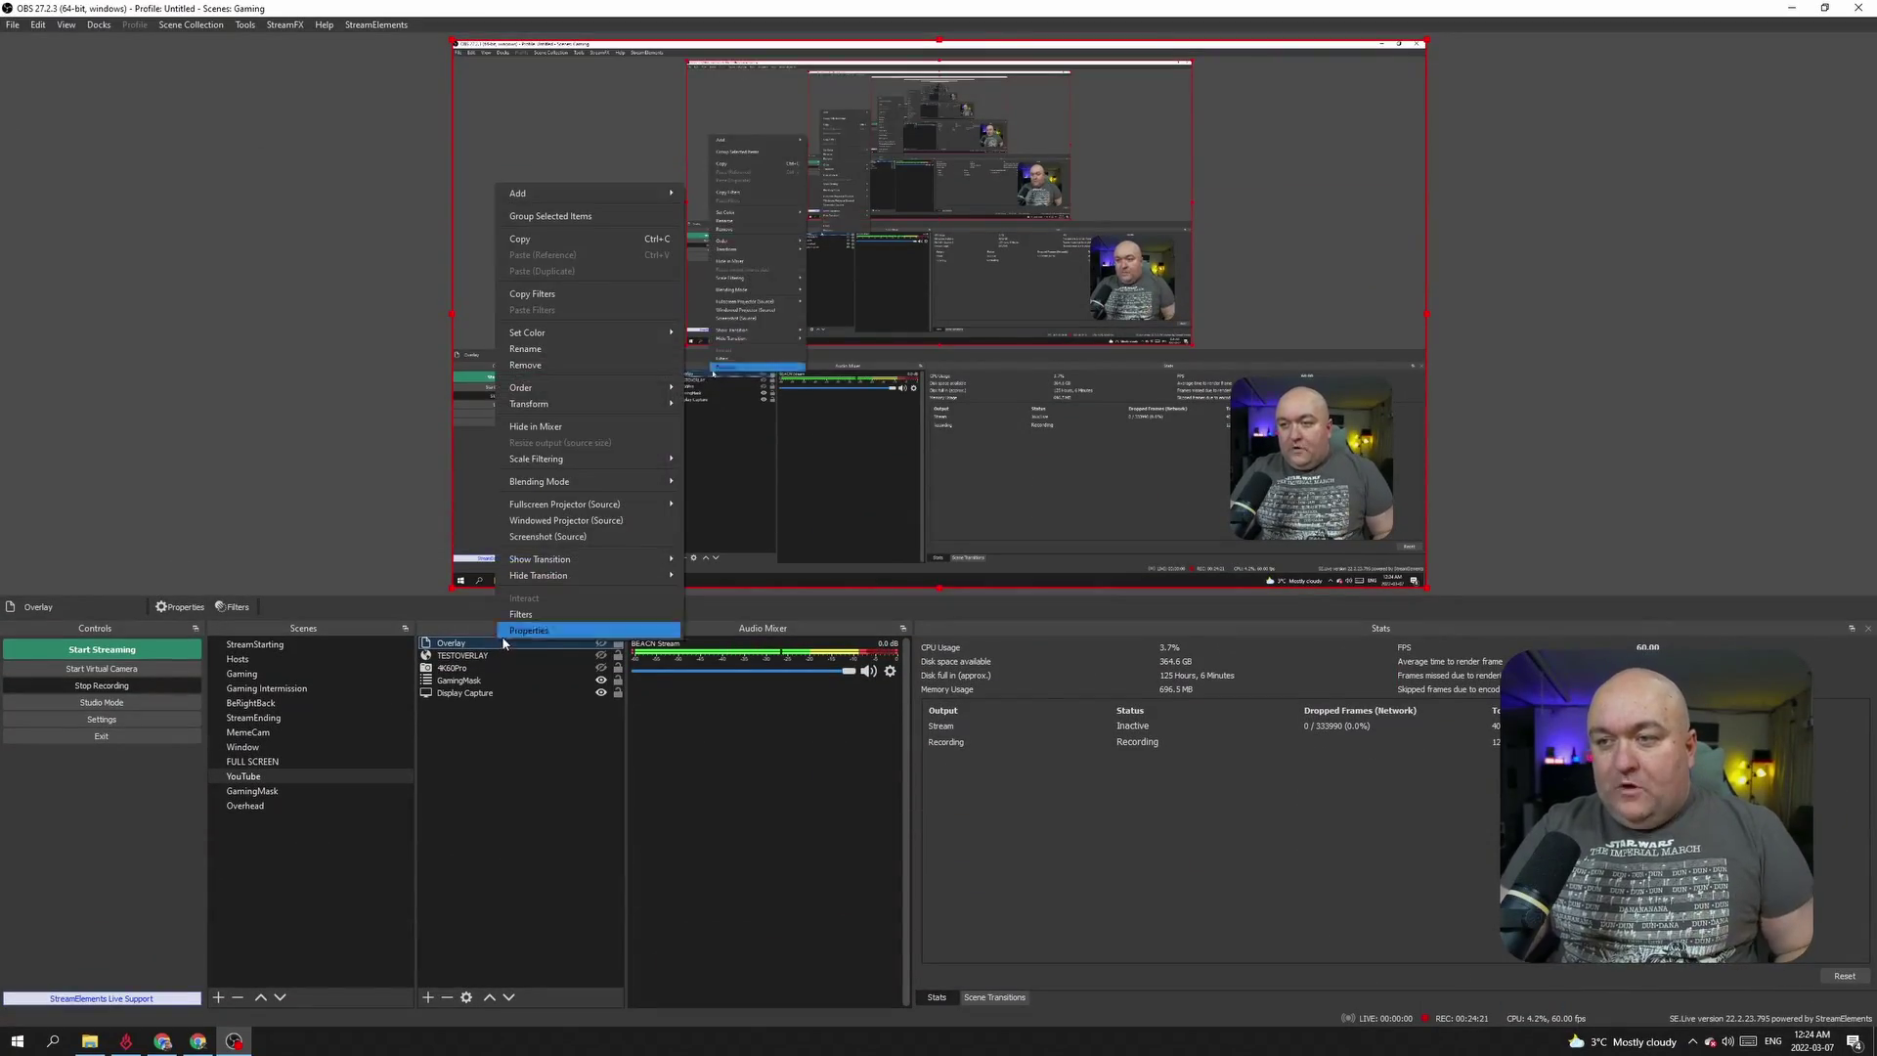
click(521, 614)
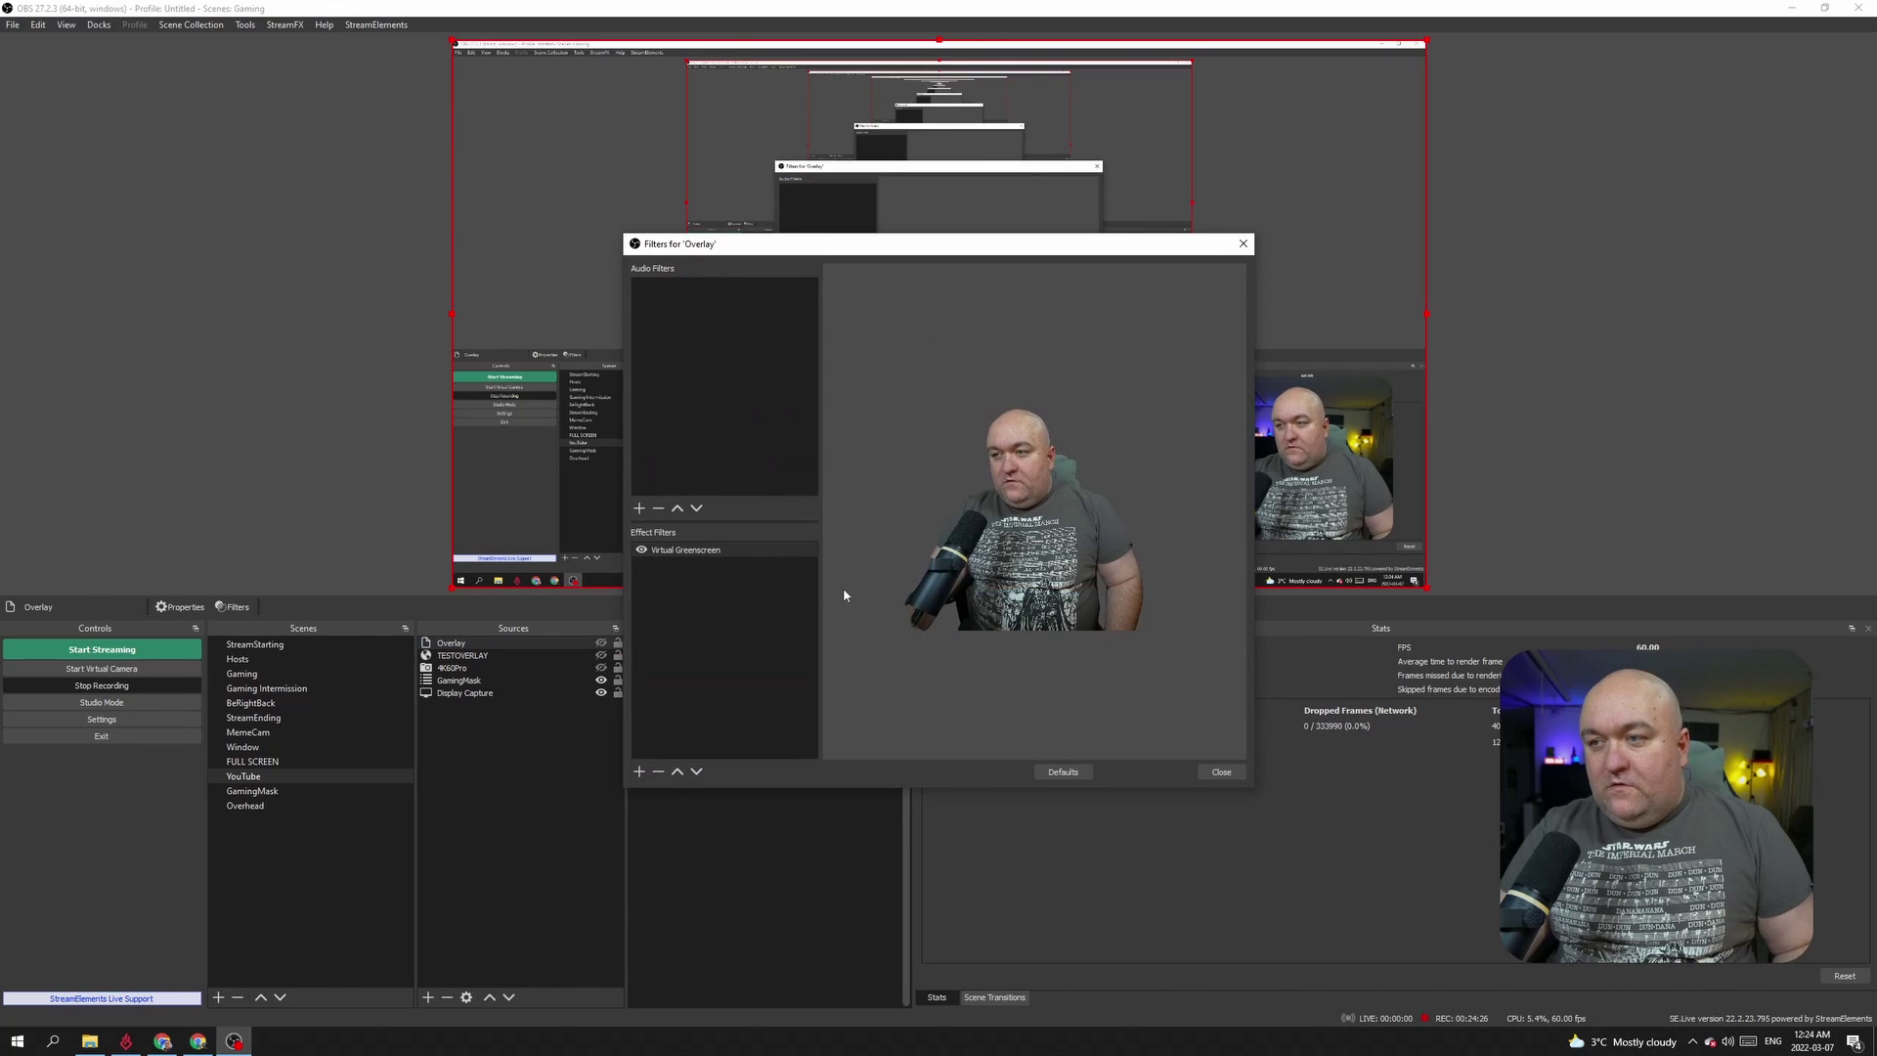
click(718, 550)
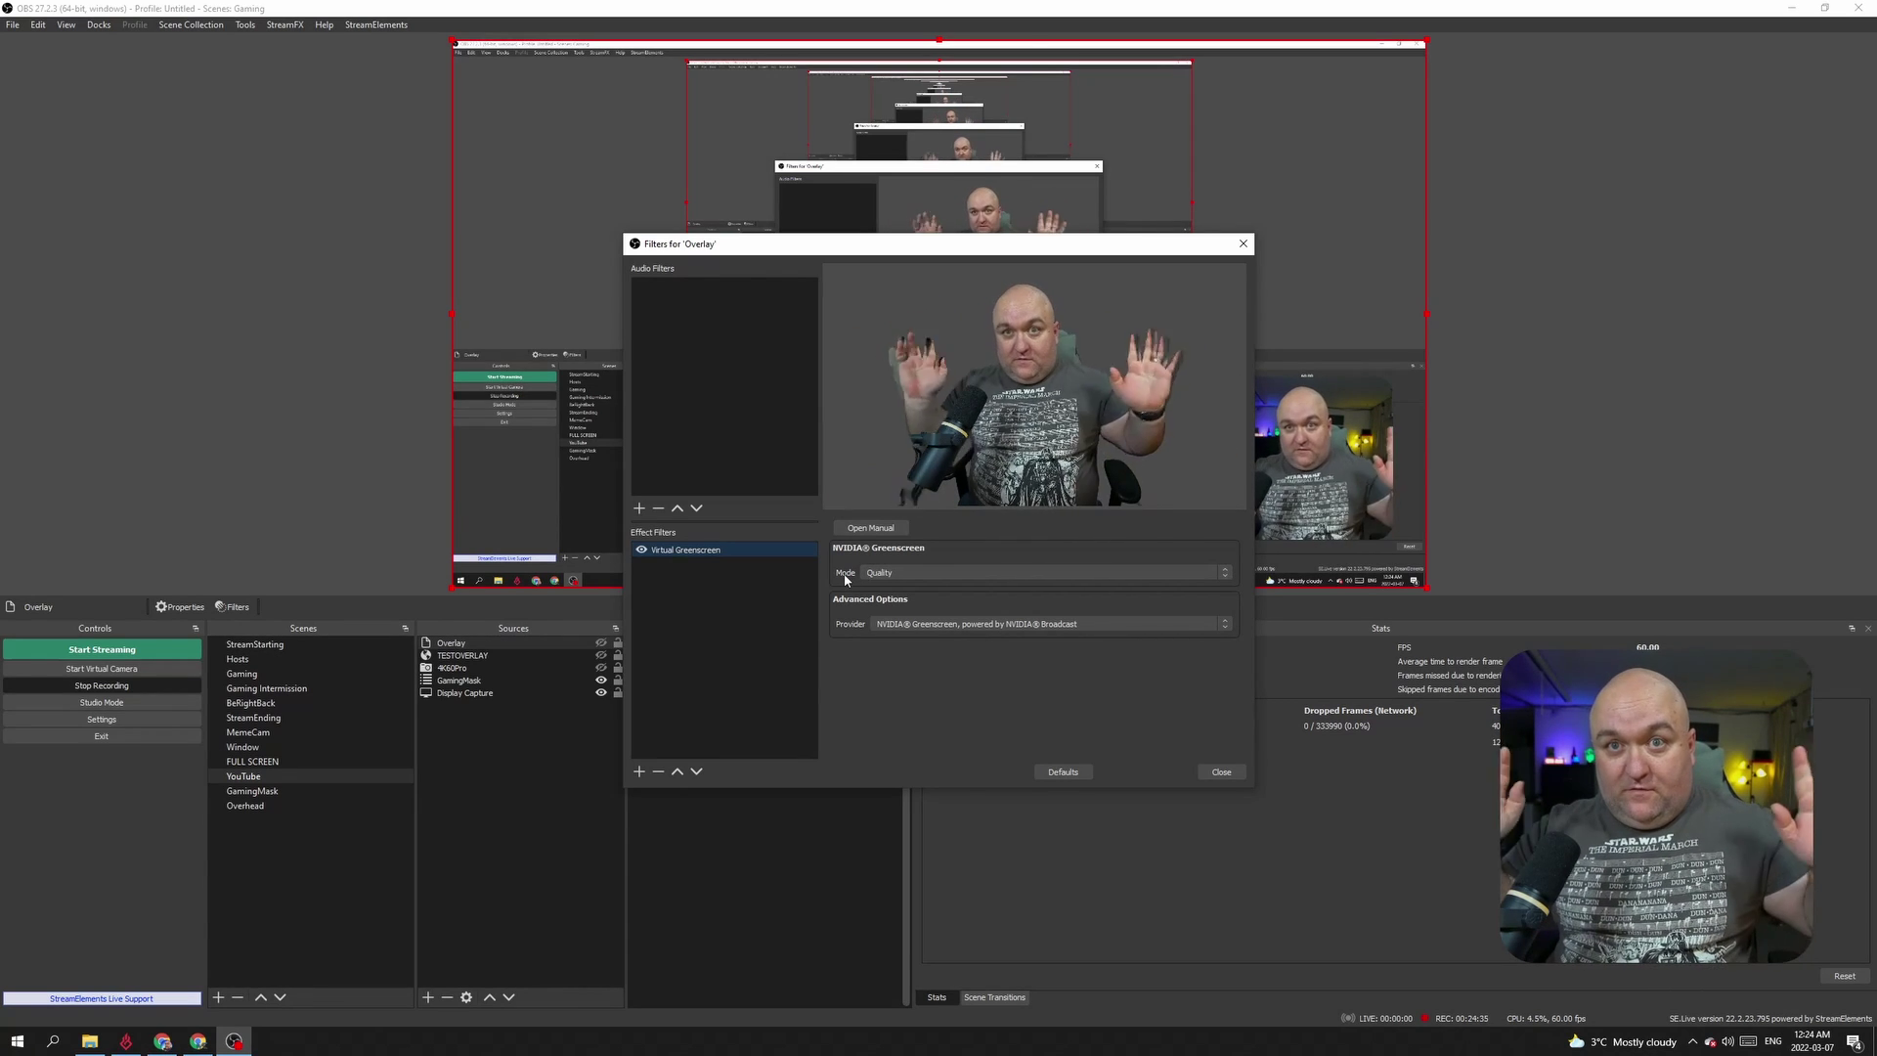
click(899, 577)
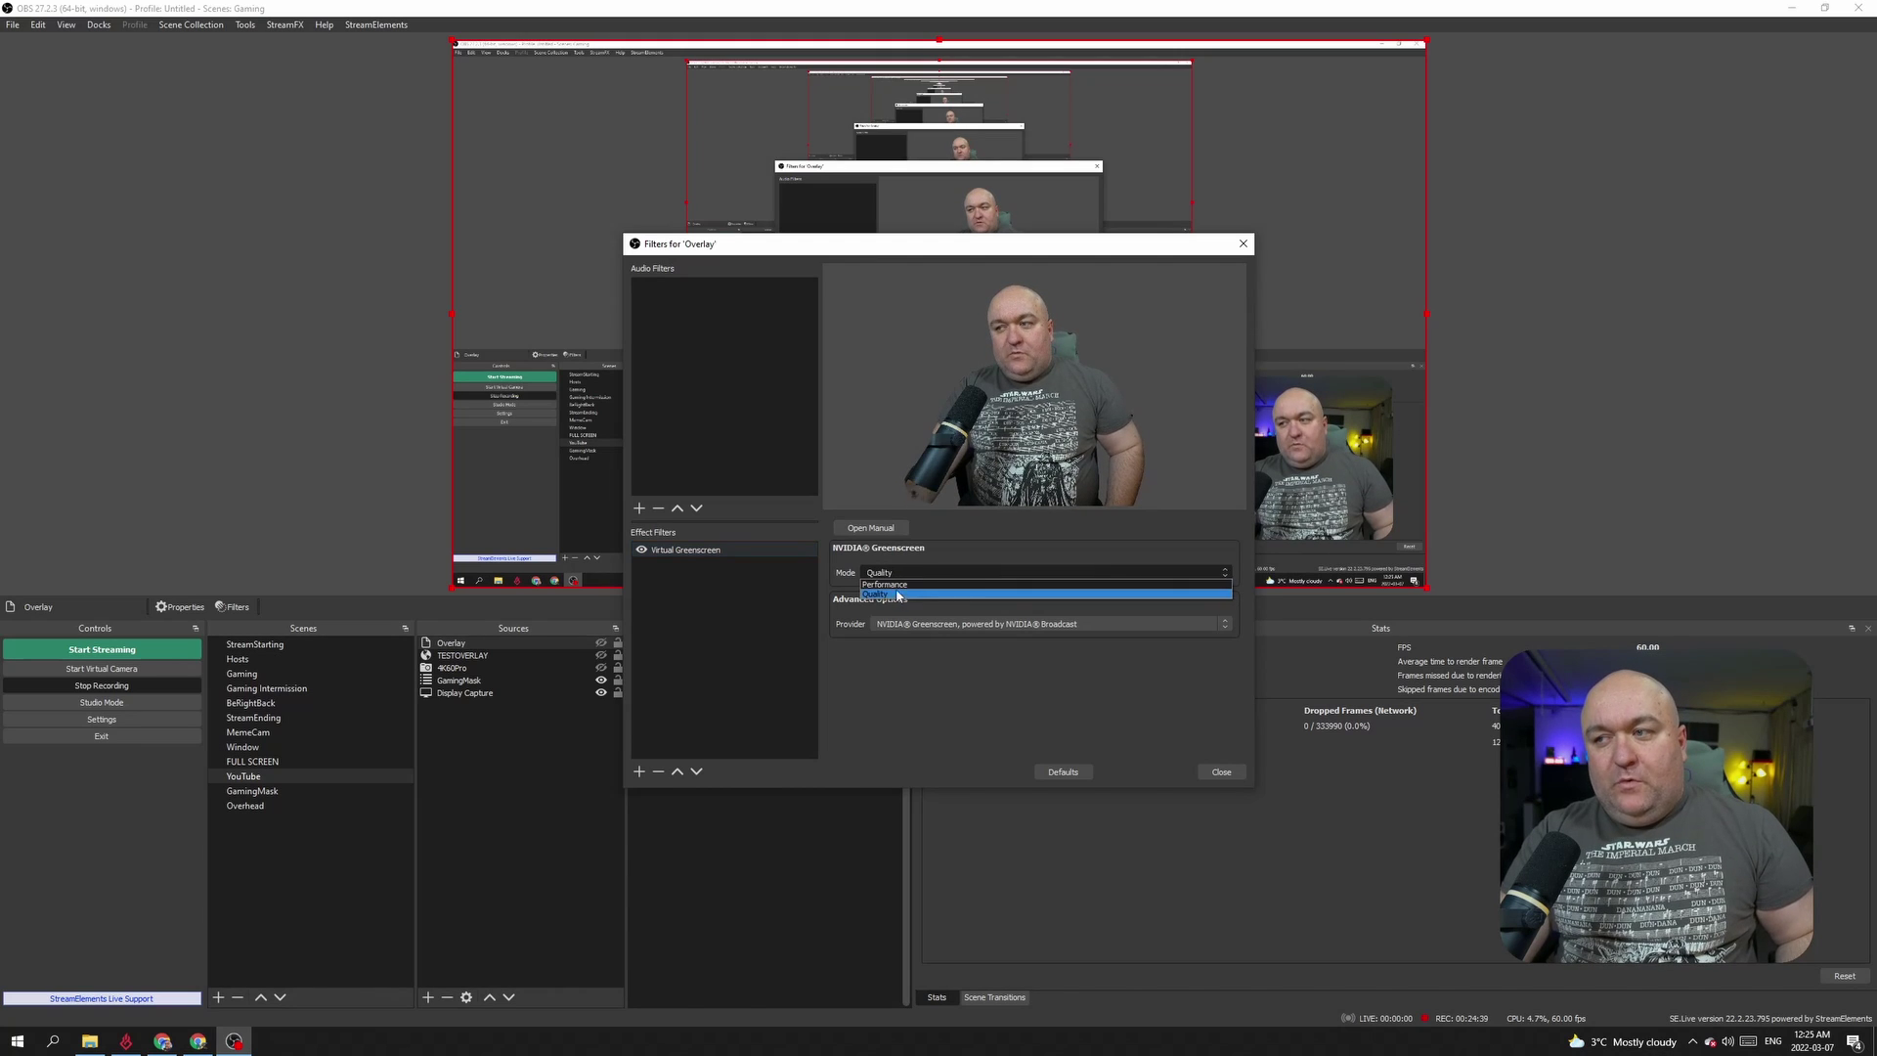
click(899, 590)
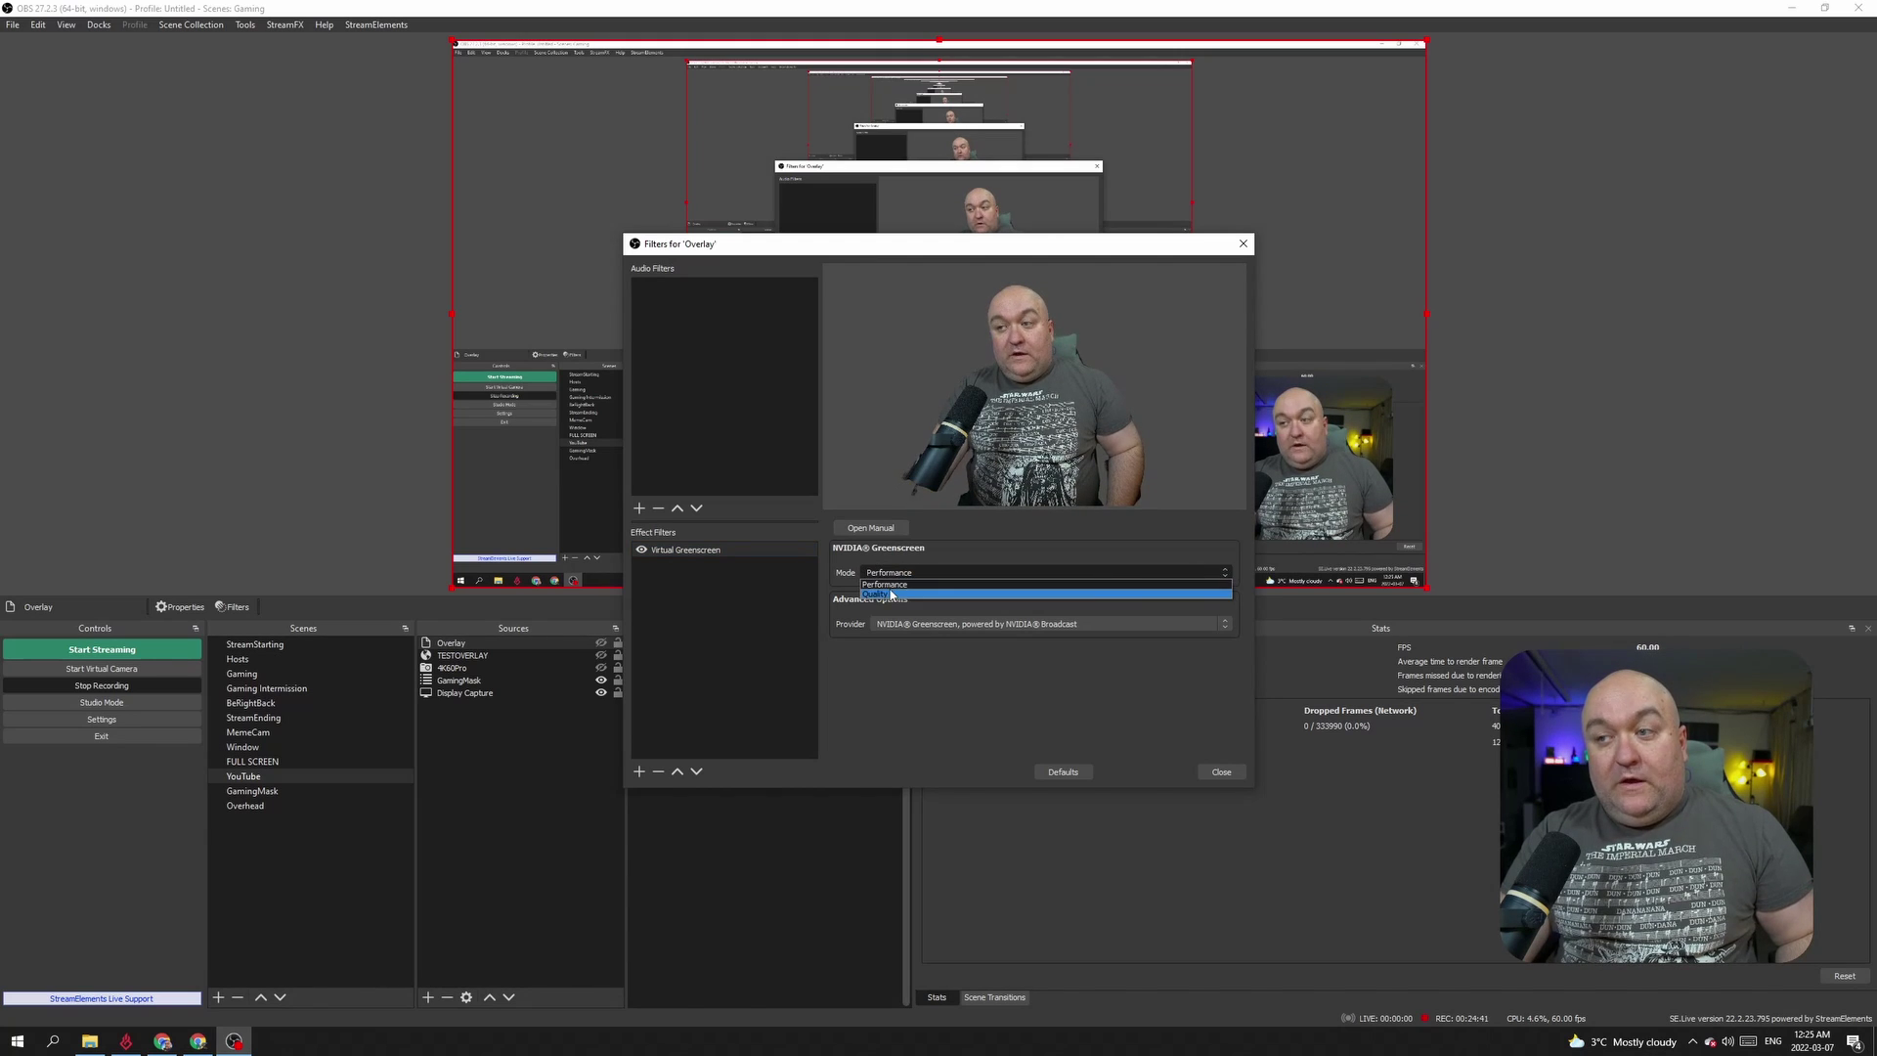
click(880, 584)
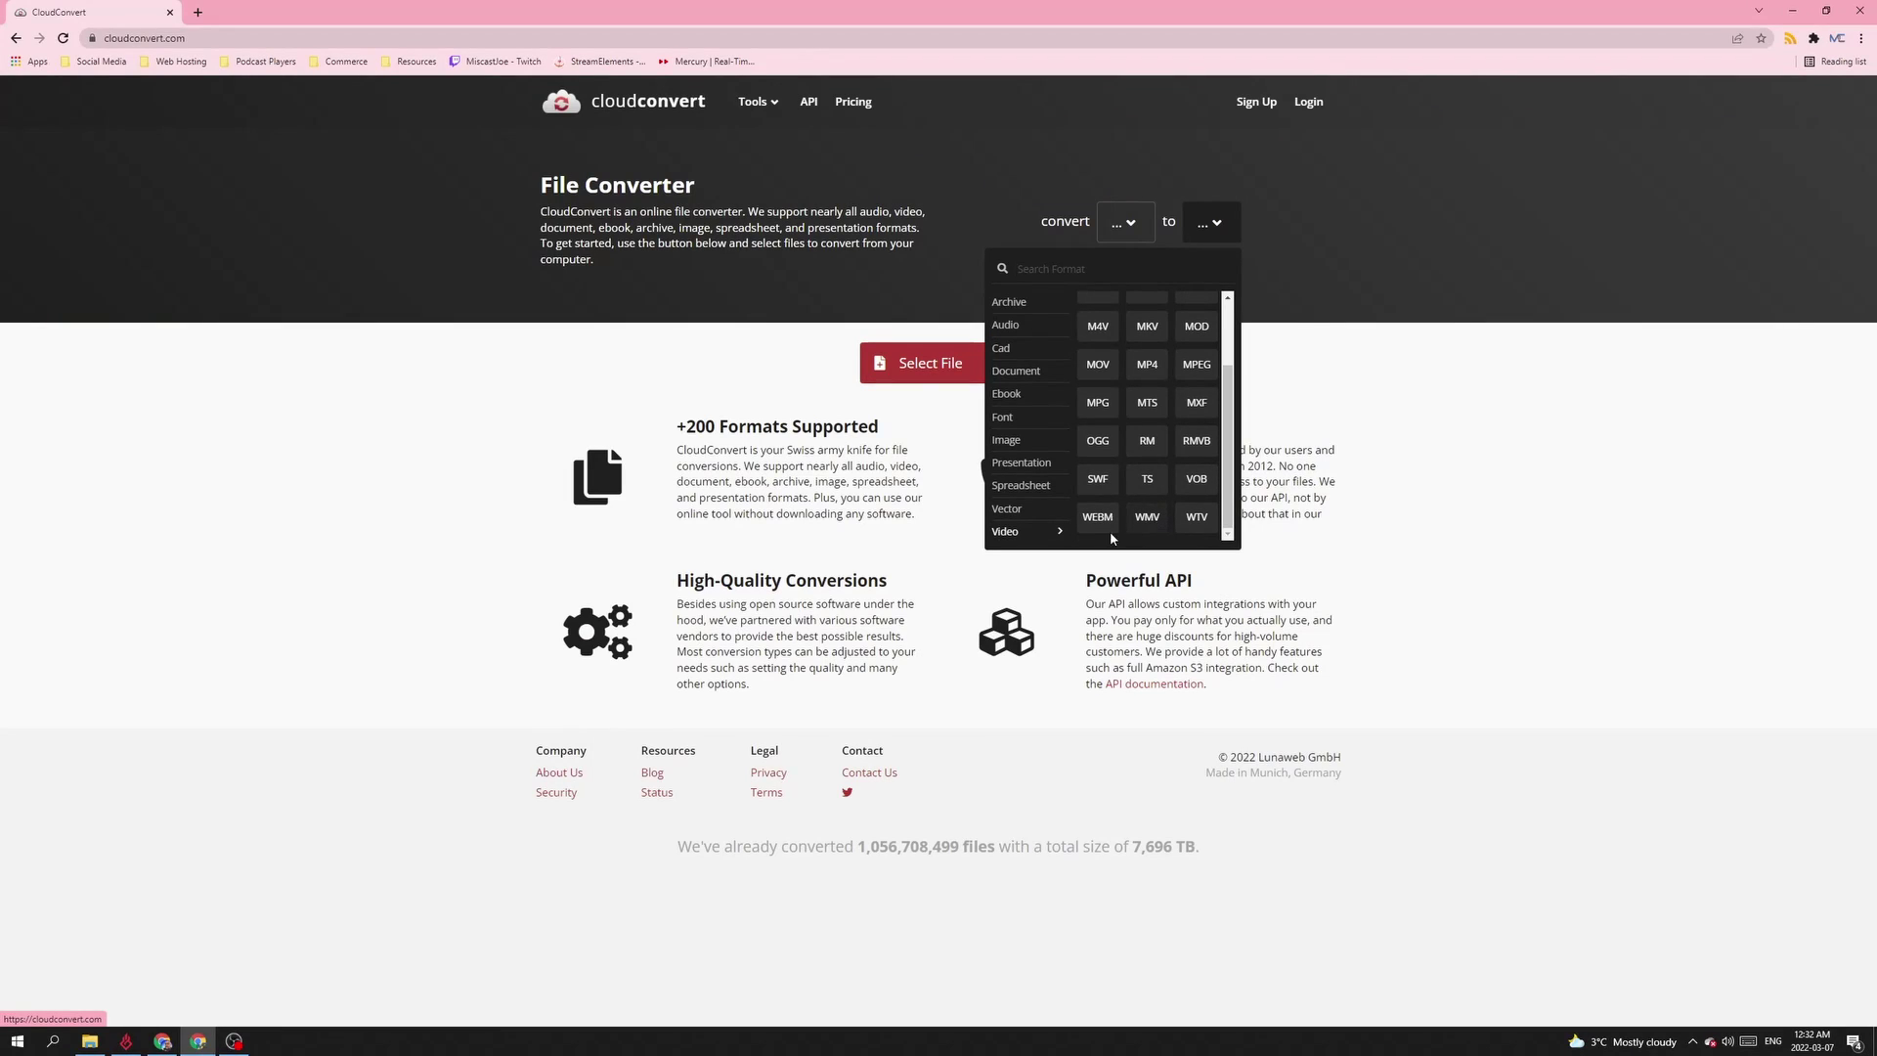
click(1097, 518)
click(1110, 224)
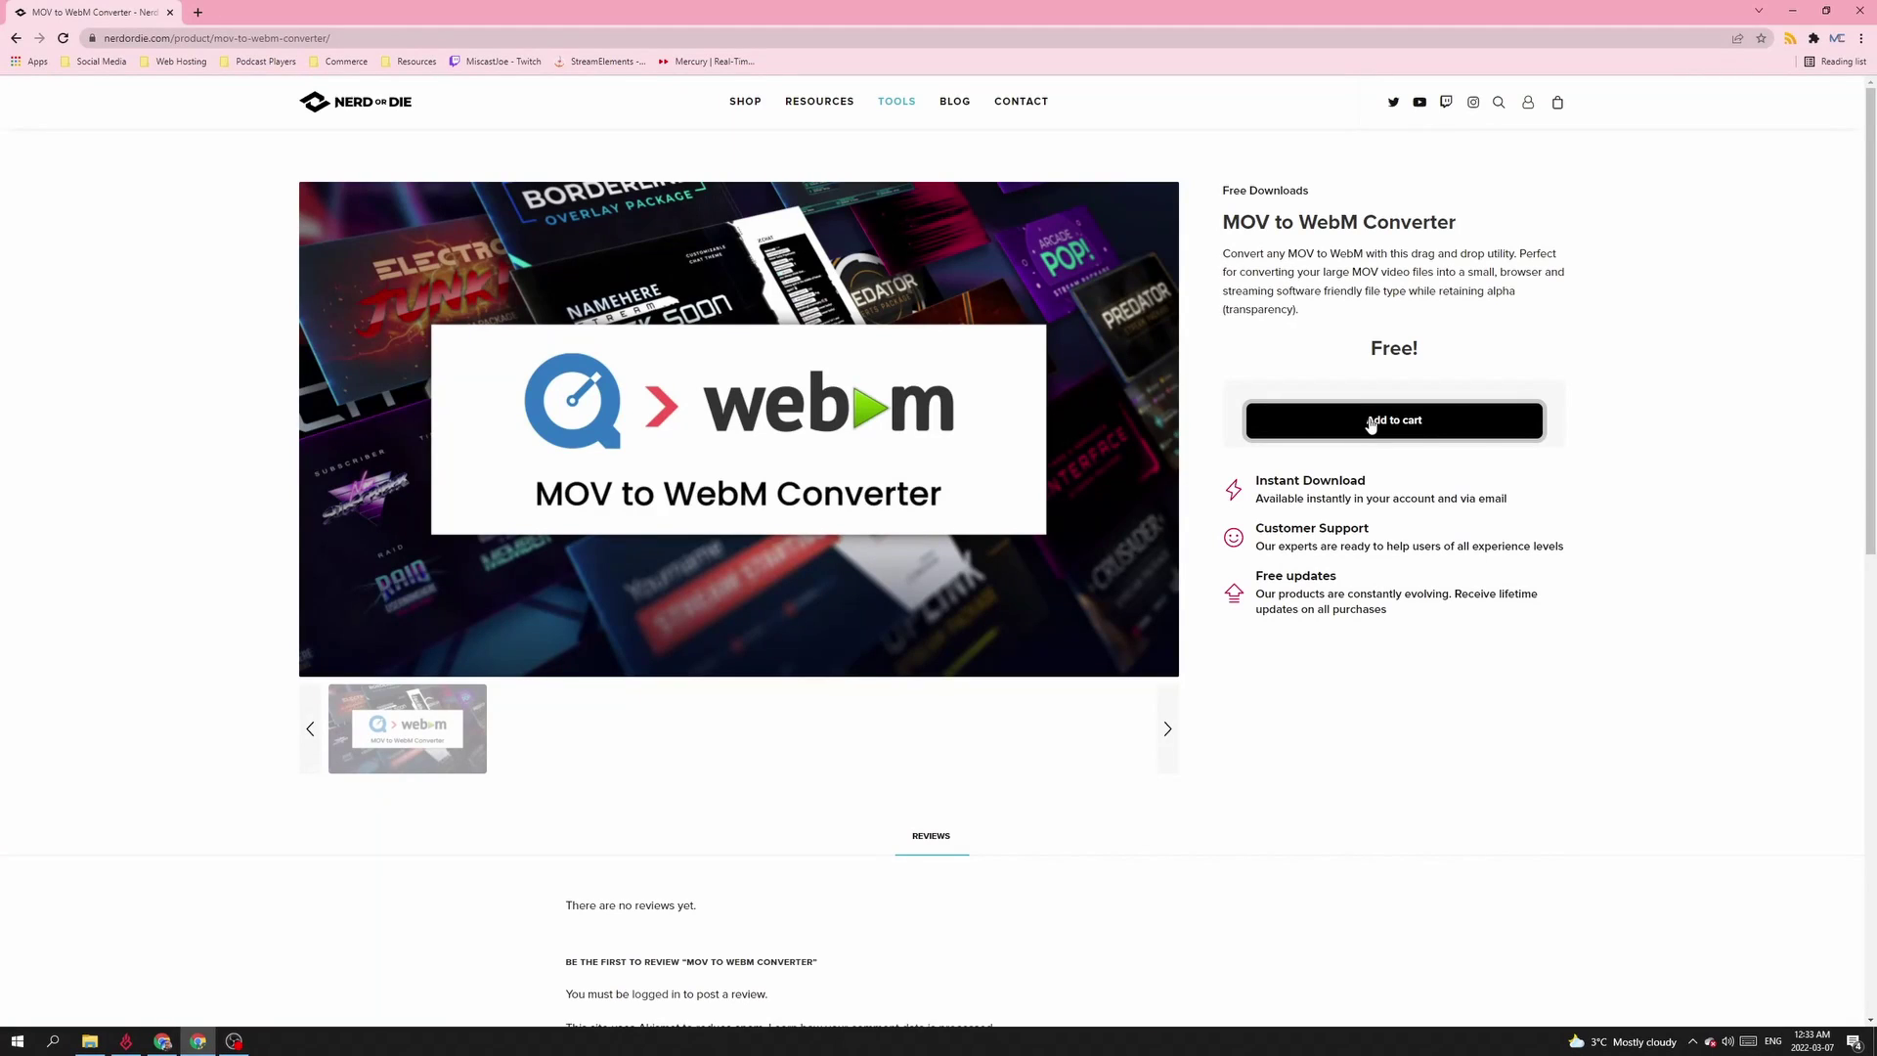
Step: Add Nerd or Die's free MOV to WebM Converter to the cart
click(1370, 422)
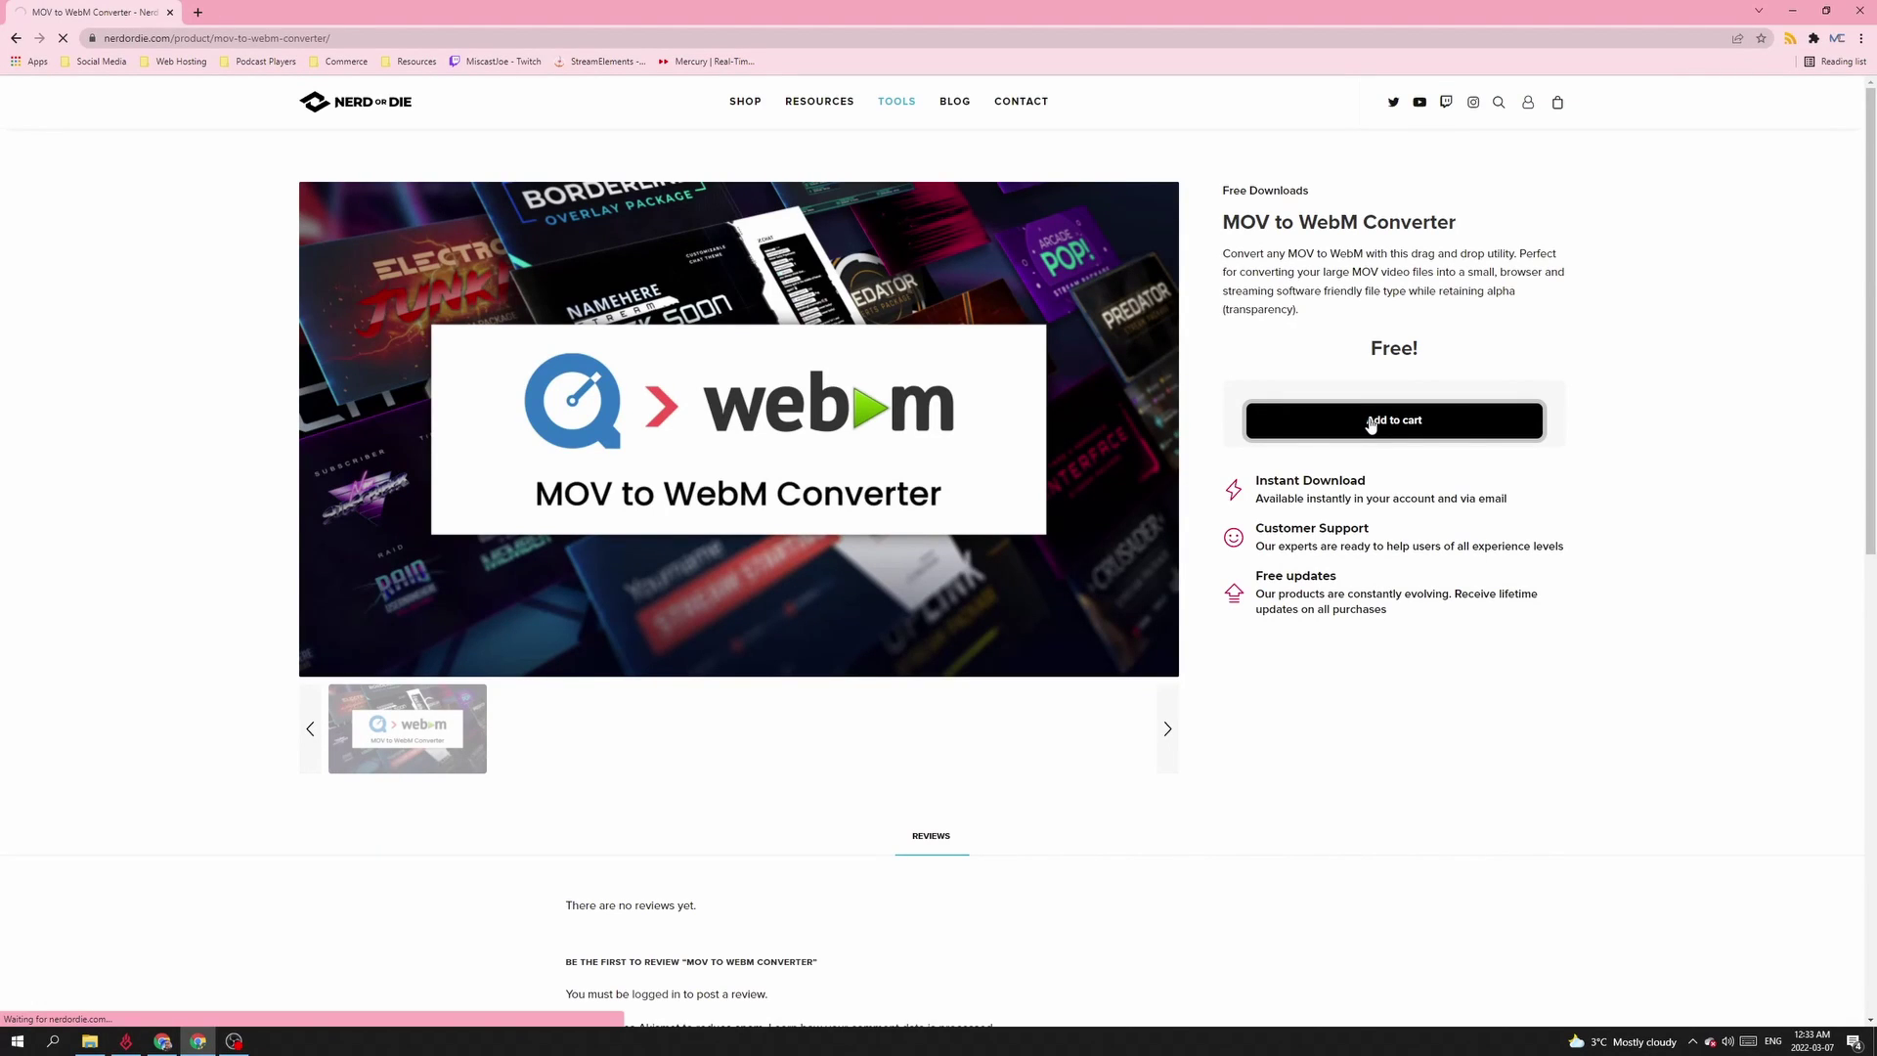